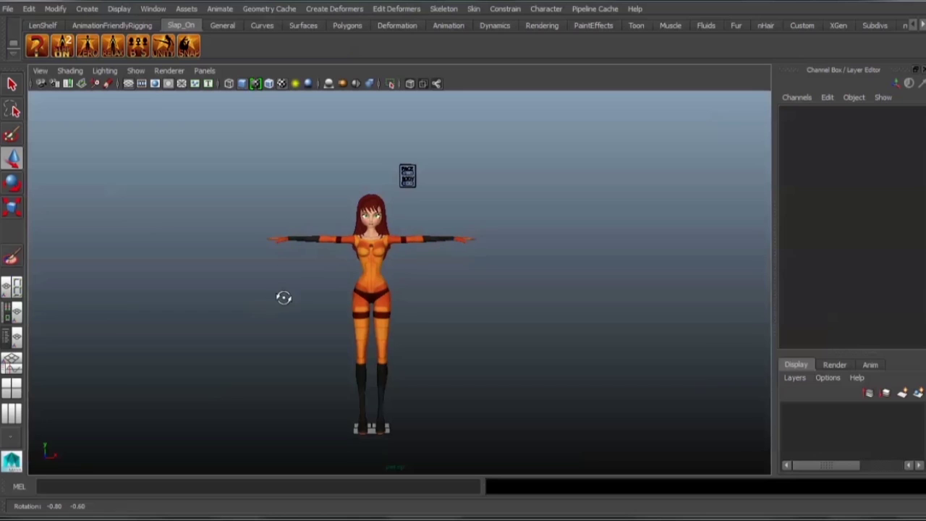
- Display the Outliner beside the perspective view of the character
{"action": "mouse_move", "coordinate": [283, 296]}
{"action": "left_mouse_down", "text": "alt"}
{"action": "mouse_move", "coordinate": [442, 287]}
{"action": "mouse_move", "coordinate": [325, 299]}
{"action": "mouse_move", "coordinate": [288, 294]}
{"action": "left_mouse_up", "text": "alt"}
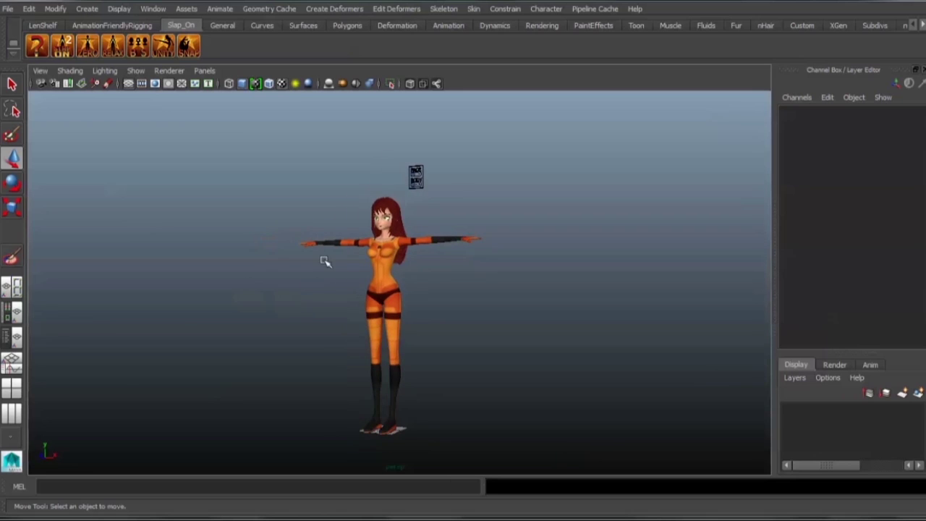
{"action": "middle_click_drag", "start_coordinate": [383, 201], "coordinate": [335, 238], "text": "alt"}
{"action": "left_click_drag", "start_coordinate": [348, 245], "coordinate": [387, 244], "text": "alt"}
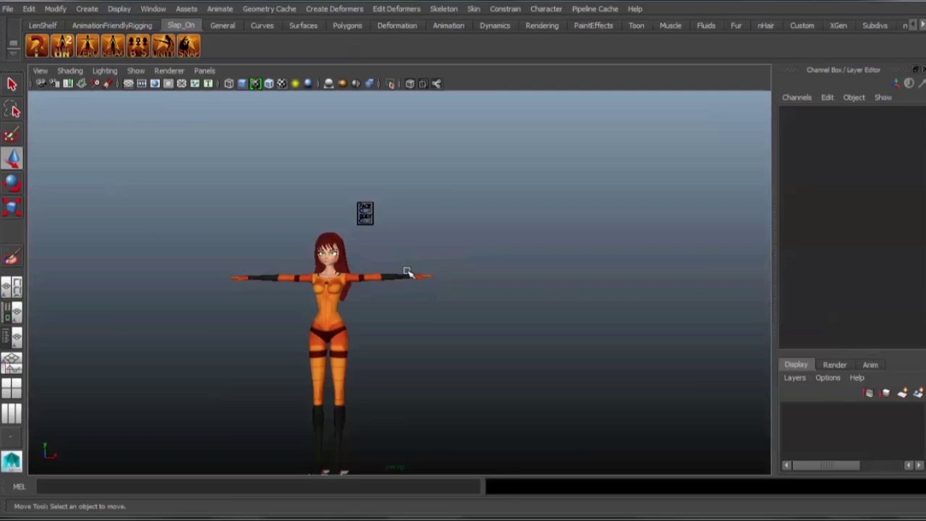
{"action": "middle_click_drag", "start_coordinate": [409, 280], "coordinate": [461, 292], "text": "alt"}
{"action": "right_click_drag", "start_coordinate": [430, 207], "coordinate": [516, 289], "text": "alt"}
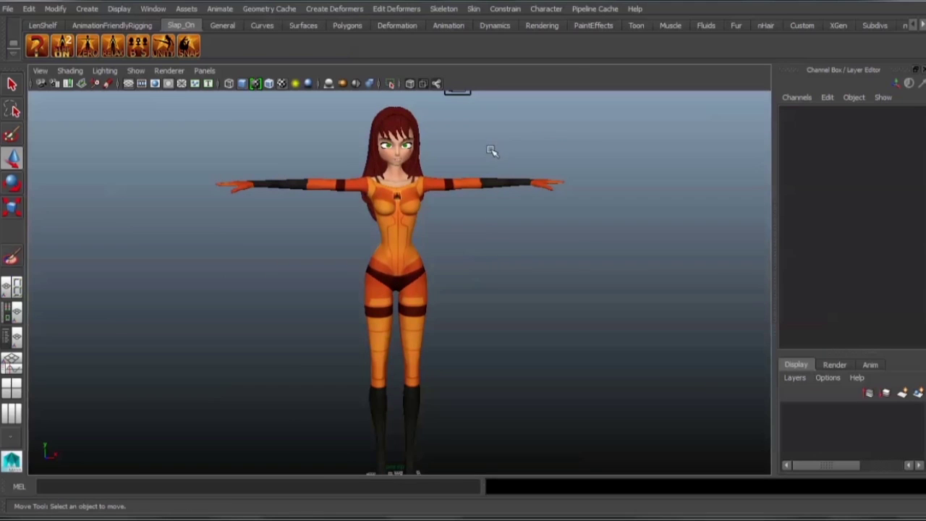
{"action": "middle_click_drag", "start_coordinate": [496, 151], "coordinate": [497, 208], "text": "alt"}
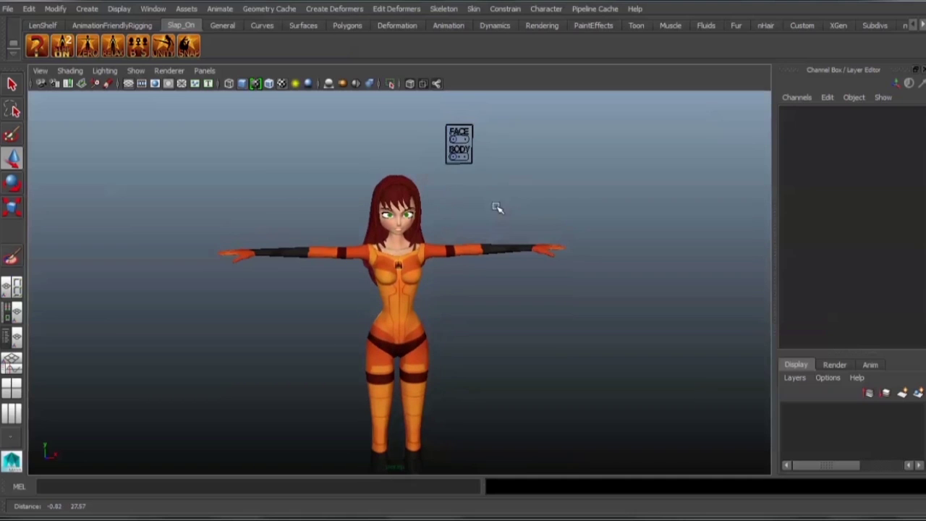
{"action": "left_click", "coordinate": [14, 337]}
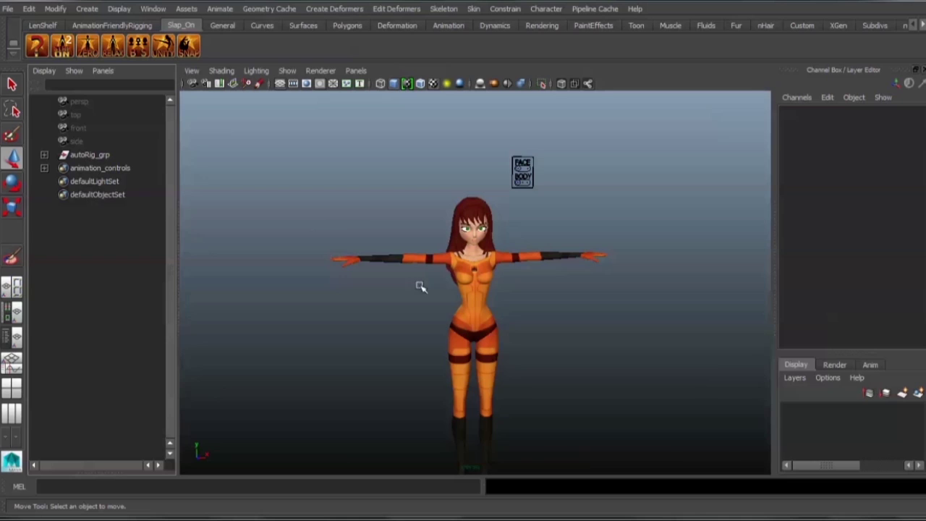
{"action": "middle_click_drag", "start_coordinate": [420, 285], "coordinate": [410, 240], "text": "alt"}
{"action": "right_click_drag", "start_coordinate": [410, 239], "coordinate": [411, 265], "text": "alt"}
- Expand autoRig_grp in the Outliner and select its four child groups, from skinning_geo_grp to doNotTouch_grp
{"action": "left_click", "coordinate": [90, 155]}
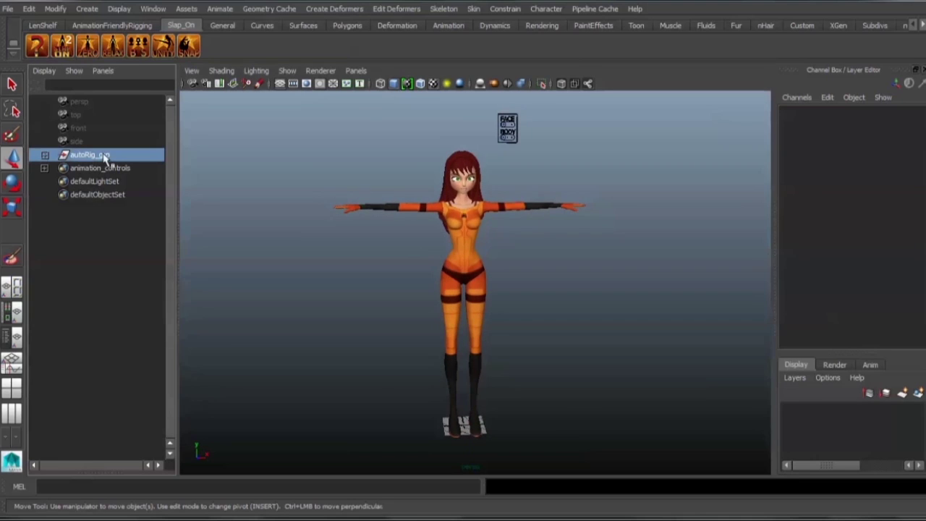
{"action": "left_click", "coordinate": [85, 169]}
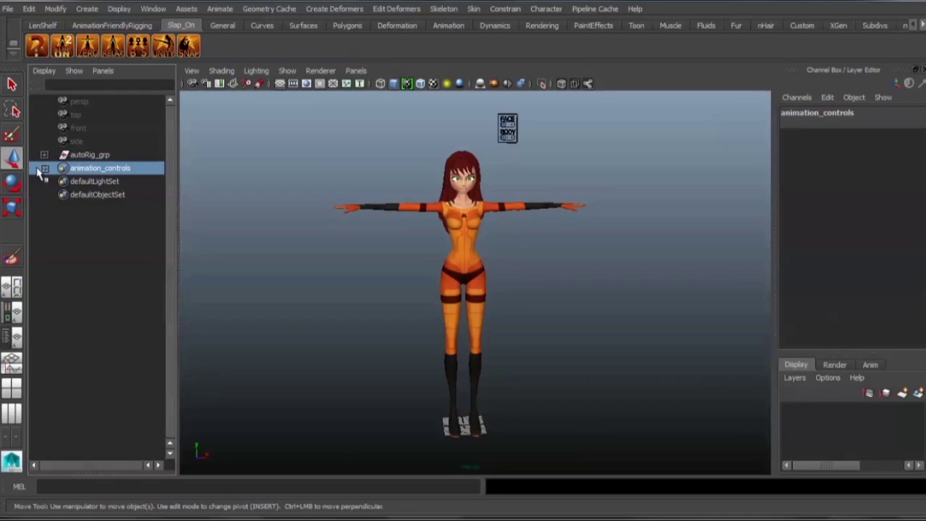
{"action": "left_click", "coordinate": [85, 155]}
{"action": "left_click", "coordinate": [45, 156]}
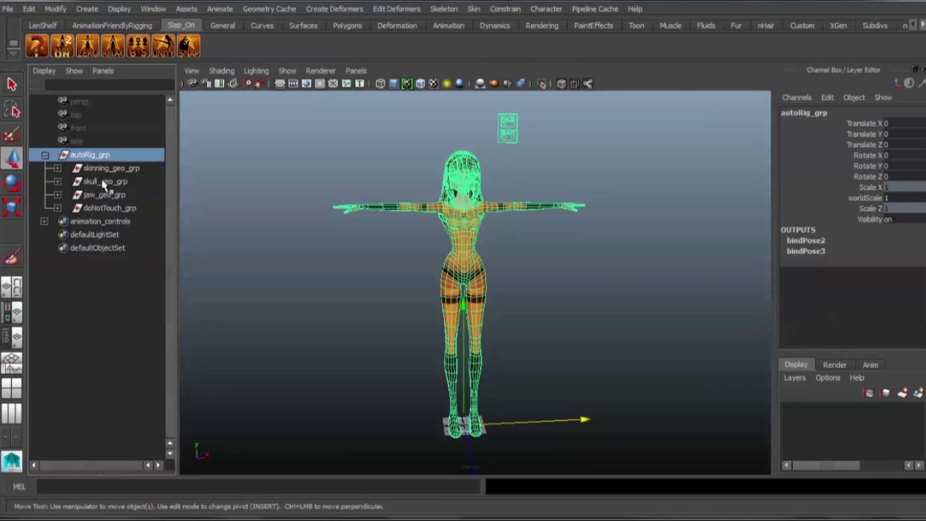
{"action": "left_click_drag", "start_coordinate": [108, 167], "coordinate": [118, 208]}
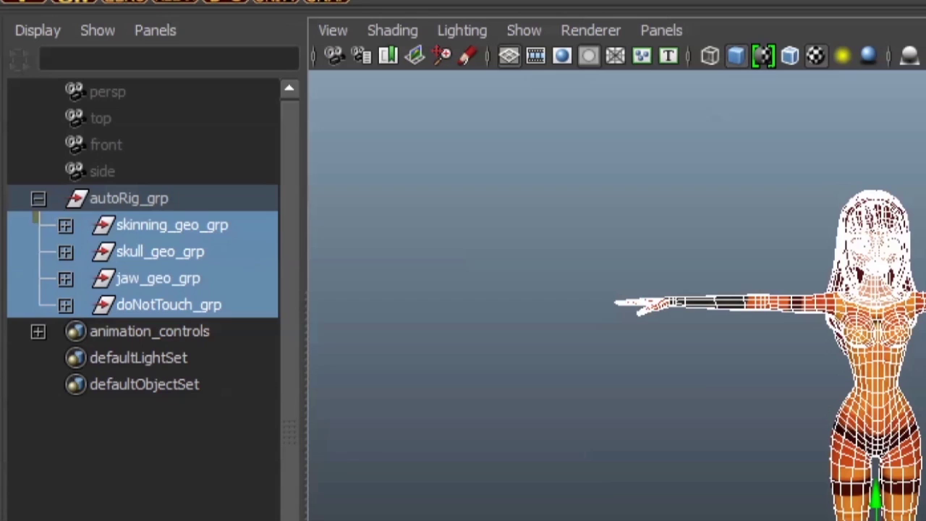
{"action": "left_click_drag", "start_coordinate": [38, 220], "coordinate": [265, 292], "text": "ctrl"}
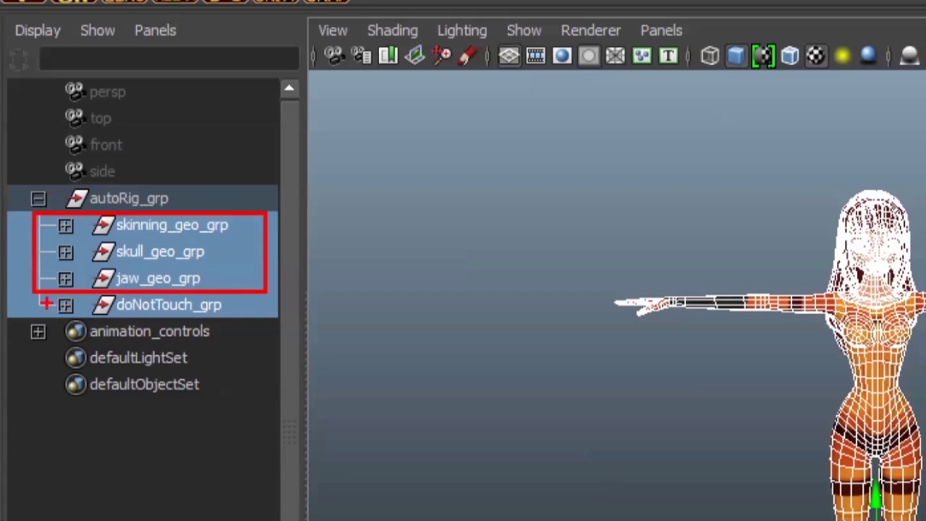
{"action": "mouse_move", "coordinate": [32, 291]}
{"action": "left_mouse_down", "text": "ctrl"}
{"action": "mouse_move", "coordinate": [268, 337]}
{"action": "mouse_move", "coordinate": [266, 319]}
{"action": "left_mouse_up", "text": "ctrl"}
{"action": "left_click_drag", "start_coordinate": [250, 219], "coordinate": [369, 163]}
{"action": "left_click_drag", "start_coordinate": [245, 242], "coordinate": [285, 226]}
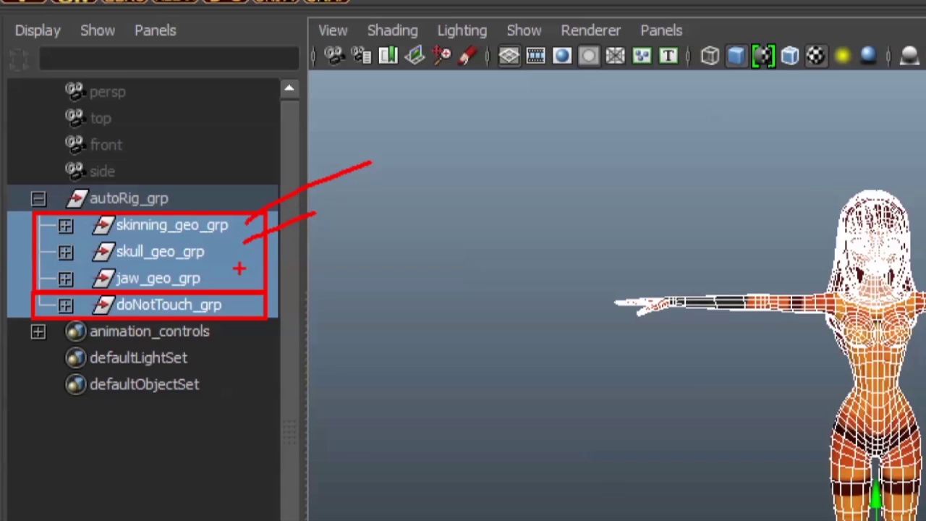
{"action": "left_click_drag", "start_coordinate": [241, 270], "coordinate": [292, 248]}
{"action": "key", "text": "Escape"}
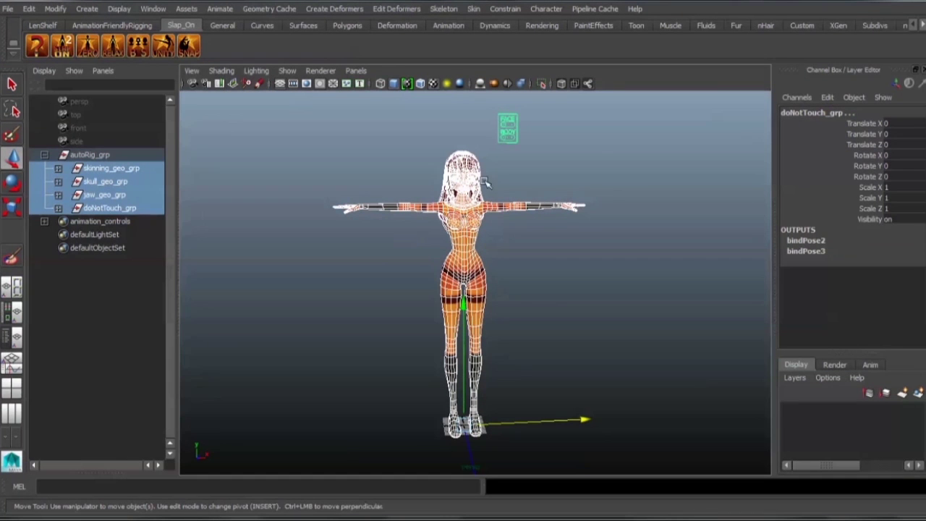
- Slide the face and body switches beside the head to the on side, about 4.71 in X, to show the rig guides
{"action": "left_click", "coordinate": [505, 121]}
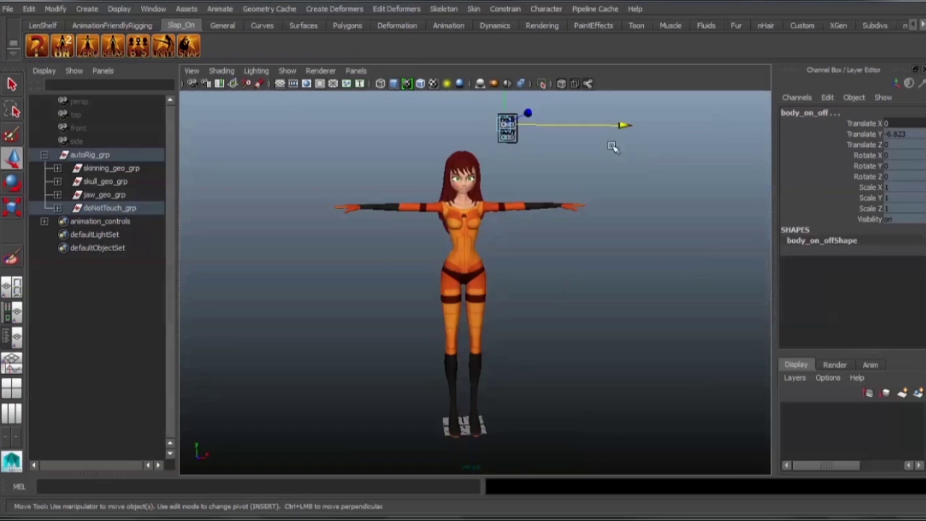
{"action": "left_click_drag", "start_coordinate": [564, 129], "coordinate": [627, 127]}
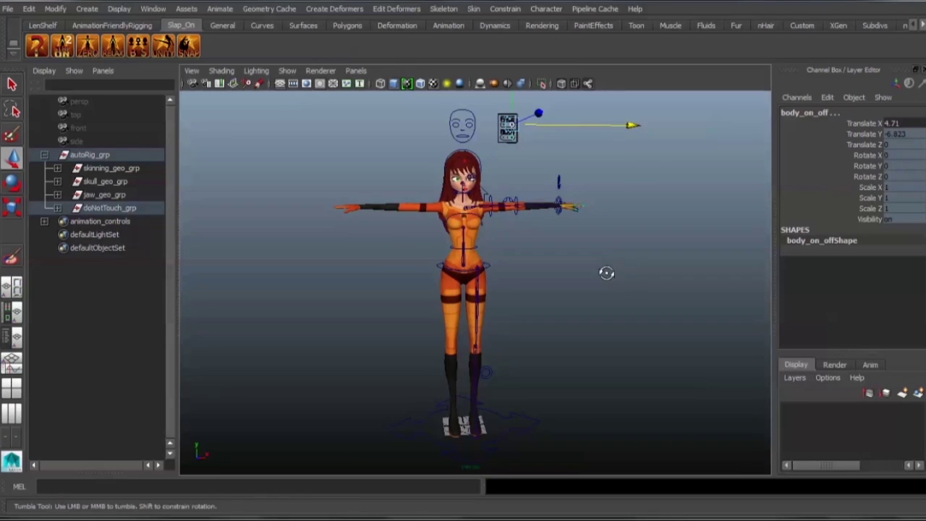
{"action": "left_click_drag", "start_coordinate": [606, 271], "coordinate": [565, 284], "text": "alt"}
{"action": "right_click_drag", "start_coordinate": [565, 285], "coordinate": [616, 325], "text": "alt"}
{"action": "left_click_drag", "start_coordinate": [615, 325], "coordinate": [465, 356], "text": "alt"}
{"action": "right_click_drag", "start_coordinate": [465, 356], "coordinate": [434, 272], "text": "alt"}
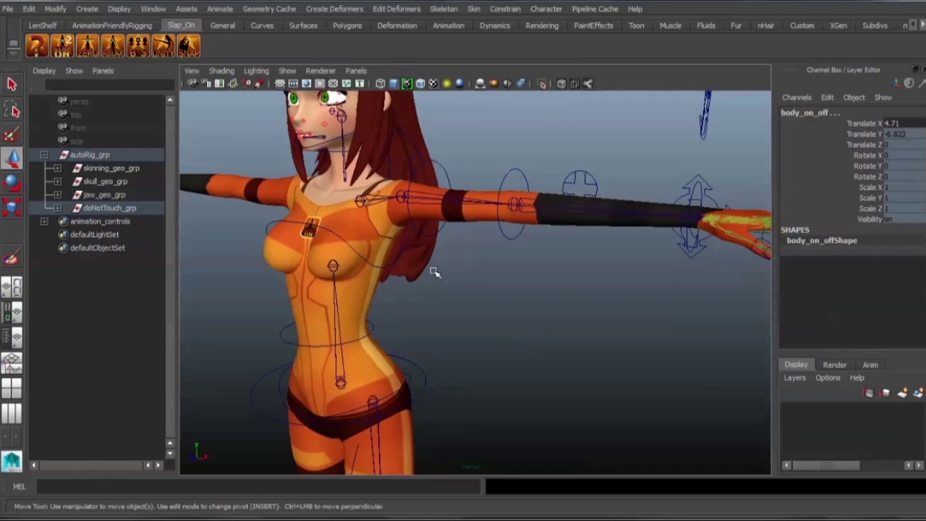
{"action": "left_click_drag", "start_coordinate": [474, 299], "coordinate": [527, 293], "text": "alt"}
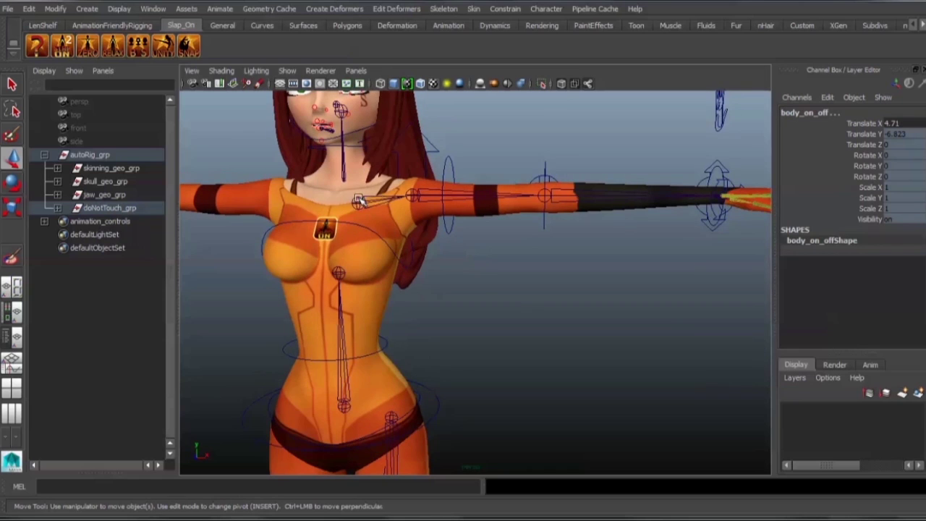
- Try moving the left clavicle joint upward, and undo the move
{"action": "left_click", "coordinate": [360, 200]}
{"action": "right_click_drag", "start_coordinate": [492, 318], "coordinate": [430, 269], "text": "alt"}
{"action": "left_click_drag", "start_coordinate": [418, 240], "coordinate": [419, 217]}
{"action": "key", "text": "ctrl+z"}
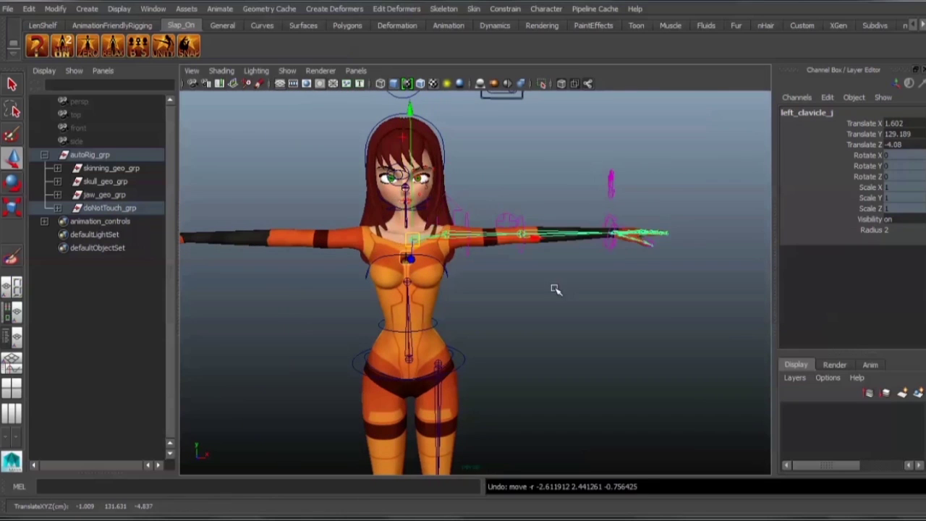
{"action": "right_click_drag", "start_coordinate": [554, 289], "coordinate": [474, 278], "text": "alt"}
{"action": "left_click_drag", "start_coordinate": [474, 279], "coordinate": [512, 371], "text": "alt"}
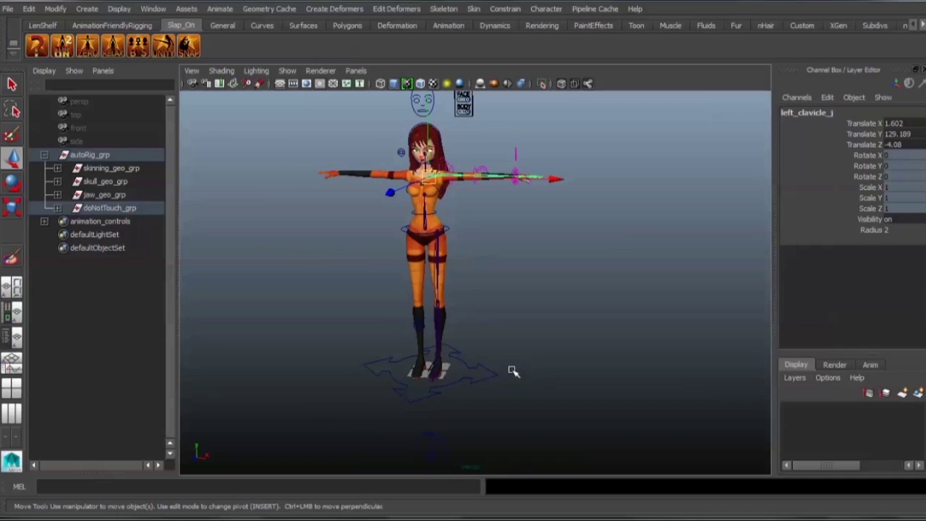
- Scale the whole autoRig_grp up uniformly to about 7.068
{"action": "left_click", "coordinate": [85, 157]}
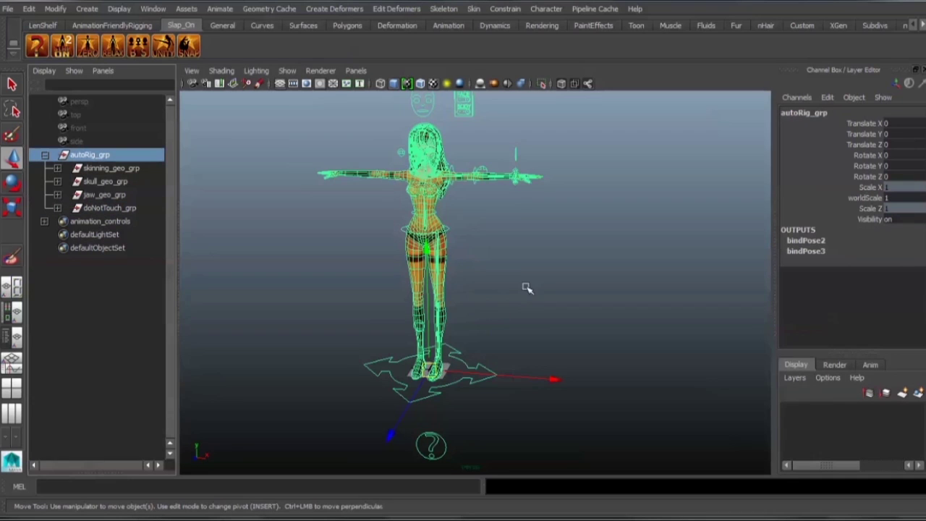
{"action": "key", "text": "r"}
{"action": "left_click_drag", "start_coordinate": [428, 372], "coordinate": [735, 51]}
{"action": "right_click_drag", "start_coordinate": [564, 275], "coordinate": [328, 329], "text": "alt"}
{"action": "left_click_drag", "start_coordinate": [463, 309], "coordinate": [876, 199]}
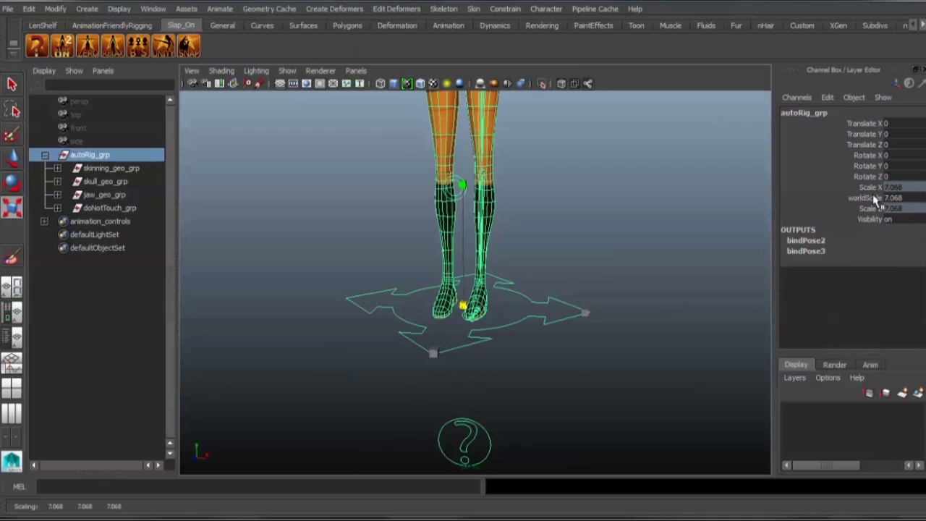
- Set the worldScale of autoRig_grp to 1, frame the character and clear the selection
{"action": "left_click", "coordinate": [922, 197]}
{"action": "type", "text": "1"}
{"action": "key", "text": "Return"}
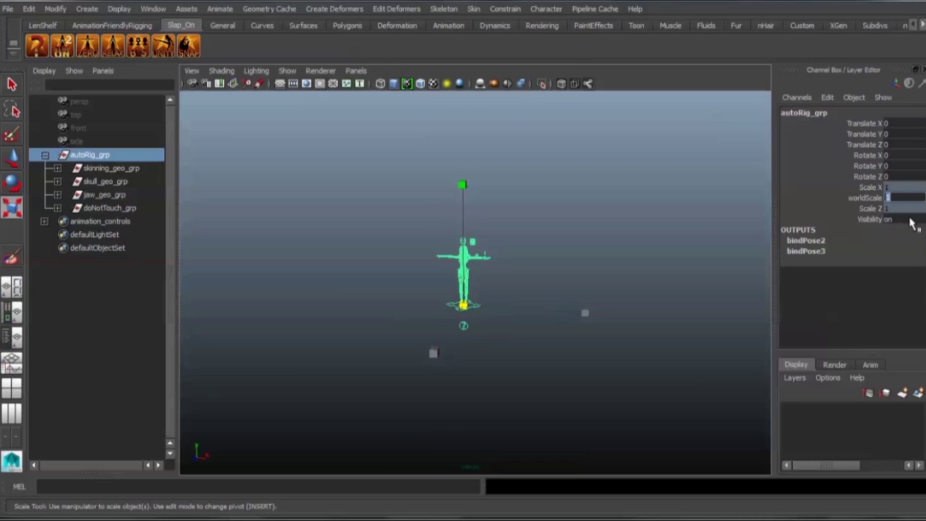
{"action": "key", "text": "f"}
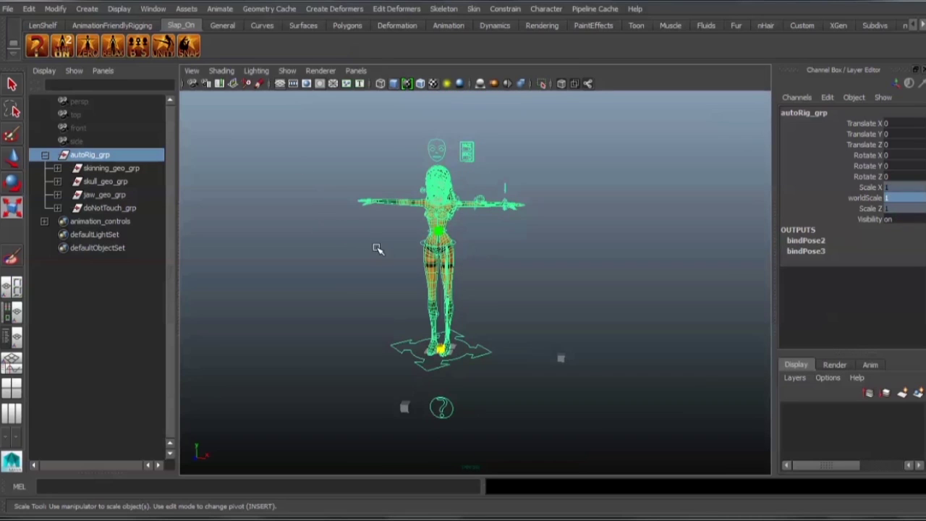
{"action": "left_click_drag", "start_coordinate": [354, 249], "coordinate": [403, 248], "text": "alt"}
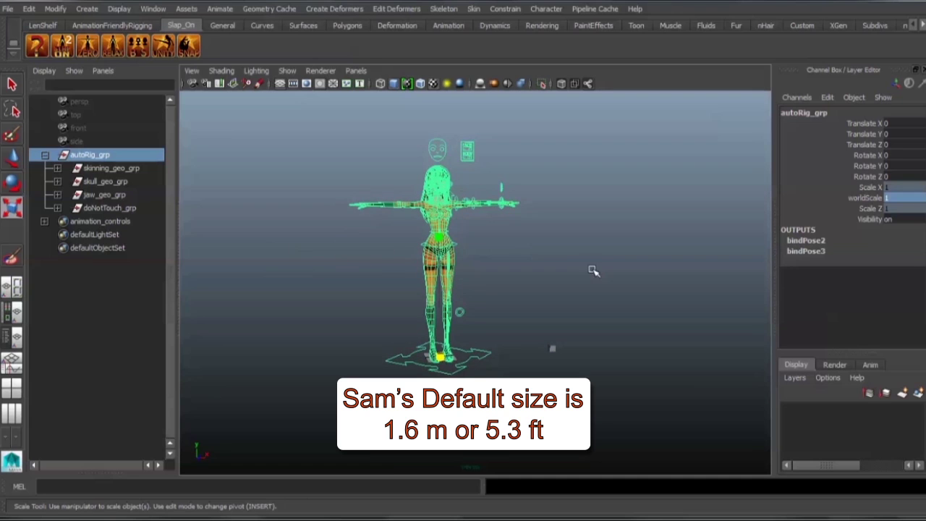
{"action": "left_click", "coordinate": [594, 269]}
{"action": "middle_click_drag", "start_coordinate": [564, 267], "coordinate": [607, 274], "text": "alt"}
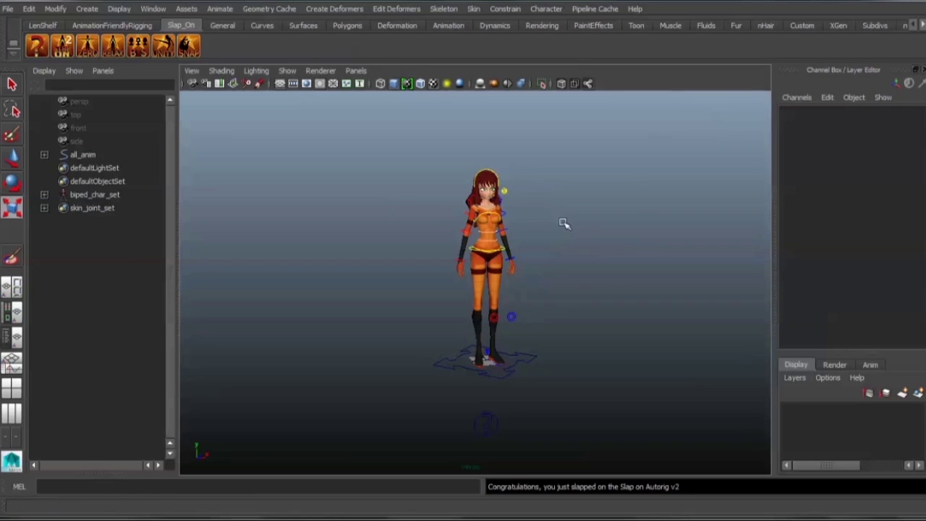
- Try rotating both upper-arm FK controls of the finished rig, and undo the rotation
{"action": "scroll", "coordinate": [514, 266], "scroll_direction": "up", "scroll_amount": 5}
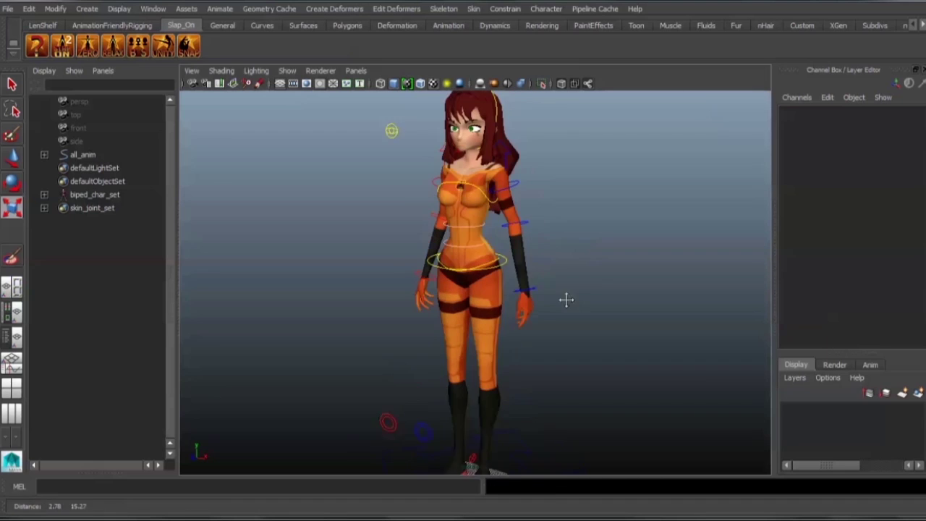
{"action": "left_click", "coordinate": [519, 195]}
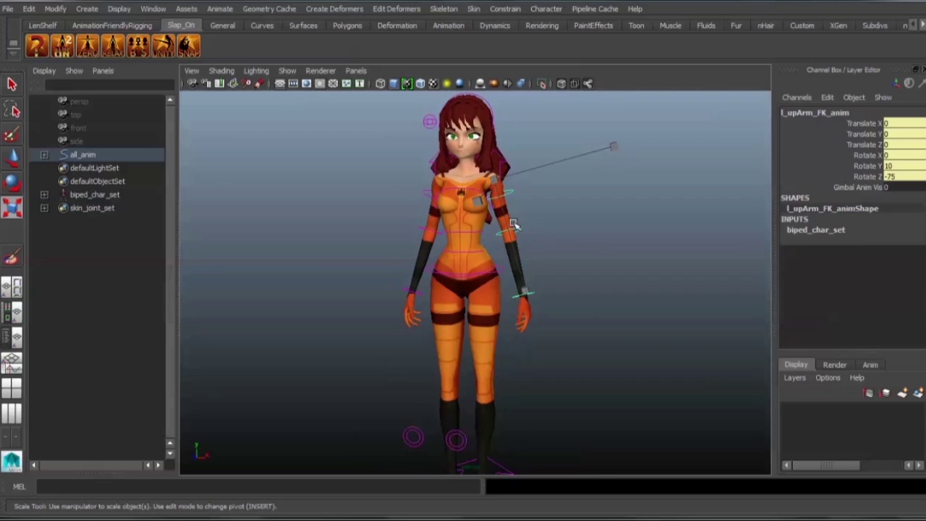
{"action": "scroll", "coordinate": [423, 195], "scroll_direction": "down", "scroll_amount": 2}
{"action": "key", "text": "e"}
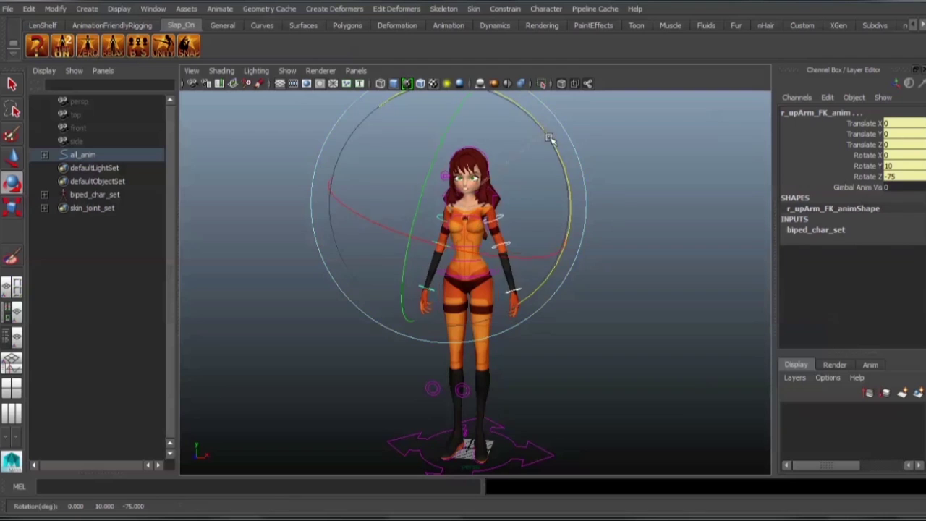
{"action": "left_click_drag", "start_coordinate": [550, 137], "coordinate": [523, 177]}
{"action": "key", "text": "ctrl+z"}
{"action": "left_click", "coordinate": [523, 176]}
- Try moving the lookAt_anim control in front of the face to steer the eyes, and undo the move
{"action": "left_click", "coordinate": [390, 185]}
{"action": "key", "text": "w"}
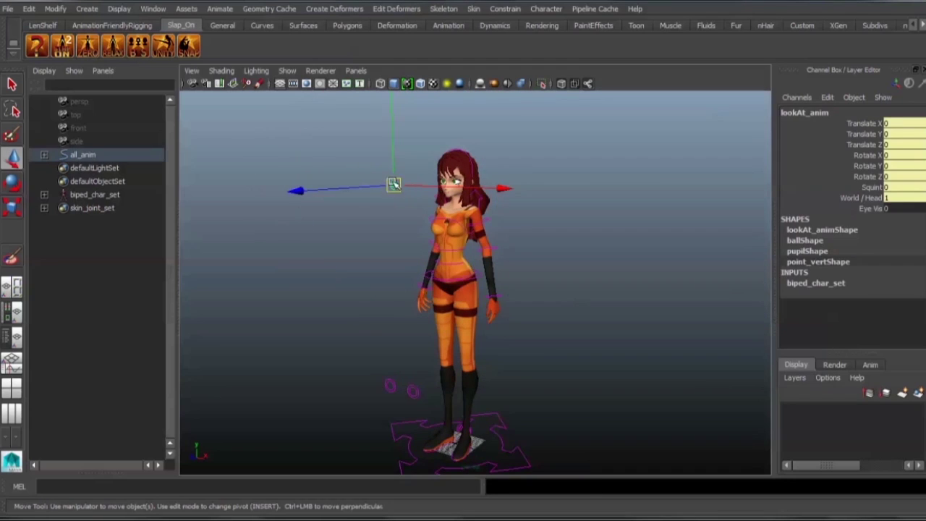
{"action": "left_click_drag", "start_coordinate": [393, 186], "coordinate": [350, 186]}
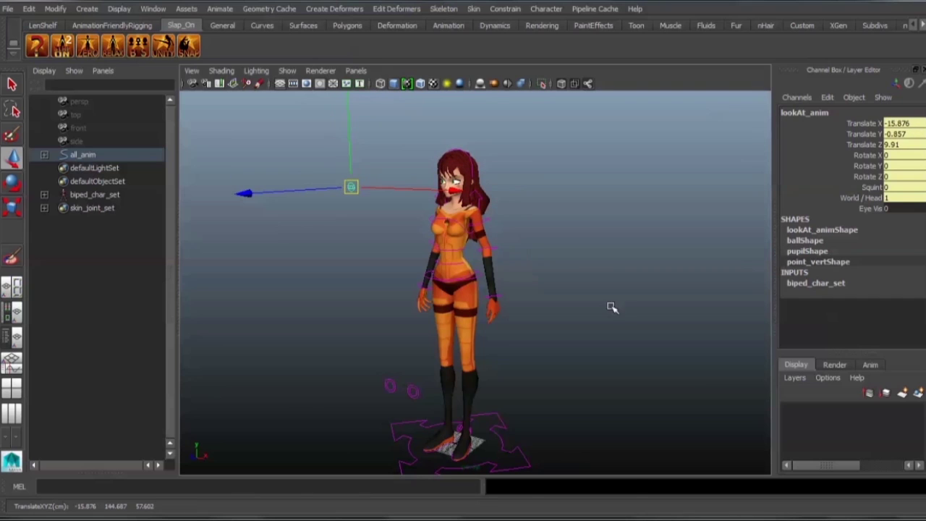
{"action": "key", "text": "ctrl+z"}
- Reopen the unrigged character scene from the recently used files and narrow the Outliner
{"action": "scroll", "coordinate": [471, 300], "scroll_direction": "down", "scroll_amount": 3}
{"action": "left_click_drag", "start_coordinate": [472, 300], "coordinate": [495, 299], "text": "alt"}
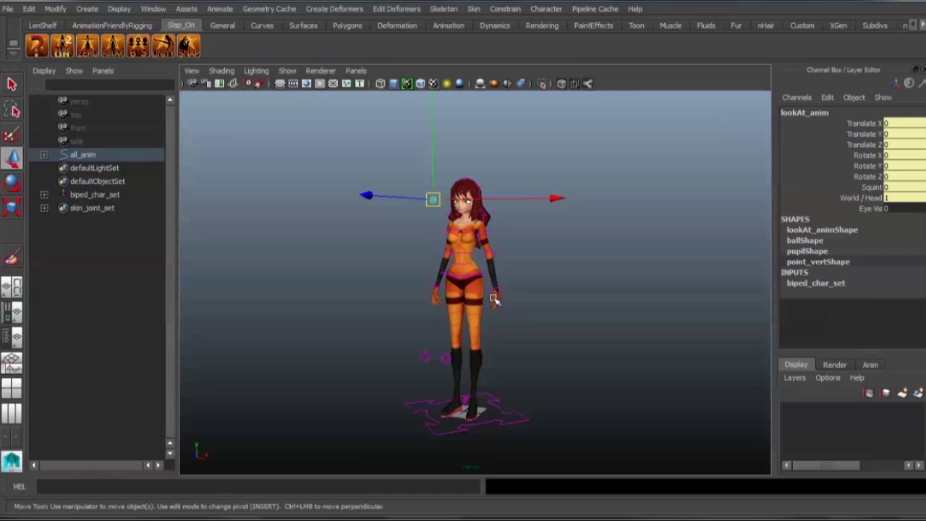
{"action": "left_click_drag", "start_coordinate": [307, 141], "coordinate": [349, 144], "text": "alt"}
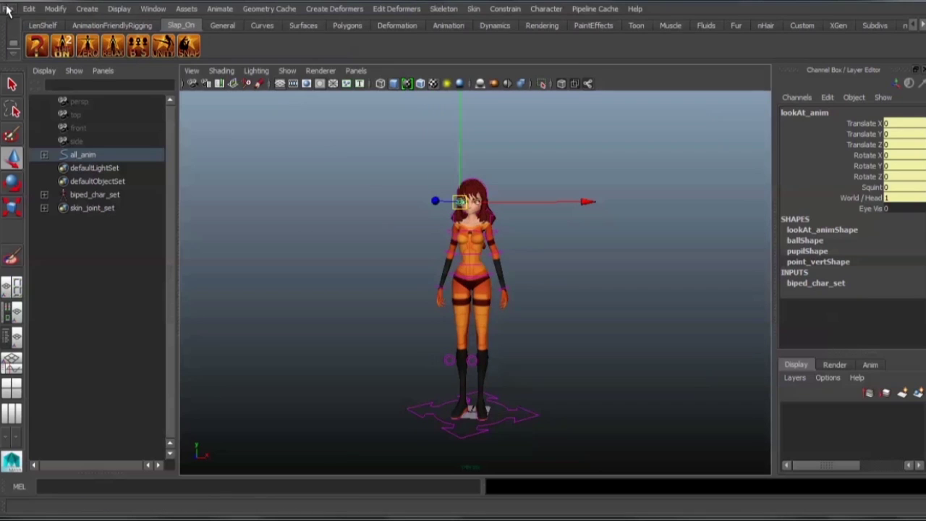
{"action": "left_click", "coordinate": [7, 9]}
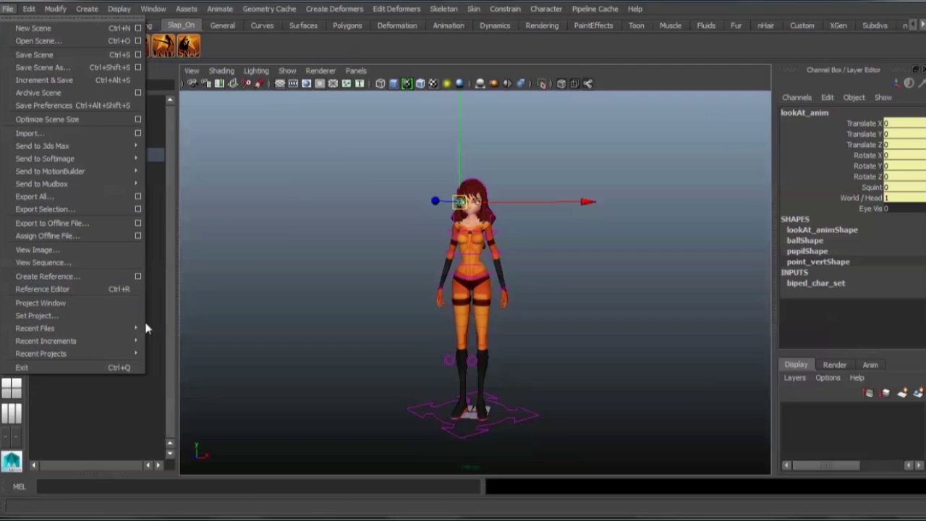
{"action": "mouse_move", "coordinate": [145, 329]}
{"action": "left_click", "coordinate": [275, 329]}
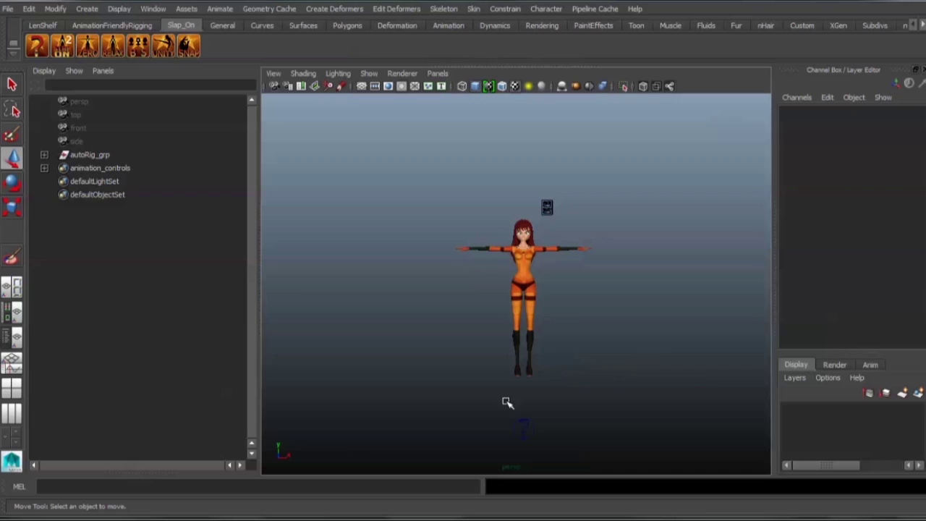
{"action": "left_click_drag", "start_coordinate": [259, 254], "coordinate": [171, 257]}
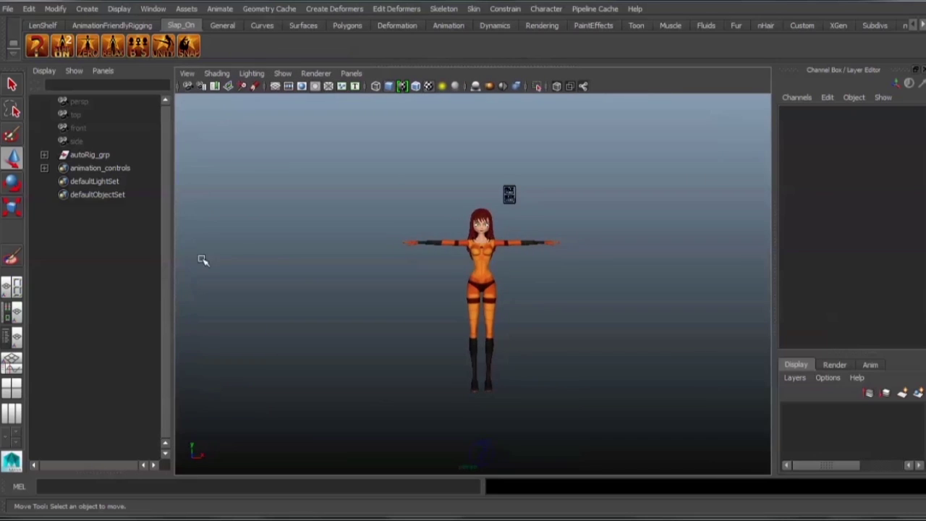
{"action": "middle_click_drag", "start_coordinate": [419, 271], "coordinate": [416, 248], "text": "alt"}
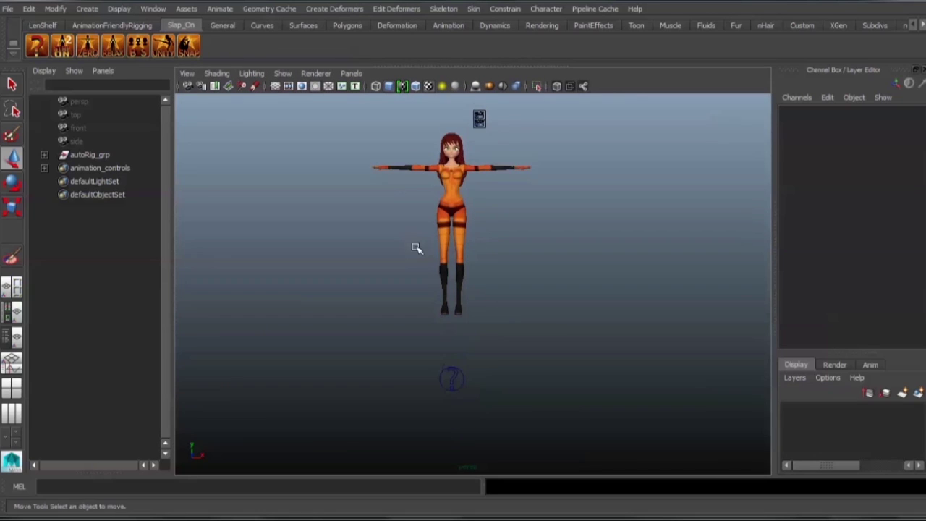
- Display the Slap On rigging instructions in the scene and split the workspace to add a second view above the perspective view
{"action": "left_click", "coordinate": [45, 54]}
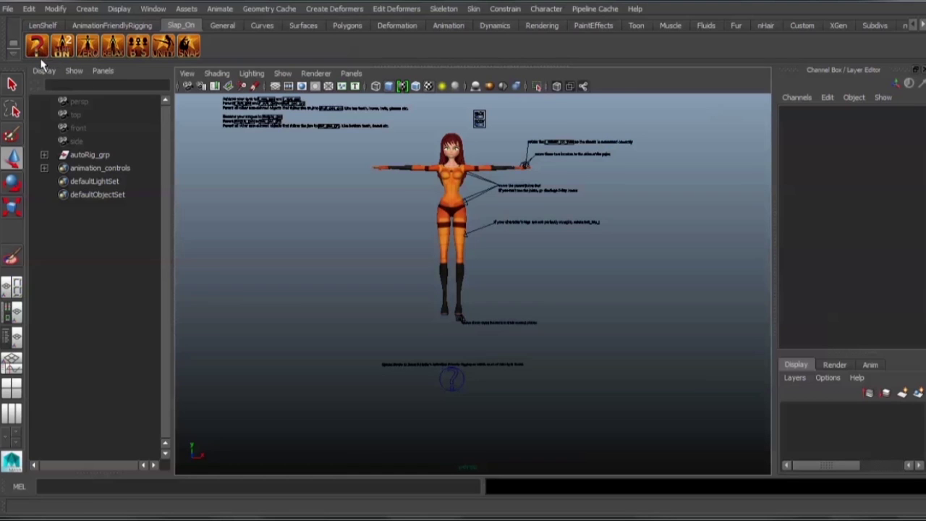
{"action": "mouse_move", "coordinate": [498, 222]}
{"action": "middle_mouse_down", "text": "alt"}
{"action": "mouse_move", "coordinate": [513, 309]}
{"action": "mouse_move", "coordinate": [490, 207]}
{"action": "mouse_move", "coordinate": [499, 264]}
{"action": "middle_mouse_up", "text": "alt"}
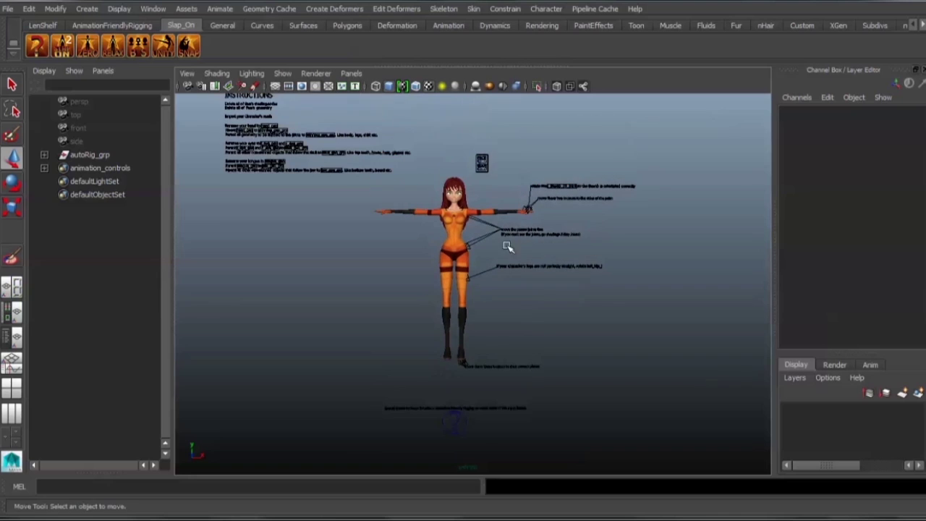
{"action": "left_click_drag", "start_coordinate": [408, 63], "coordinate": [416, 239]}
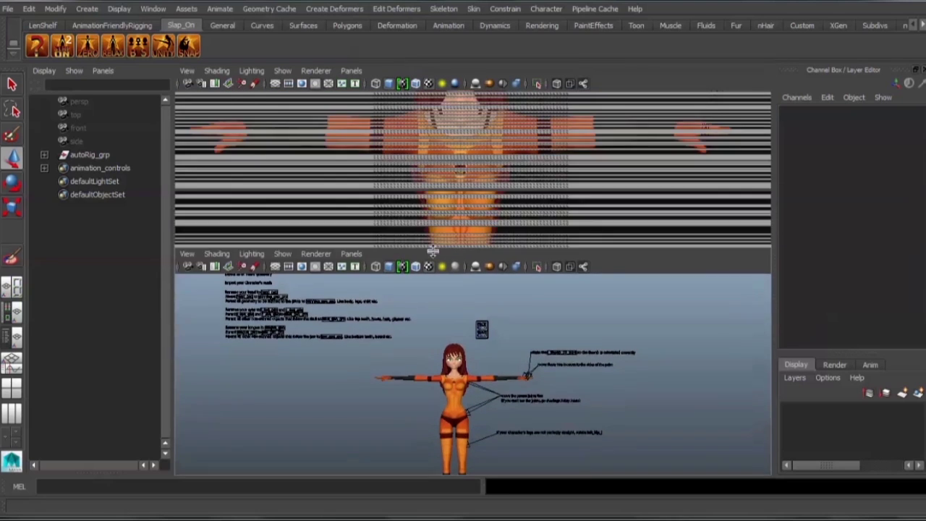
- Frame the start of the instruction text in the upper view so the INSTRUCTIONS heading and first lines are readable
{"action": "middle_click_drag", "start_coordinate": [366, 124], "coordinate": [398, 196], "text": "alt"}
{"action": "right_click_drag", "start_coordinate": [398, 197], "coordinate": [336, 156], "text": "alt"}
{"action": "middle_click_drag", "start_coordinate": [337, 156], "coordinate": [622, 217], "text": "alt"}
{"action": "middle_click_drag", "start_coordinate": [327, 134], "coordinate": [544, 227], "text": "alt"}
{"action": "right_click_drag", "start_coordinate": [544, 227], "coordinate": [612, 228], "text": "alt"}
{"action": "middle_click_drag", "start_coordinate": [490, 132], "coordinate": [469, 198], "text": "alt"}
{"action": "right_click_drag", "start_coordinate": [469, 197], "coordinate": [548, 196], "text": "alt"}
{"action": "middle_click_drag", "start_coordinate": [529, 180], "coordinate": [547, 173], "text": "alt"}
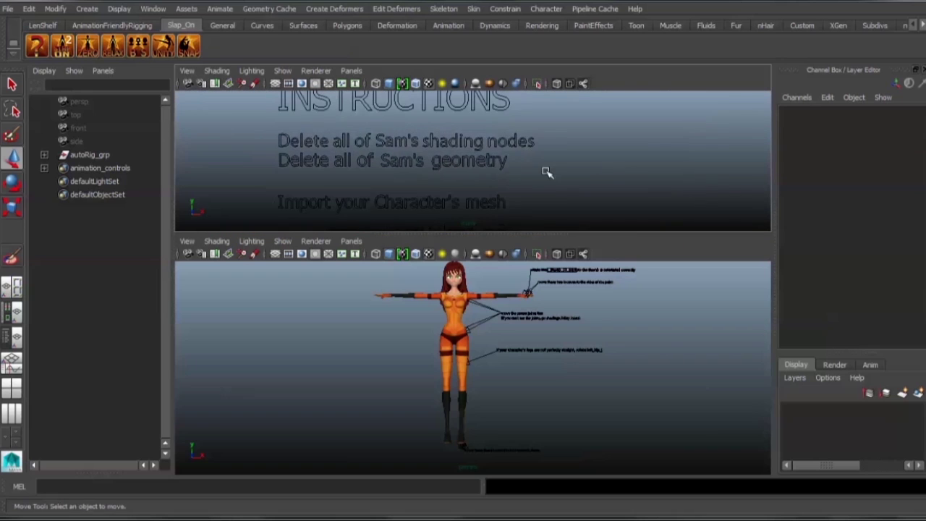
{"action": "right_click_drag", "start_coordinate": [544, 172], "coordinate": [514, 178], "text": "alt"}
{"action": "middle_click_drag", "start_coordinate": [495, 185], "coordinate": [511, 193], "text": "alt"}
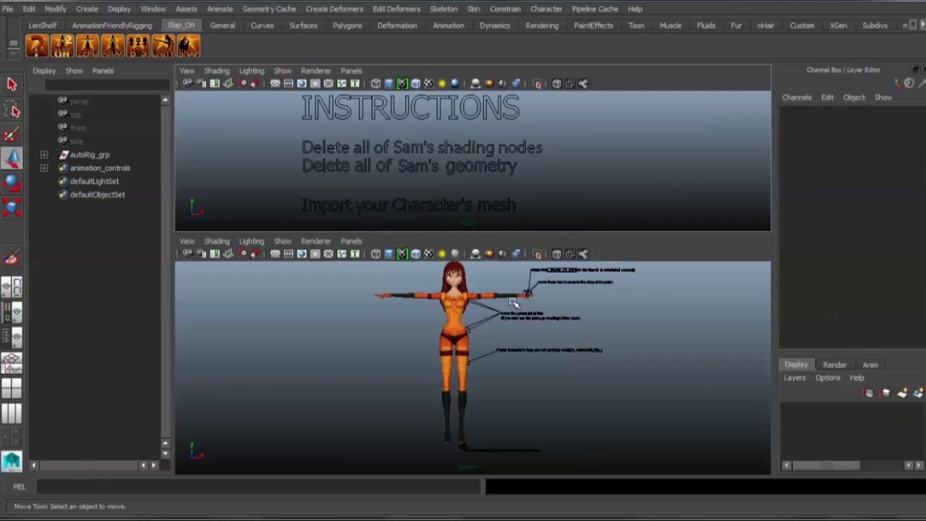
- Open the Hypershade and delete Sam's sam_shd material
{"action": "left_click", "coordinate": [120, 9]}
{"action": "mouse_move", "coordinate": [160, 10]}
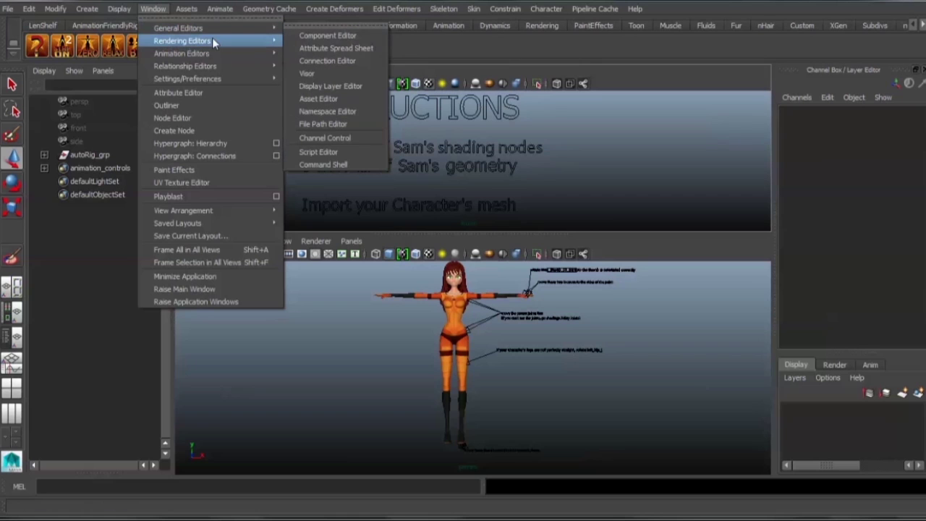
{"action": "mouse_move", "coordinate": [210, 40]}
{"action": "left_click", "coordinate": [322, 75]}
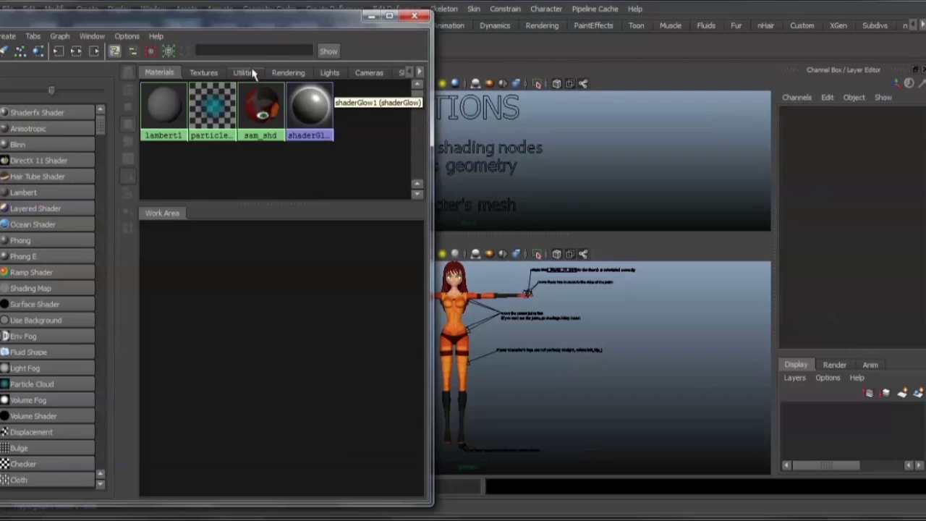
{"action": "left_click", "coordinate": [261, 108]}
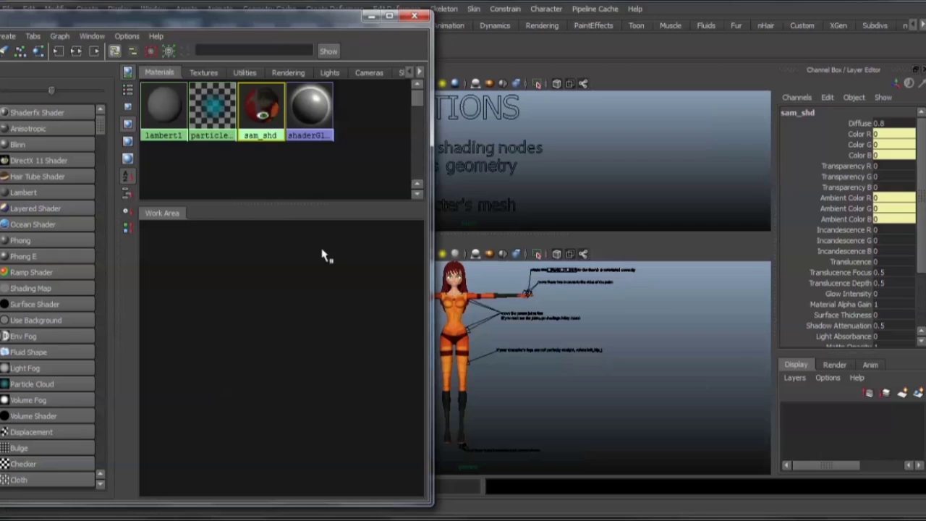
{"action": "key", "text": "Delete"}
- Delete the Sam_colour_tex_1 texture node and close the Hypershade
{"action": "left_click", "coordinate": [204, 72]}
{"action": "left_click", "coordinate": [185, 101]}
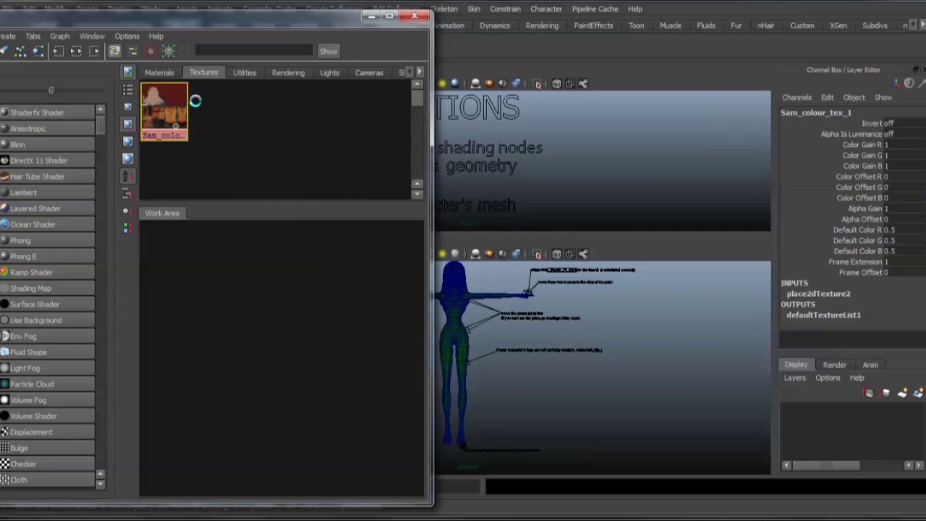
{"action": "key", "text": "Delete"}
{"action": "left_click", "coordinate": [415, 15]}
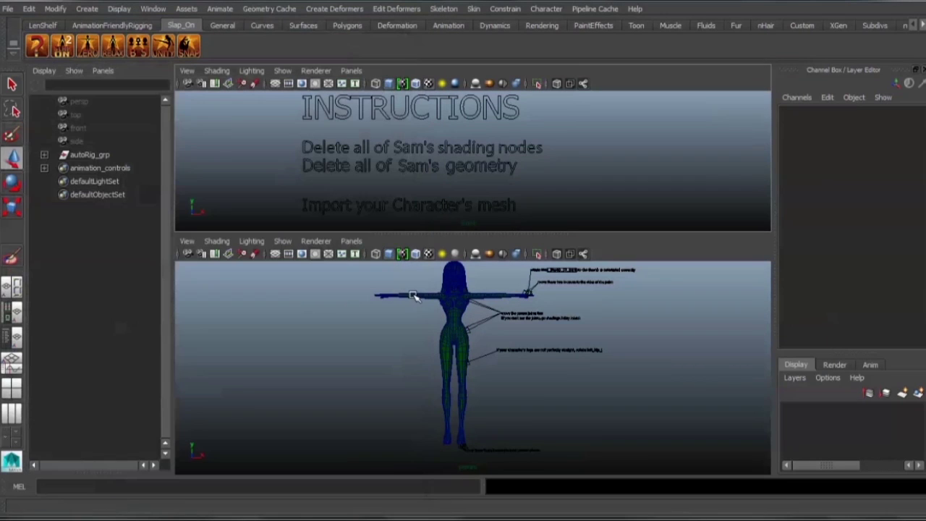
- Delete all of Sam's geometry and import trixxie_geometry.ma from the file browser in its place
{"action": "left_click_drag", "start_coordinate": [409, 275], "coordinate": [462, 357]}
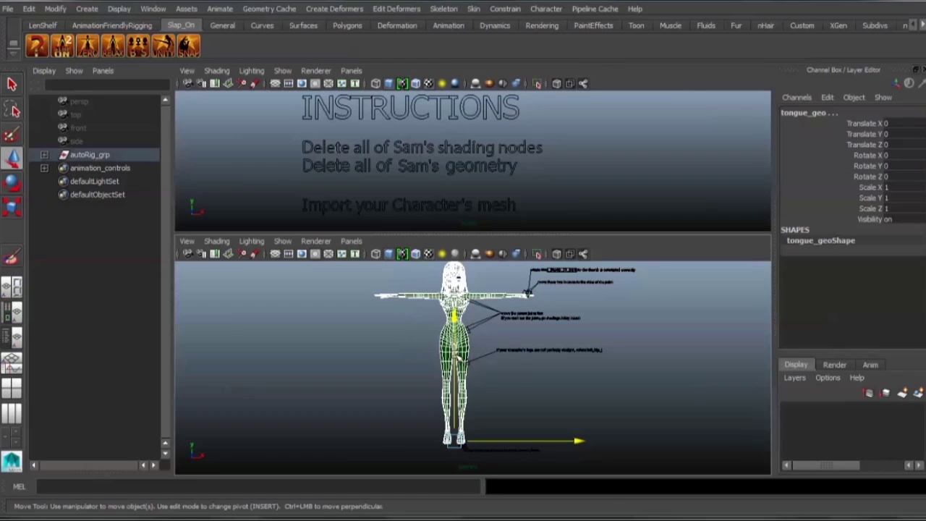
{"action": "key", "text": "Delete"}
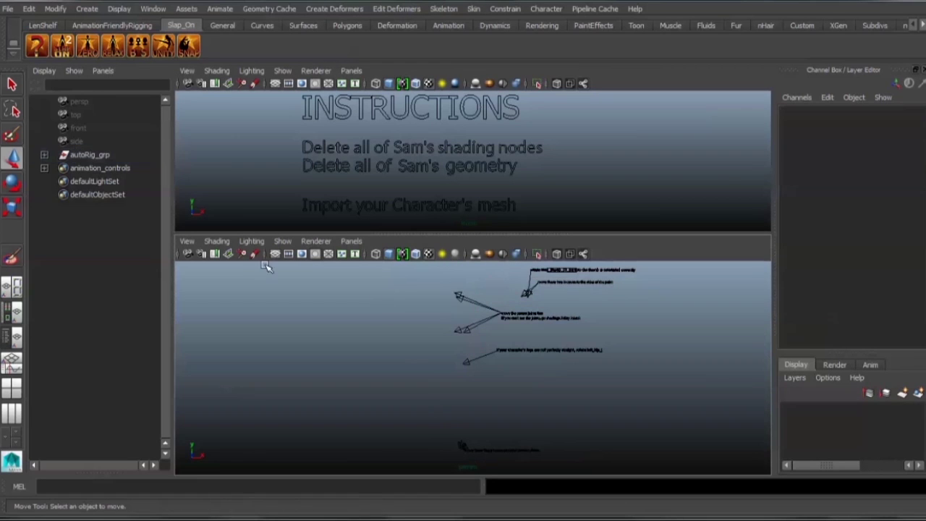
{"action": "middle_click_drag", "start_coordinate": [492, 174], "coordinate": [456, 65], "text": "alt"}
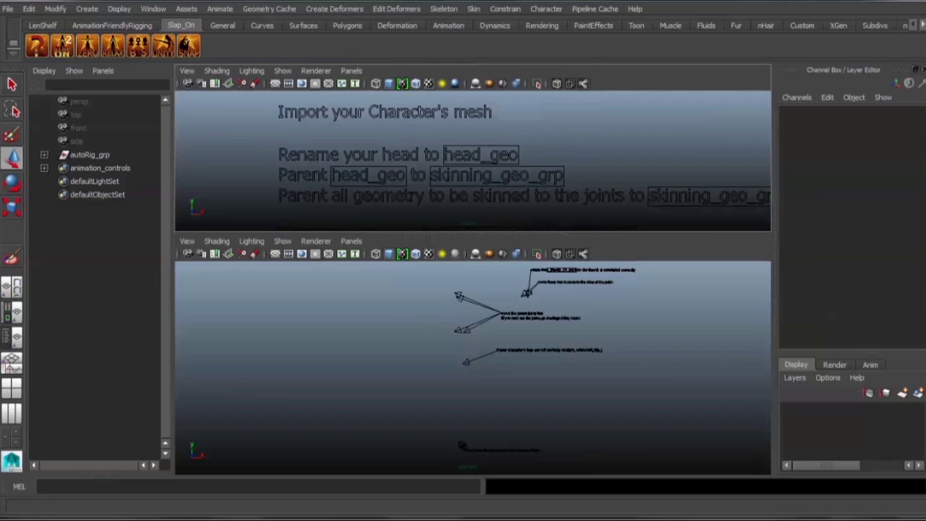
{"action": "key", "text": "alt+Tab"}
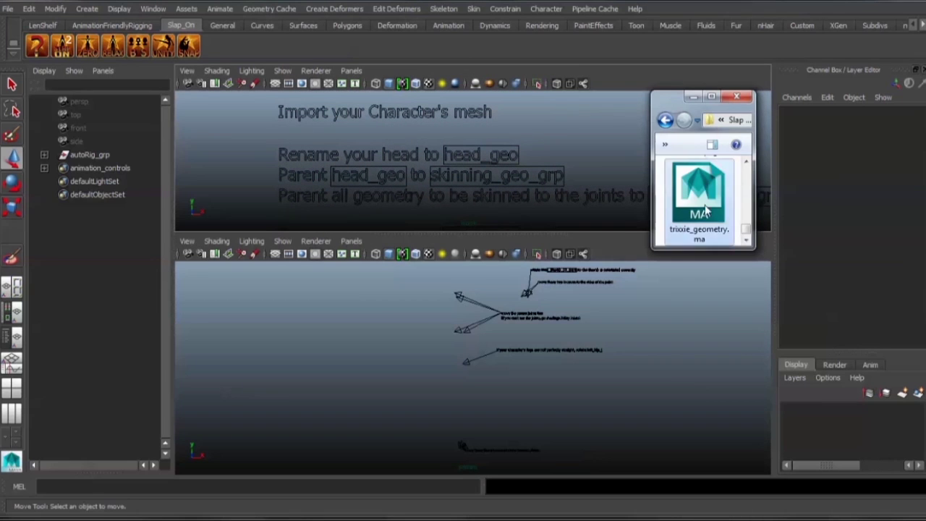
{"action": "left_click_drag", "start_coordinate": [704, 211], "coordinate": [566, 338]}
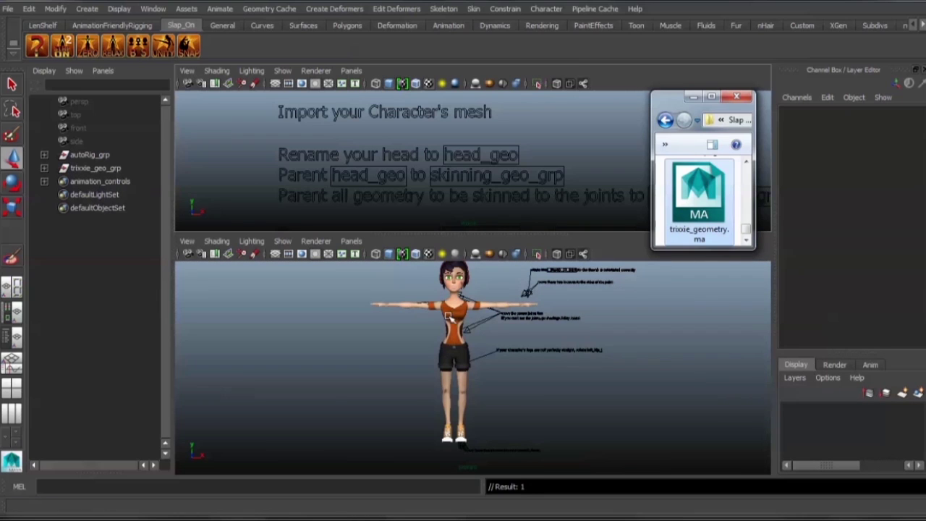
- Examine the imported Trixxie character from several angles in a full-size perspective view, and return to the stacked layout
{"action": "middle_click_drag", "start_coordinate": [450, 317], "coordinate": [436, 331], "text": "alt"}
{"action": "key", "text": "space"}
{"action": "left_click_drag", "start_coordinate": [343, 315], "coordinate": [413, 282], "text": "alt"}
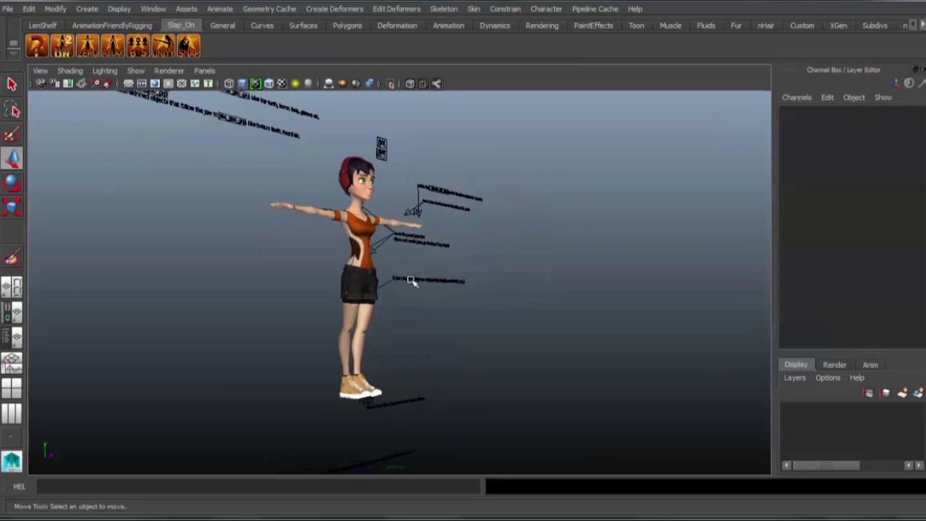
{"action": "right_click_drag", "start_coordinate": [413, 282], "coordinate": [448, 266], "text": "alt"}
{"action": "middle_click_drag", "start_coordinate": [448, 266], "coordinate": [469, 336], "text": "alt"}
{"action": "left_click_drag", "start_coordinate": [469, 337], "coordinate": [354, 337], "text": "alt"}
{"action": "right_click_drag", "start_coordinate": [446, 343], "coordinate": [515, 341], "text": "alt"}
{"action": "key", "text": "space"}
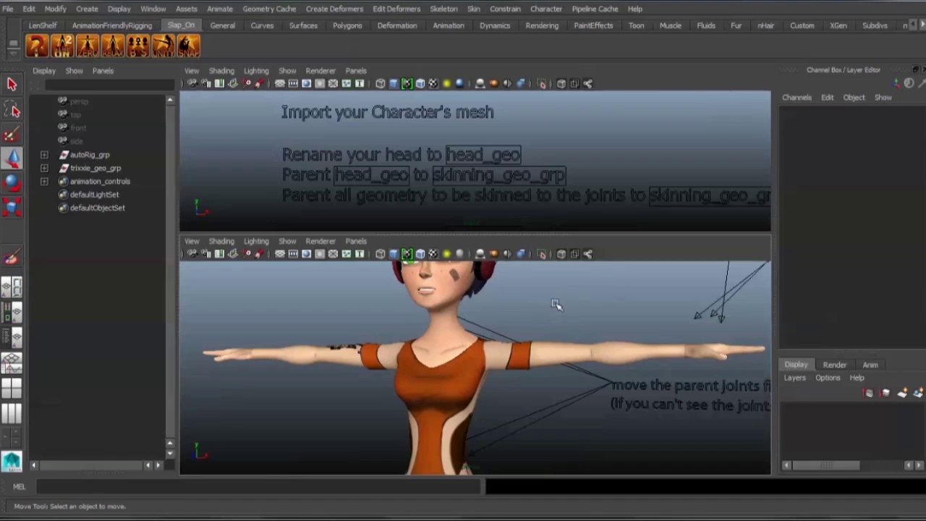
- Rename Trixxie's head mesh to head_geo and parent it to skinning_geo_grp inside autoRig_grp
{"action": "middle_click_drag", "start_coordinate": [429, 179], "coordinate": [415, 126], "text": "alt"}
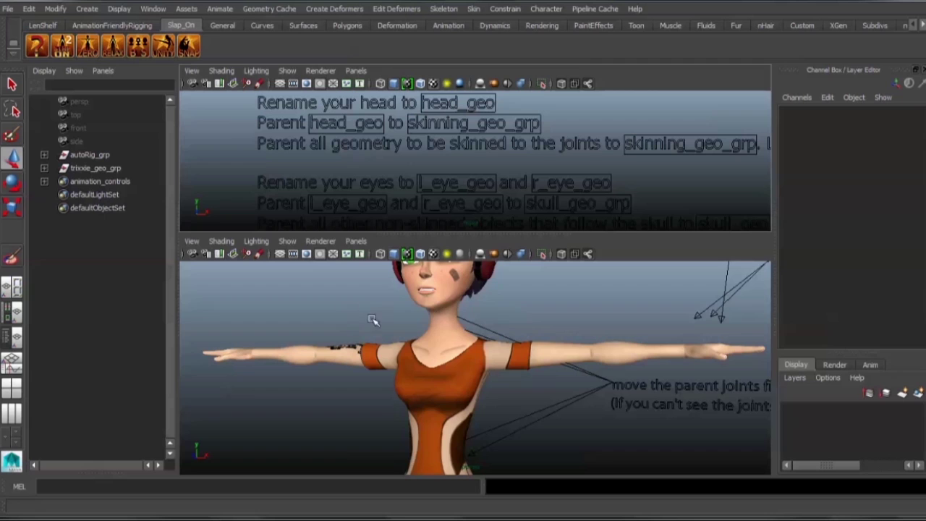
{"action": "middle_click_drag", "start_coordinate": [378, 312], "coordinate": [382, 398], "text": "alt"}
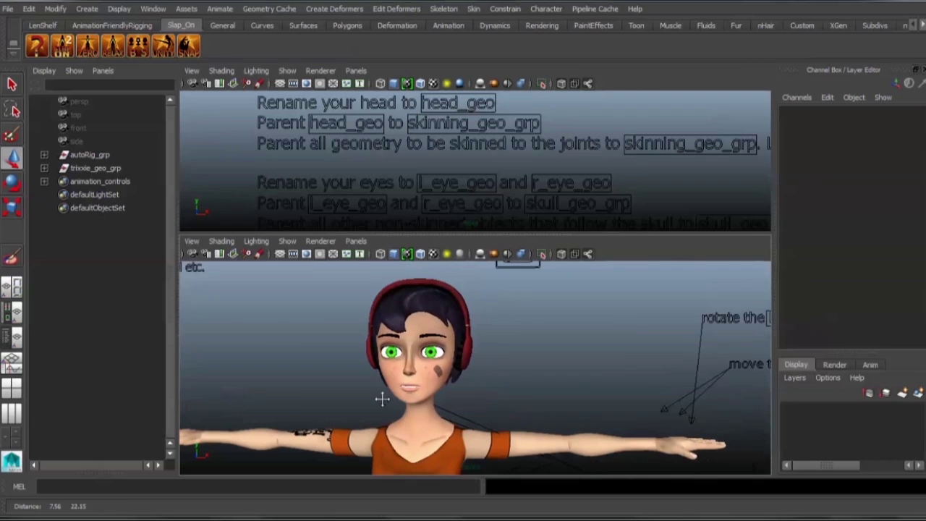
{"action": "left_click", "coordinate": [423, 384]}
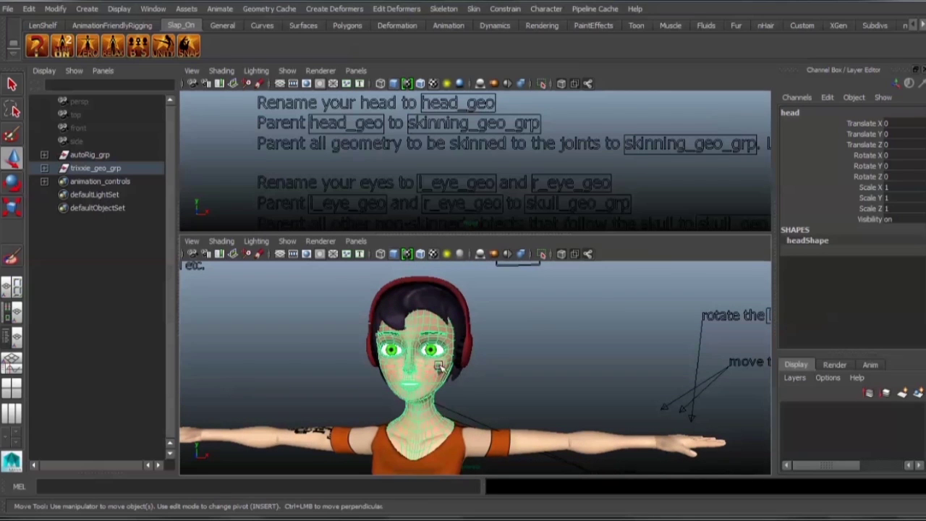
{"action": "left_click", "coordinate": [44, 169]}
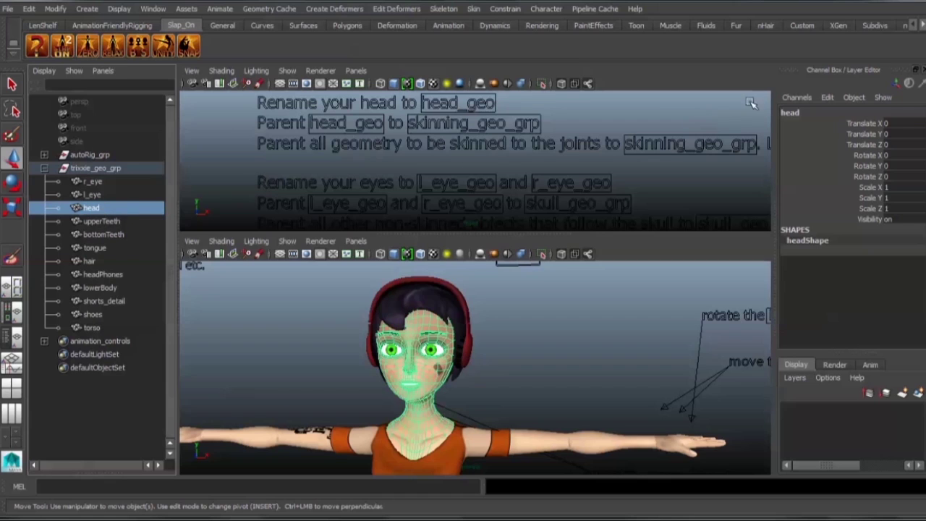
{"action": "left_click", "coordinate": [821, 114]}
{"action": "type", "text": "_"}
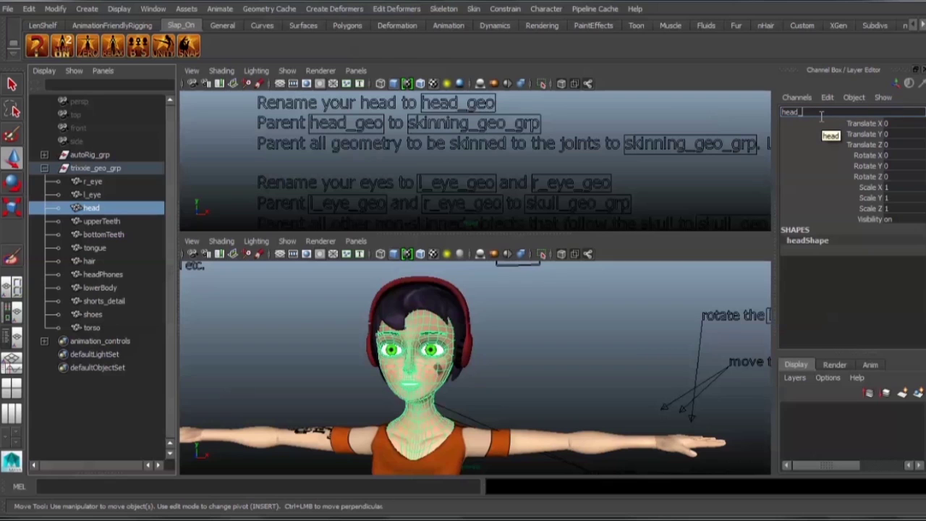
{"action": "type", "text": "geo"}
{"action": "key", "text": "Return"}
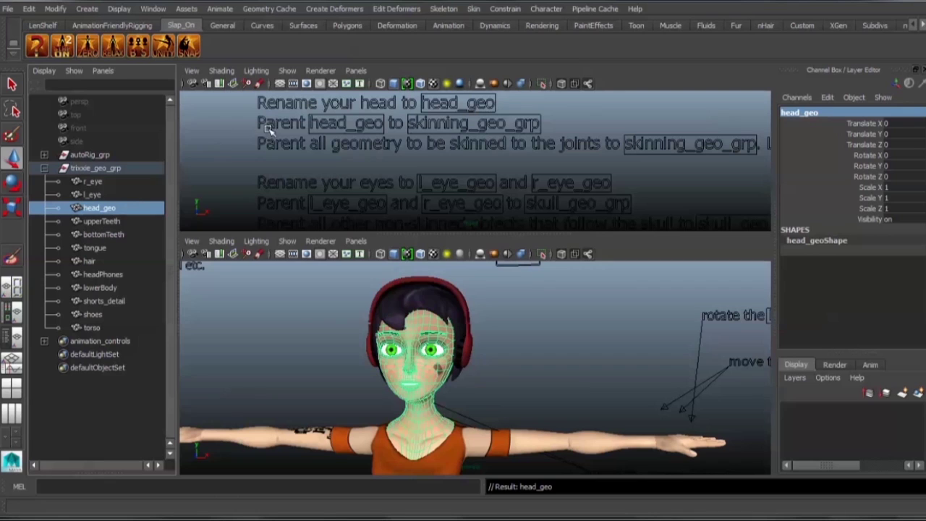
{"action": "left_click", "coordinate": [45, 156]}
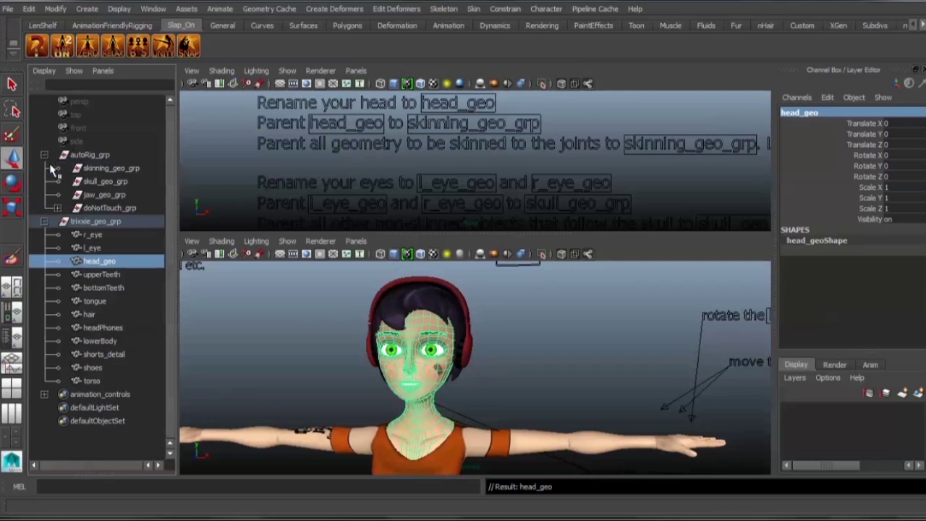
{"action": "middle_click_drag", "start_coordinate": [94, 263], "coordinate": [105, 177]}
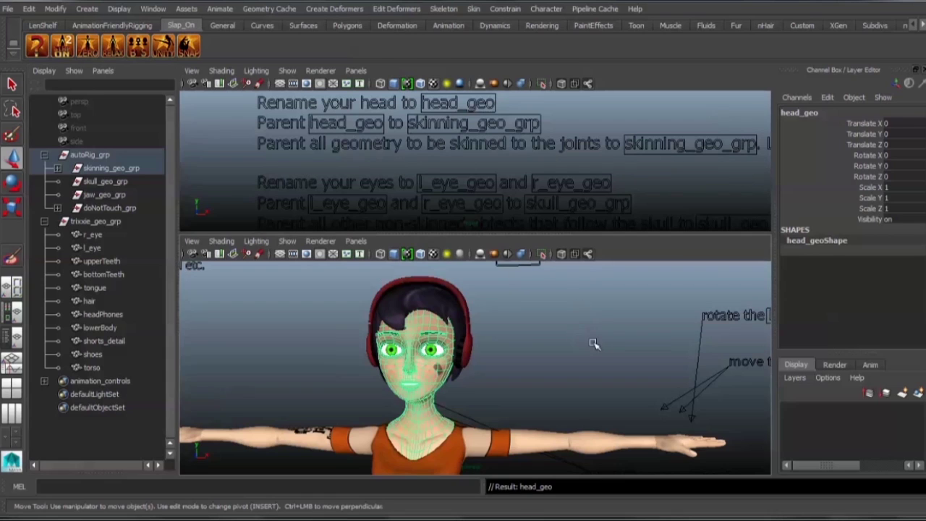
- Parent Trixxie's torso, lowerBody, shorts_detail and shoes meshes to skinning_geo_grp
{"action": "key", "text": "space"}
{"action": "right_click_drag", "start_coordinate": [557, 335], "coordinate": [300, 293], "text": "alt"}
{"action": "left_click_drag", "start_coordinate": [506, 295], "coordinate": [453, 292], "text": "alt"}
{"action": "left_click", "coordinate": [453, 292]}
{"action": "left_click_drag", "start_coordinate": [452, 338], "coordinate": [324, 351], "text": "alt"}
{"action": "middle_click_drag", "start_coordinate": [325, 352], "coordinate": [303, 243], "text": "alt"}
{"action": "left_click_drag", "start_coordinate": [302, 242], "coordinate": [354, 216], "text": "alt"}
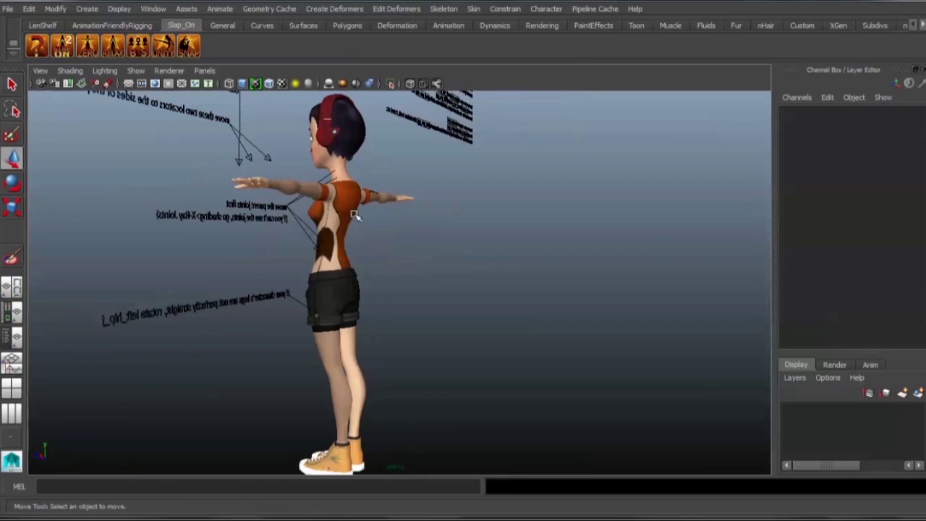
{"action": "left_click", "coordinate": [296, 187]}
{"action": "middle_click_drag", "start_coordinate": [368, 314], "coordinate": [376, 256], "text": "alt"}
{"action": "left_click_drag", "start_coordinate": [376, 257], "coordinate": [528, 262], "text": "alt"}
{"action": "left_click", "coordinate": [377, 250], "text": "shift"}
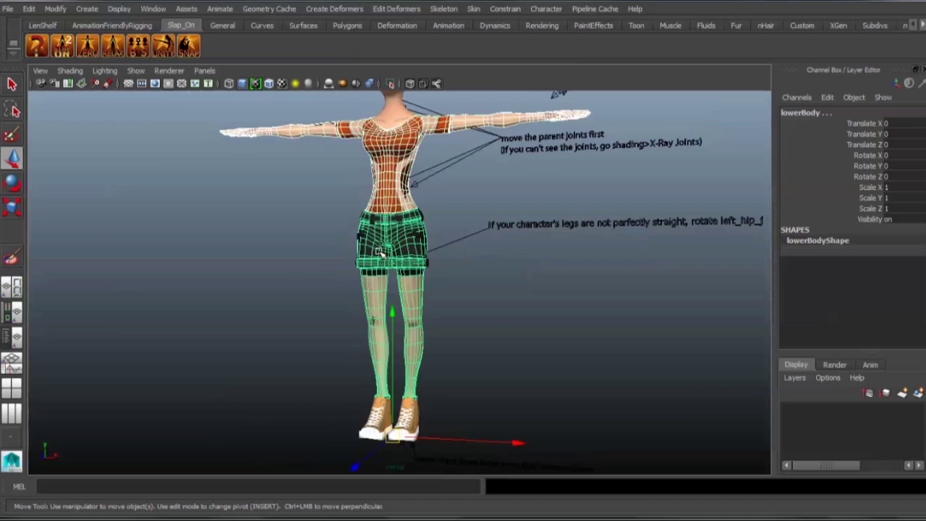
{"action": "left_click", "coordinate": [368, 241], "text": "shift"}
{"action": "middle_click_drag", "start_coordinate": [409, 369], "coordinate": [368, 257], "text": "alt"}
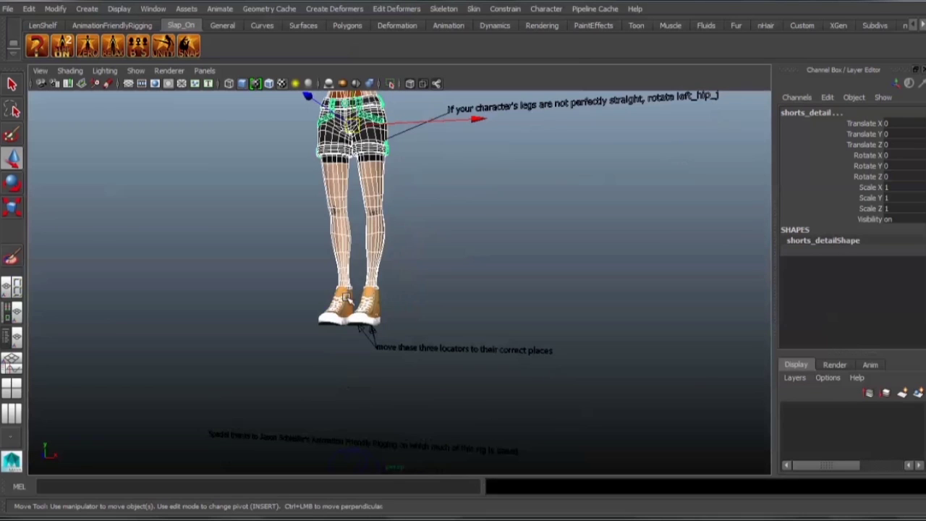
{"action": "left_click", "coordinate": [347, 297], "text": "shift"}
{"action": "left_click_drag", "start_coordinate": [414, 322], "coordinate": [335, 338], "text": "alt"}
{"action": "right_click_drag", "start_coordinate": [335, 337], "coordinate": [481, 348], "text": "alt"}
{"action": "middle_click_drag", "start_coordinate": [297, 228], "coordinate": [355, 435], "text": "alt"}
{"action": "right_click_drag", "start_coordinate": [448, 289], "coordinate": [354, 285], "text": "alt"}
{"action": "middle_click_drag", "start_coordinate": [423, 241], "coordinate": [443, 282], "text": "alt"}
{"action": "key", "text": "space"}
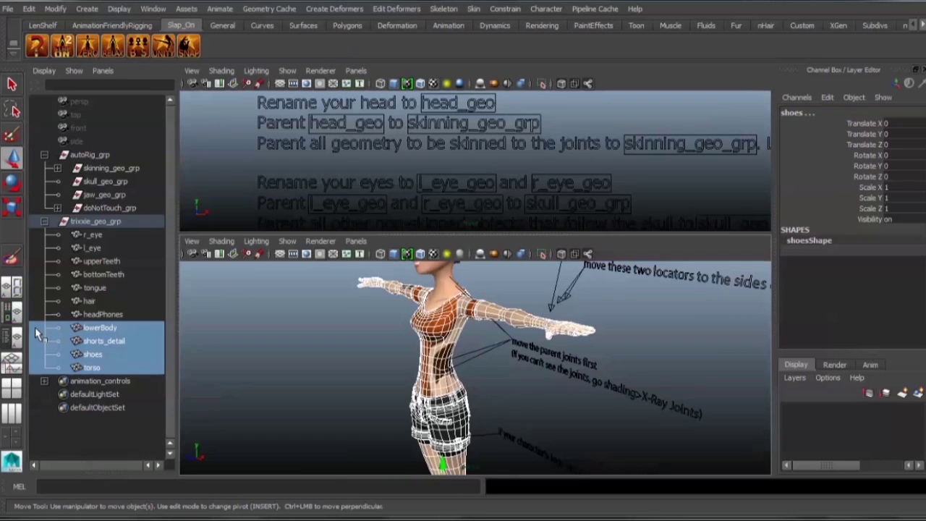
{"action": "middle_click_drag", "start_coordinate": [106, 344], "coordinate": [109, 171]}
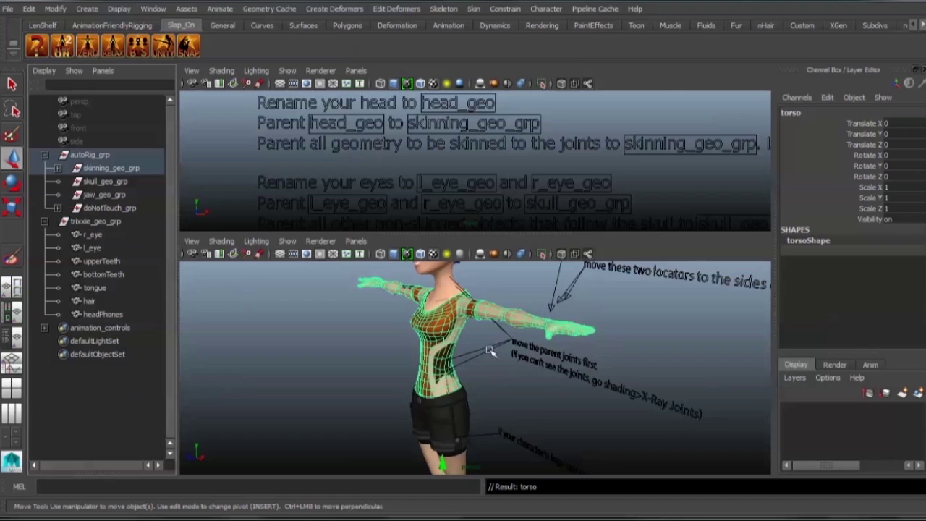
- Frame Trixxie's head and upper body, and select skinning_geo_grp to check which meshes it contains
{"action": "left_click_drag", "start_coordinate": [489, 351], "coordinate": [488, 305], "text": "alt"}
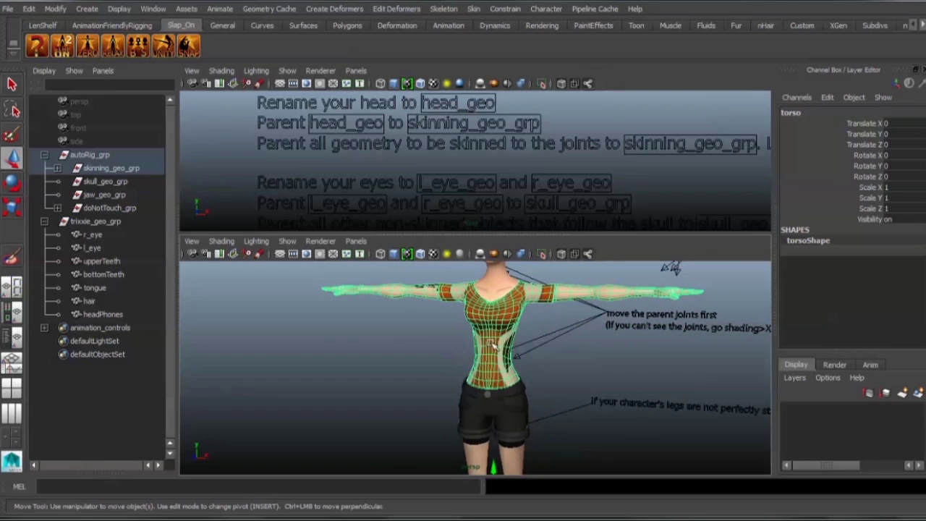
{"action": "middle_click_drag", "start_coordinate": [456, 317], "coordinate": [387, 405], "text": "alt"}
{"action": "left_click_drag", "start_coordinate": [420, 398], "coordinate": [488, 368], "text": "alt"}
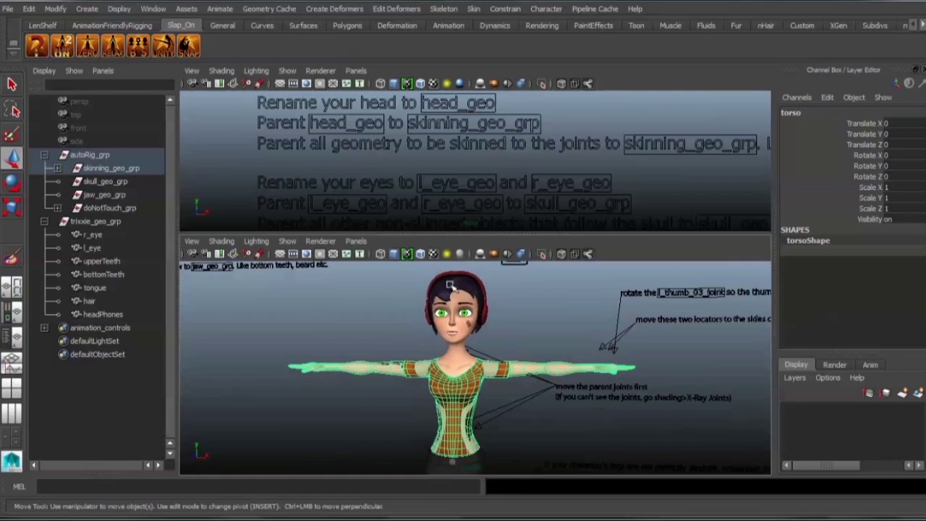
{"action": "left_click", "coordinate": [109, 168]}
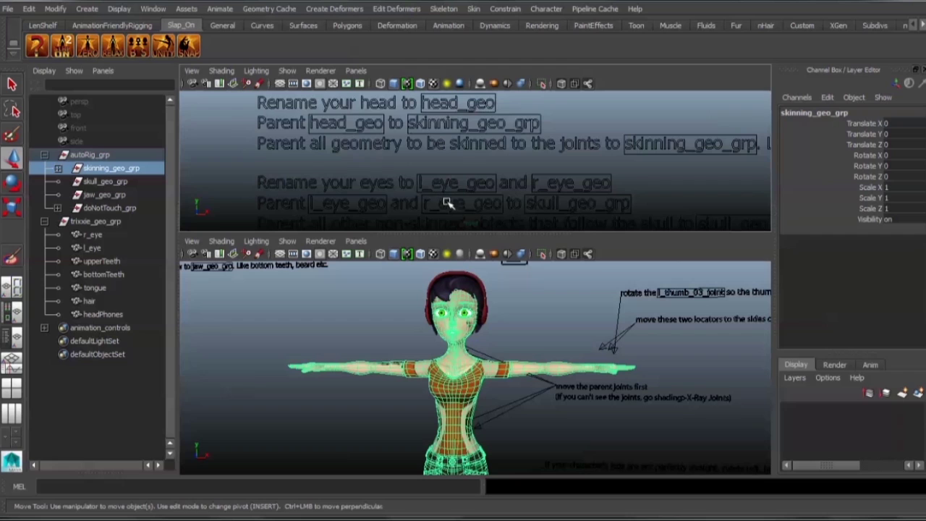
- Bring up the eye and skull parenting instructions, and select skull_geo_grp and frame it in the lower view
{"action": "middle_click_drag", "start_coordinate": [447, 204], "coordinate": [386, 177], "text": "alt"}
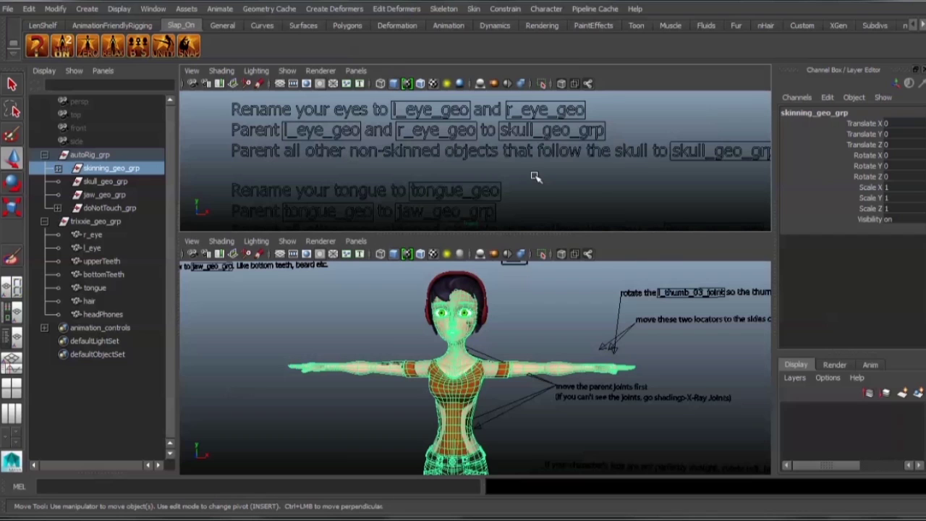
{"action": "left_click", "coordinate": [108, 181]}
{"action": "key", "text": "f"}
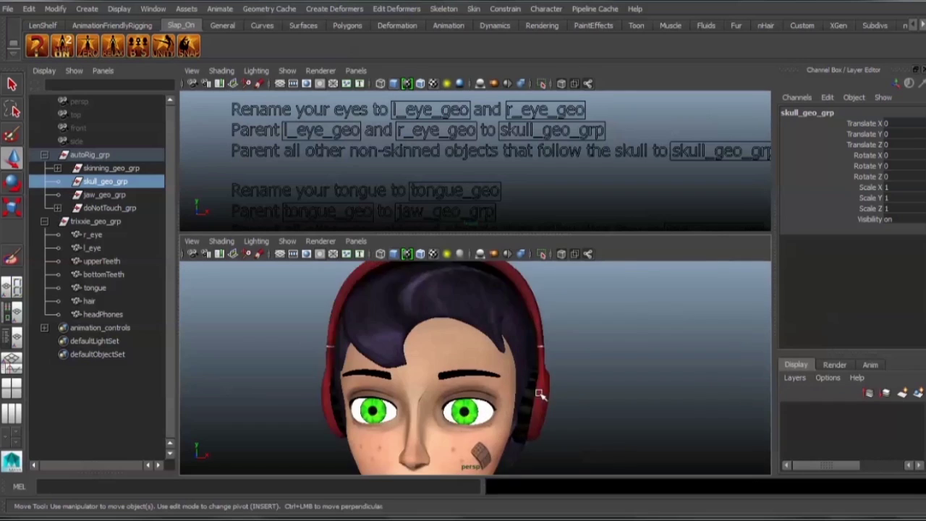
- Rename Trixxie's left eye mesh to l_eye_geo
{"action": "left_click", "coordinate": [469, 334]}
{"action": "double_click", "coordinate": [825, 112]}
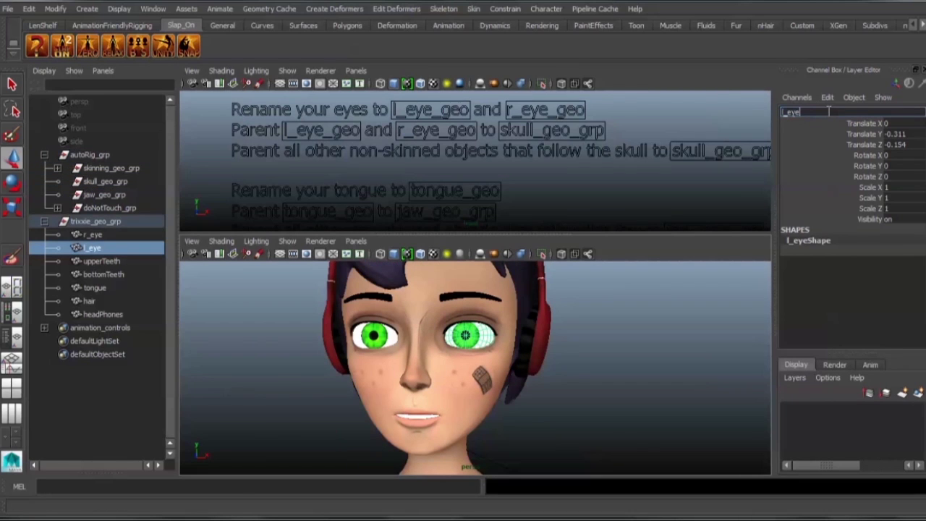
{"action": "type", "text": "_geo"}
{"action": "key", "text": "Return"}
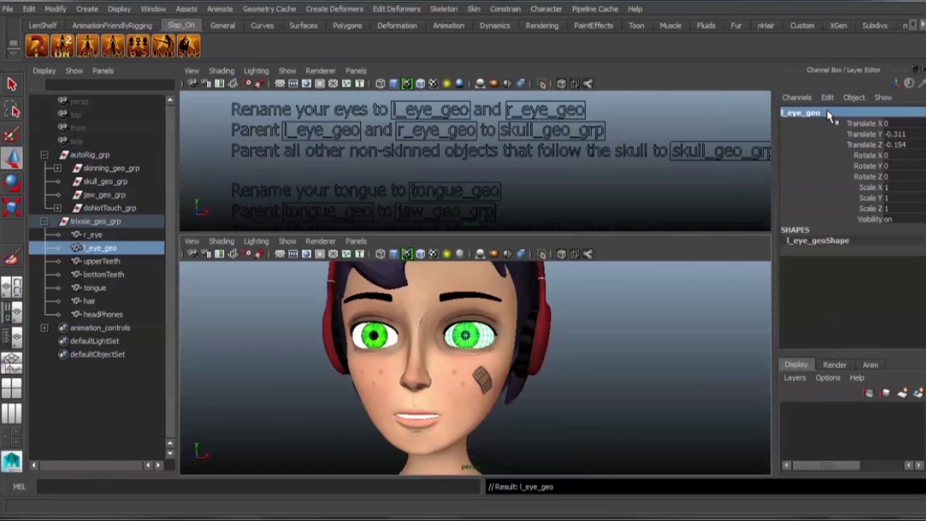
- Rename Trixxie's right eye mesh to r_eye_geo and parent both eye meshes to skull_geo_grp
{"action": "key", "text": "Left"}
{"action": "double_click", "coordinate": [825, 112]}
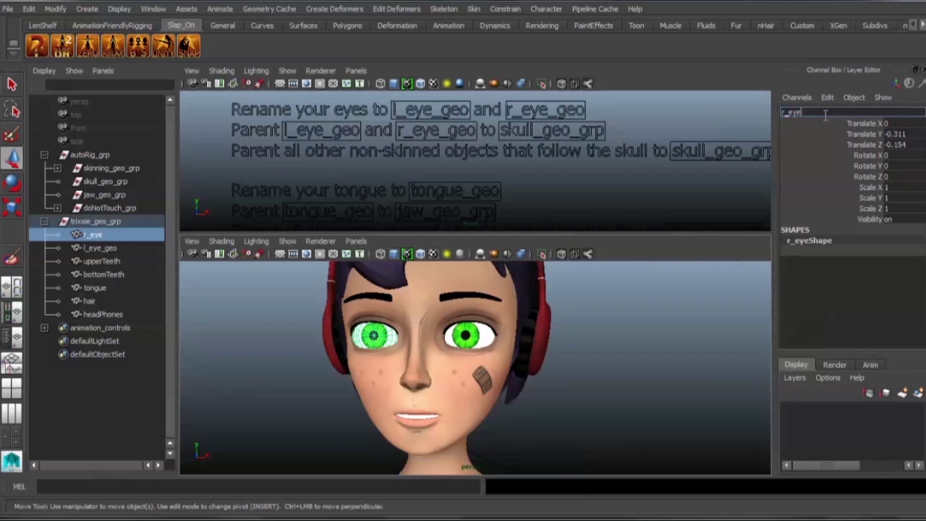
{"action": "type", "text": "_geo"}
{"action": "key", "text": "Return"}
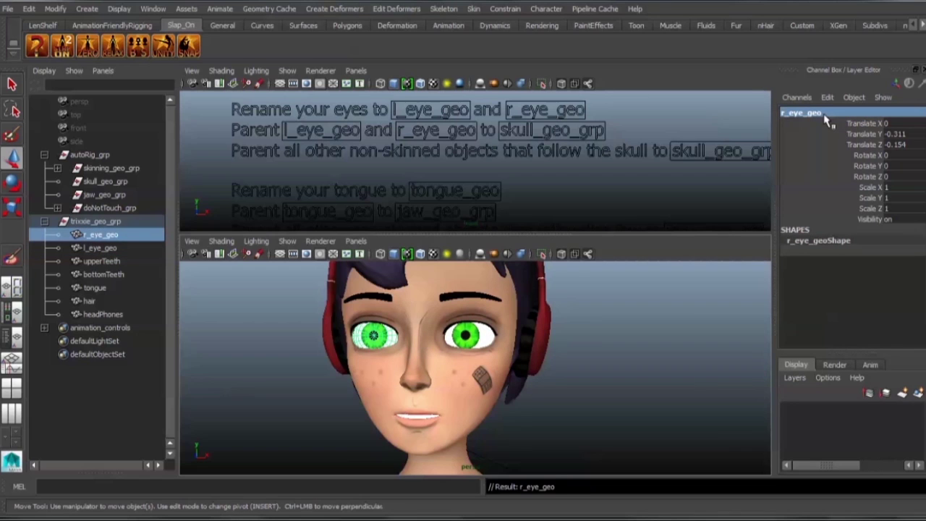
{"action": "left_click", "coordinate": [100, 248], "text": "ctrl"}
{"action": "middle_click_drag", "start_coordinate": [107, 248], "coordinate": [106, 187]}
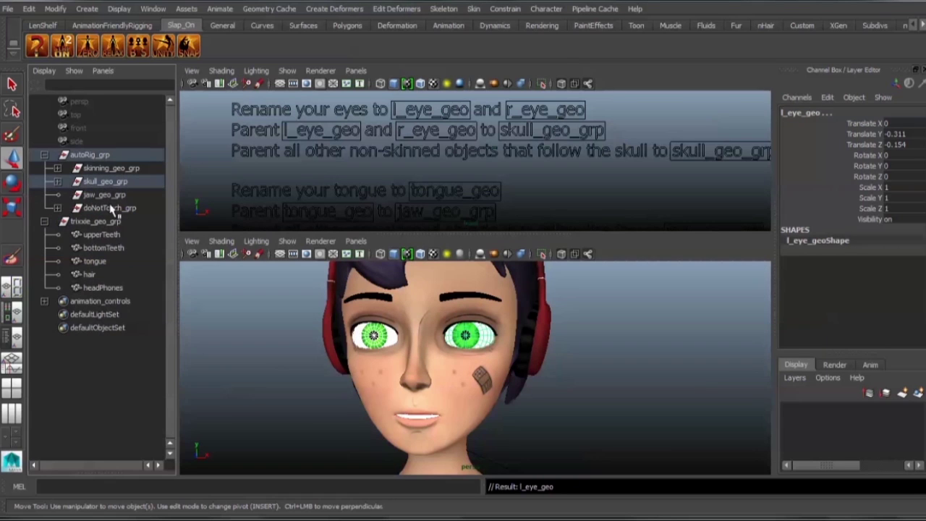
- Parent Trixxie's headPhones and upperTeeth meshes to skull_geo_grp as non-skinned objects that follow the skull
{"action": "middle_click_drag", "start_coordinate": [412, 172], "coordinate": [387, 150], "text": "alt"}
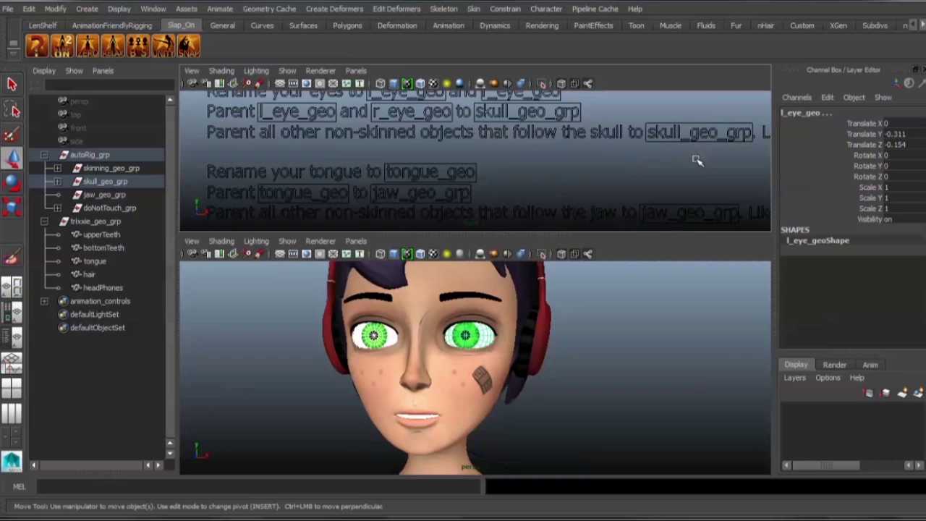
{"action": "left_click", "coordinate": [620, 360]}
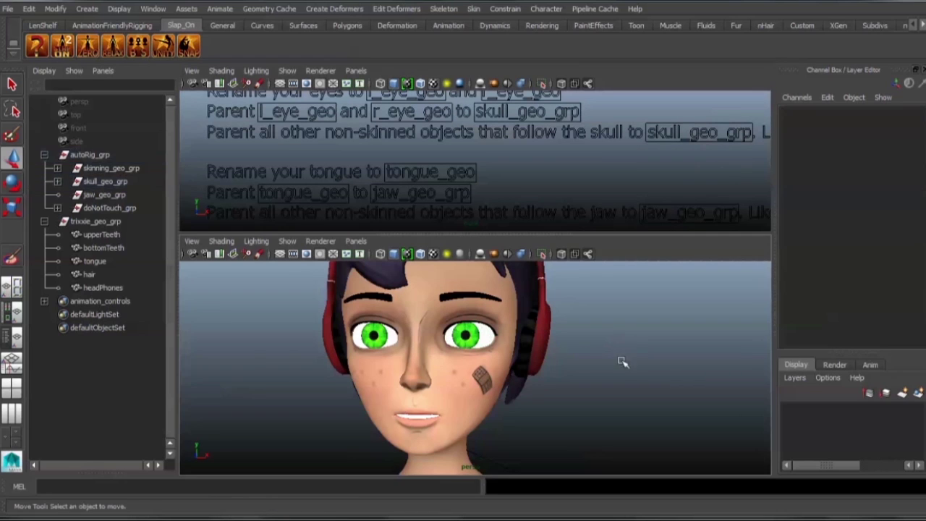
{"action": "key", "text": "space"}
{"action": "scroll", "coordinate": [529, 316], "scroll_direction": "down", "scroll_amount": 5}
{"action": "left_click_drag", "start_coordinate": [487, 317], "coordinate": [376, 300], "text": "alt"}
{"action": "left_click", "coordinate": [352, 270]}
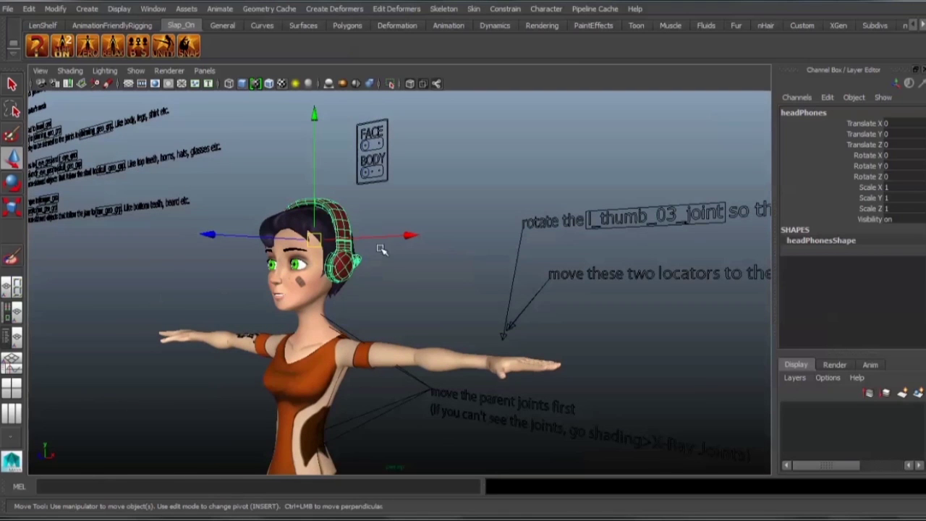
{"action": "left_click_drag", "start_coordinate": [381, 249], "coordinate": [463, 254], "text": "alt"}
{"action": "scroll", "coordinate": [687, 337], "scroll_direction": "up", "scroll_amount": 6}
{"action": "left_click_drag", "start_coordinate": [687, 337], "coordinate": [527, 355], "text": "alt"}
{"action": "scroll", "coordinate": [552, 326], "scroll_direction": "up", "scroll_amount": 3}
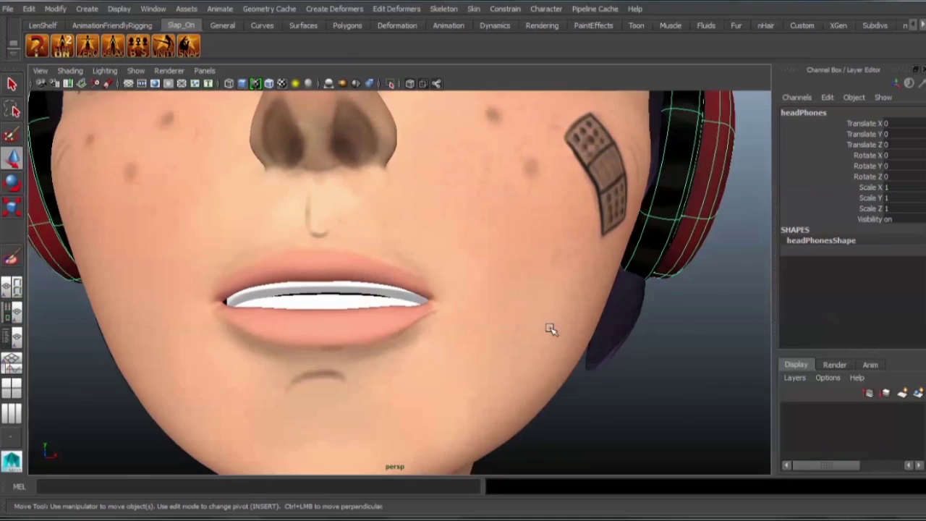
{"action": "left_click", "coordinate": [258, 292]}
{"action": "scroll", "coordinate": [367, 268], "scroll_direction": "down", "scroll_amount": 6}
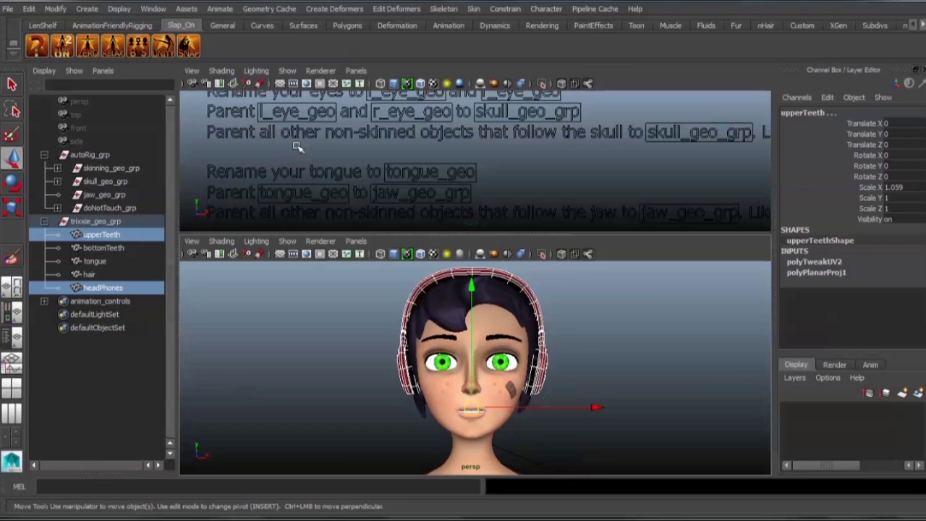
{"action": "middle_click_drag", "start_coordinate": [106, 242], "coordinate": [111, 186]}
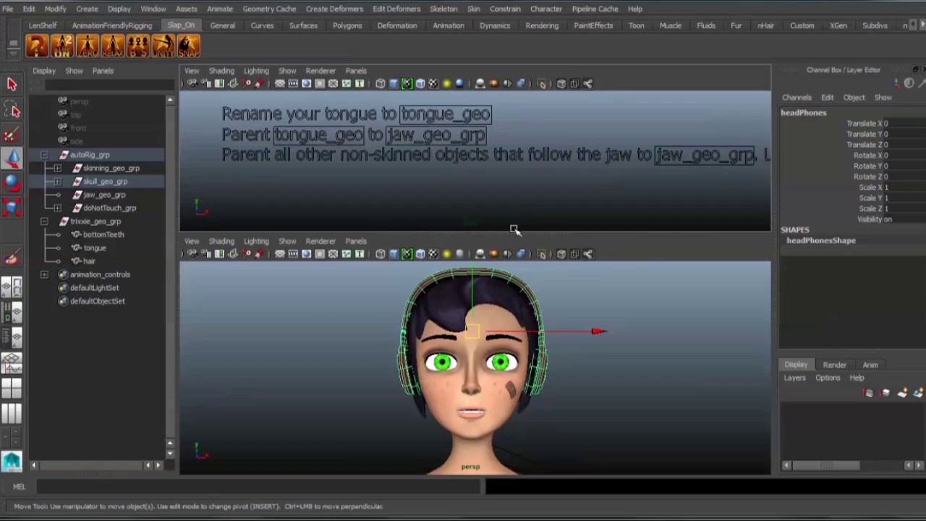
- Isolate the tongue mesh in a wireframe view of the mouth, rename it to tongue_geo and parent it to jaw_geo_grp
{"action": "left_click_drag", "start_coordinate": [315, 360], "coordinate": [556, 369], "text": "alt"}
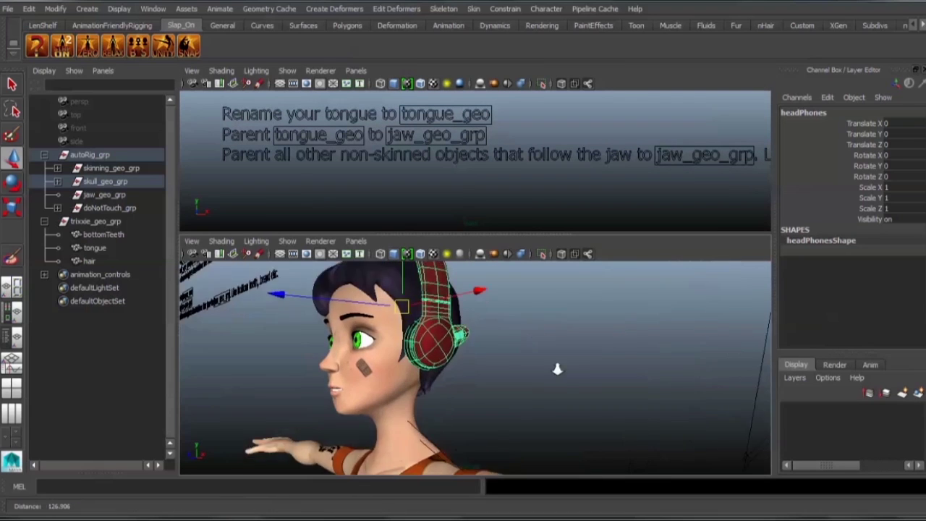
{"action": "right_click_drag", "start_coordinate": [556, 368], "coordinate": [717, 421], "text": "alt"}
{"action": "key", "text": "4"}
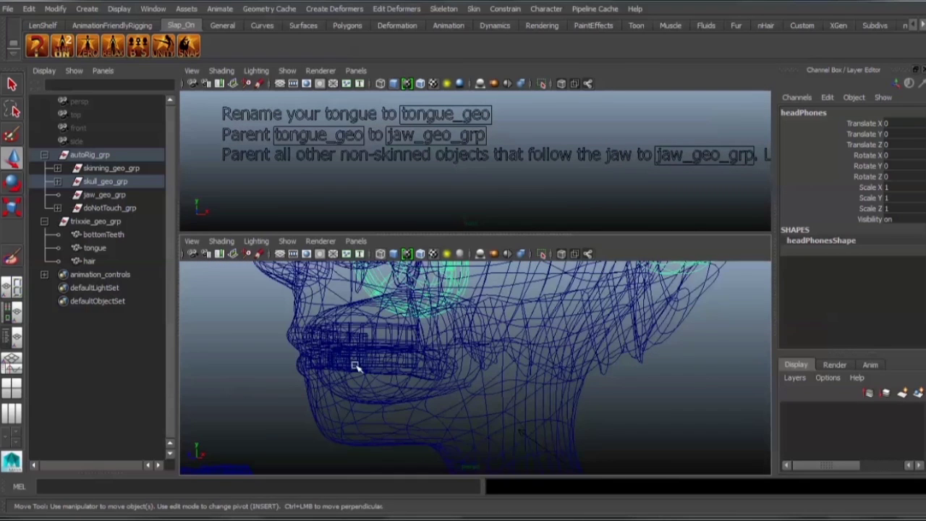
{"action": "left_click_drag", "start_coordinate": [354, 339], "coordinate": [369, 364]}
{"action": "left_click_drag", "start_coordinate": [283, 312], "coordinate": [444, 352], "text": "ctrl"}
{"action": "left_click", "coordinate": [310, 365], "text": "ctrl"}
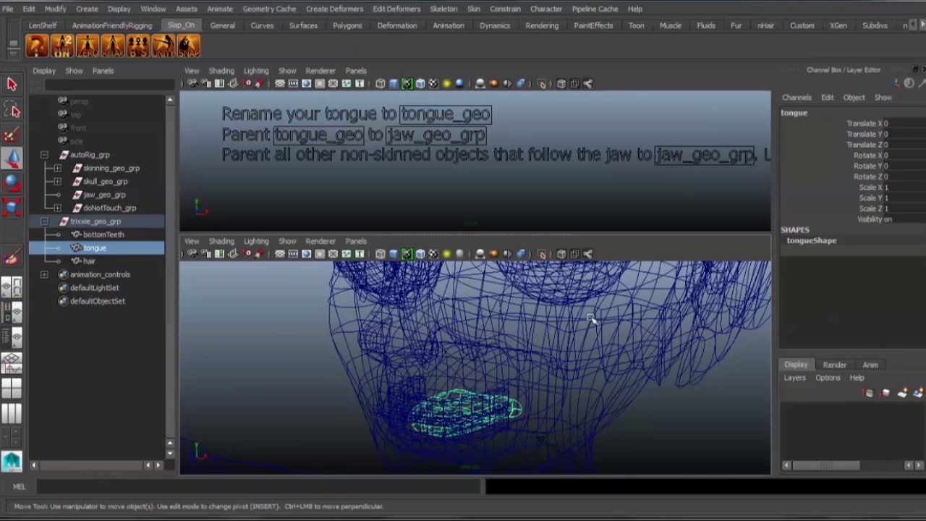
{"action": "left_click", "coordinate": [796, 113]}
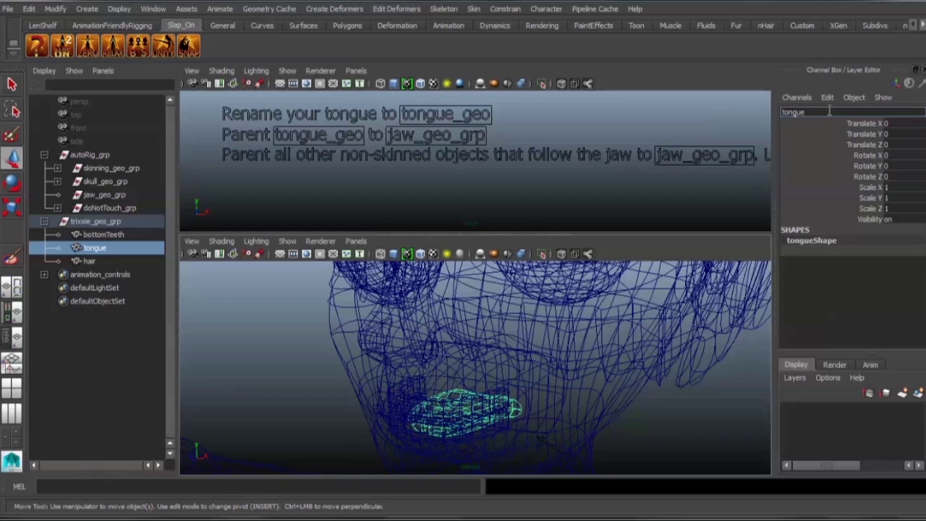
{"action": "type", "text": "_geo"}
{"action": "key", "text": "Return"}
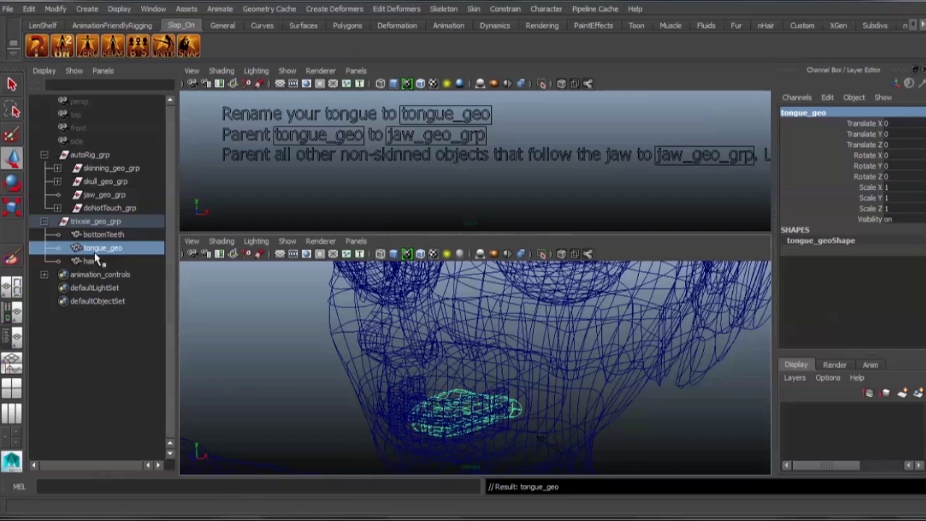
{"action": "middle_click_drag", "start_coordinate": [101, 249], "coordinate": [98, 194]}
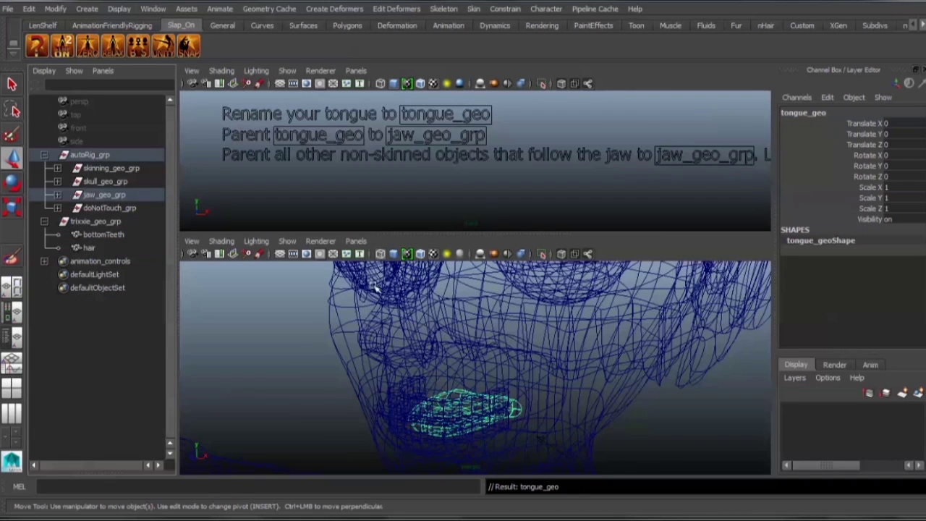
- Return to the textured shaded view and parent Trixxie's bottomTeeth mesh to jaw_geo_grp
{"action": "left_click_drag", "start_coordinate": [535, 340], "coordinate": [494, 312], "text": "alt"}
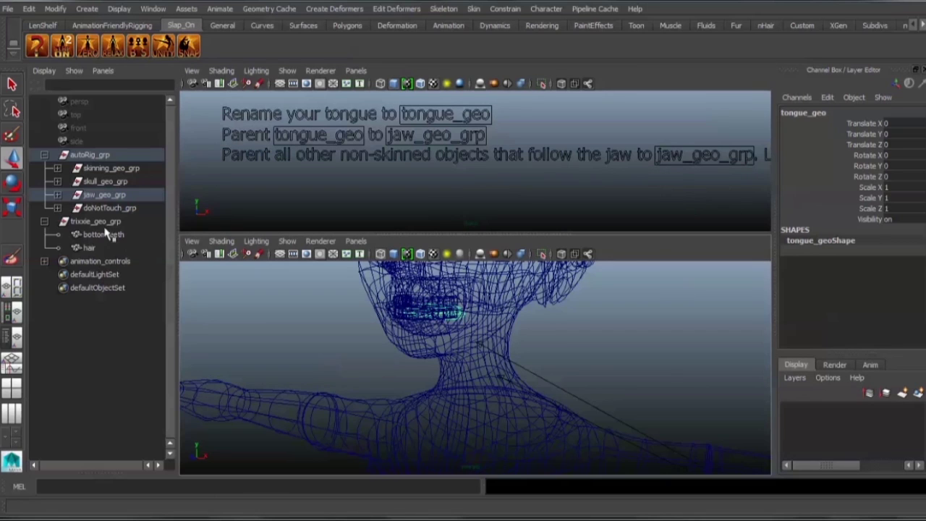
{"action": "scroll", "coordinate": [417, 367], "scroll_direction": "up", "scroll_amount": 4}
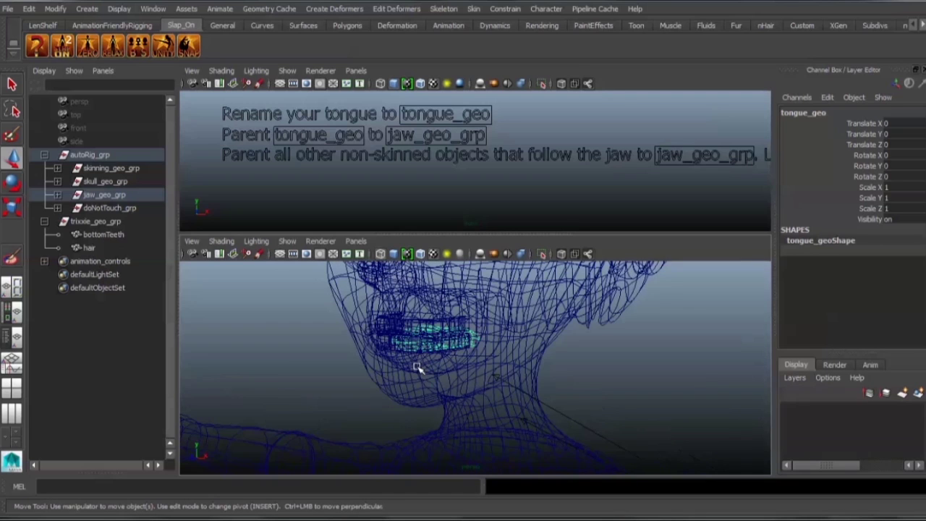
{"action": "key", "text": "5"}
{"action": "key", "text": "6"}
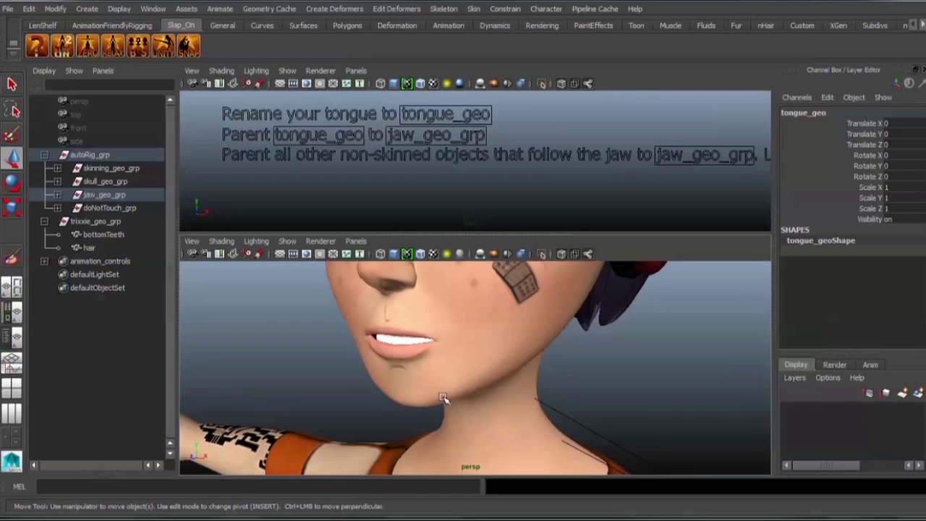
{"action": "left_click", "coordinate": [391, 340]}
{"action": "scroll", "coordinate": [398, 372], "scroll_direction": "up", "scroll_amount": 2}
{"action": "scroll", "coordinate": [405, 377], "scroll_direction": "up", "scroll_amount": 2}
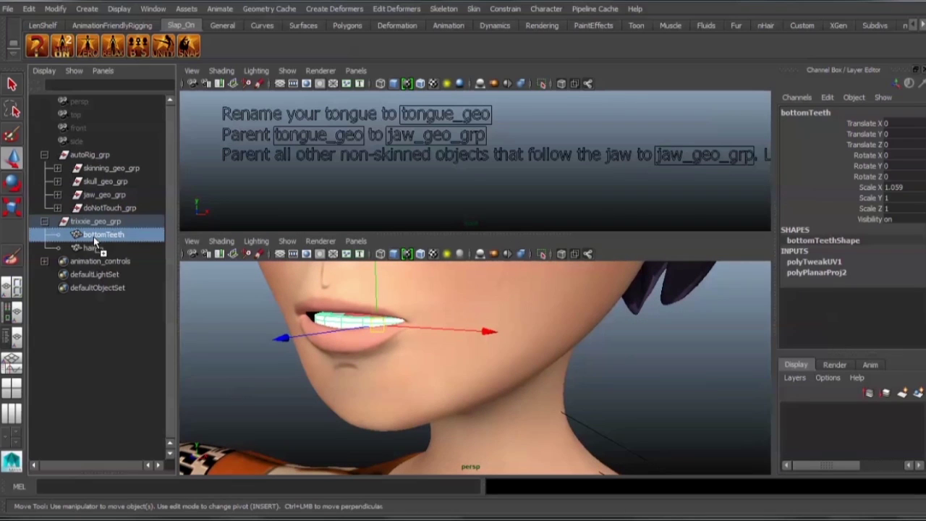
{"action": "middle_click_drag", "start_coordinate": [94, 238], "coordinate": [100, 196]}
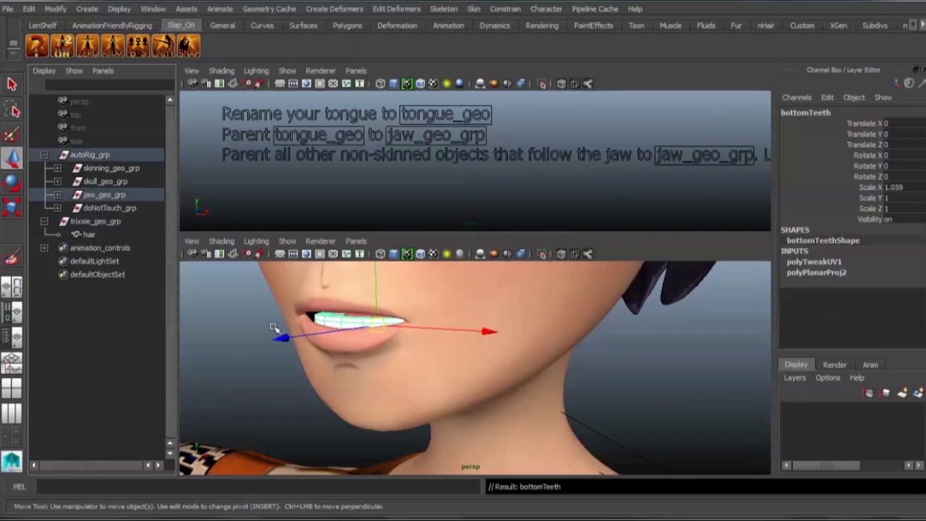
- Inspect Trixxie's hair mesh from the front and back, and parent it to skinning_geo_grp
{"action": "left_click", "coordinate": [86, 234]}
{"action": "right_click_drag", "start_coordinate": [704, 359], "coordinate": [550, 361], "text": "alt"}
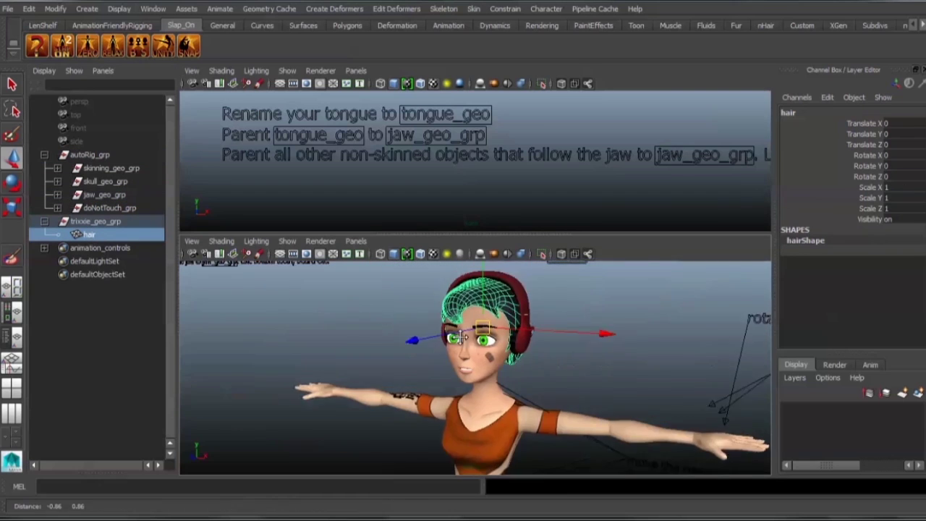
{"action": "left_click_drag", "start_coordinate": [550, 362], "coordinate": [364, 368], "text": "alt"}
{"action": "right_click_drag", "start_coordinate": [364, 367], "coordinate": [474, 392], "text": "alt"}
{"action": "middle_click_drag", "start_coordinate": [474, 392], "coordinate": [557, 381], "text": "alt"}
{"action": "left_click_drag", "start_coordinate": [557, 381], "coordinate": [643, 384], "text": "alt"}
{"action": "middle_click_drag", "start_coordinate": [518, 384], "coordinate": [475, 389], "text": "alt"}
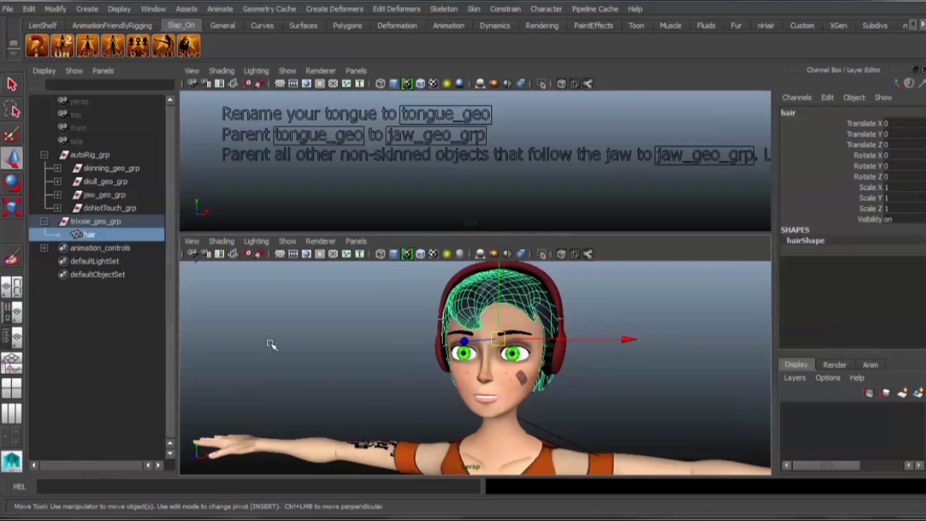
{"action": "left_click", "coordinate": [116, 185]}
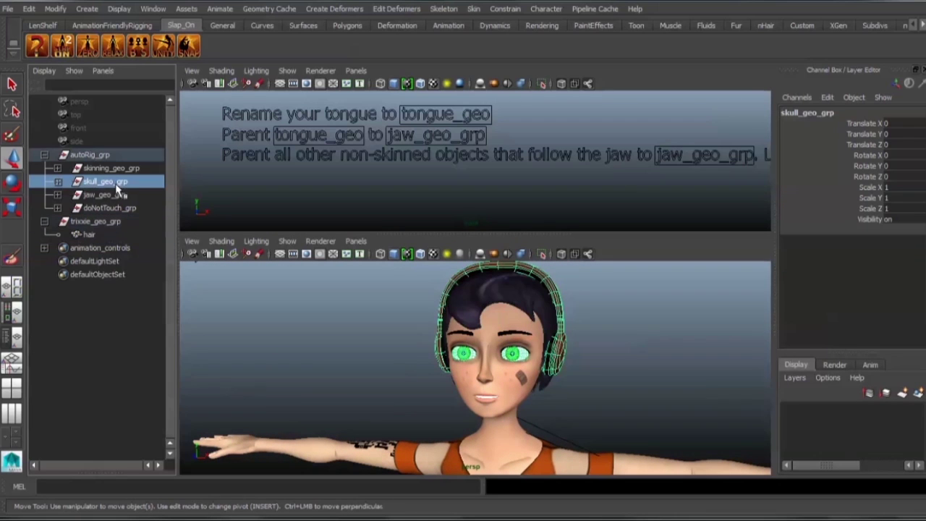
{"action": "left_click", "coordinate": [89, 234]}
{"action": "left_click_drag", "start_coordinate": [550, 354], "coordinate": [435, 382], "text": "alt"}
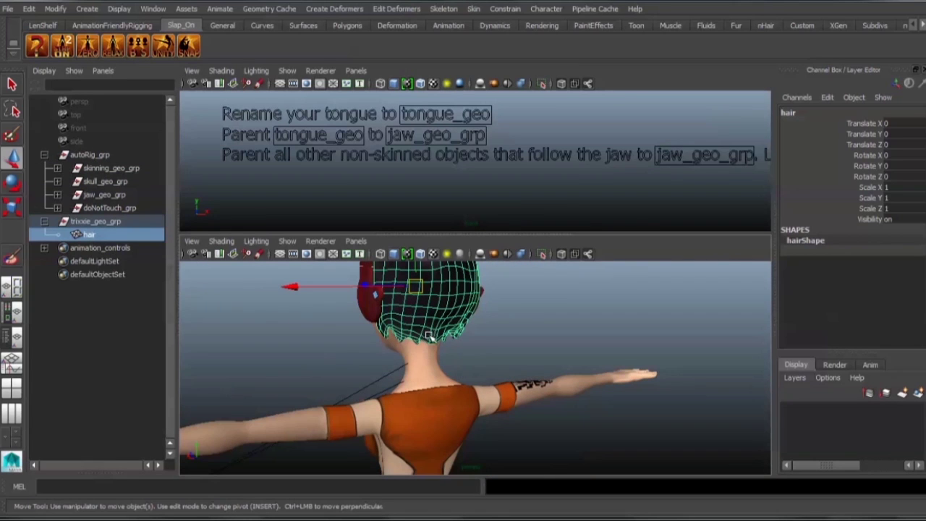
{"action": "left_click_drag", "start_coordinate": [337, 339], "coordinate": [508, 395], "text": "alt"}
{"action": "middle_click_drag", "start_coordinate": [83, 238], "coordinate": [113, 176]}
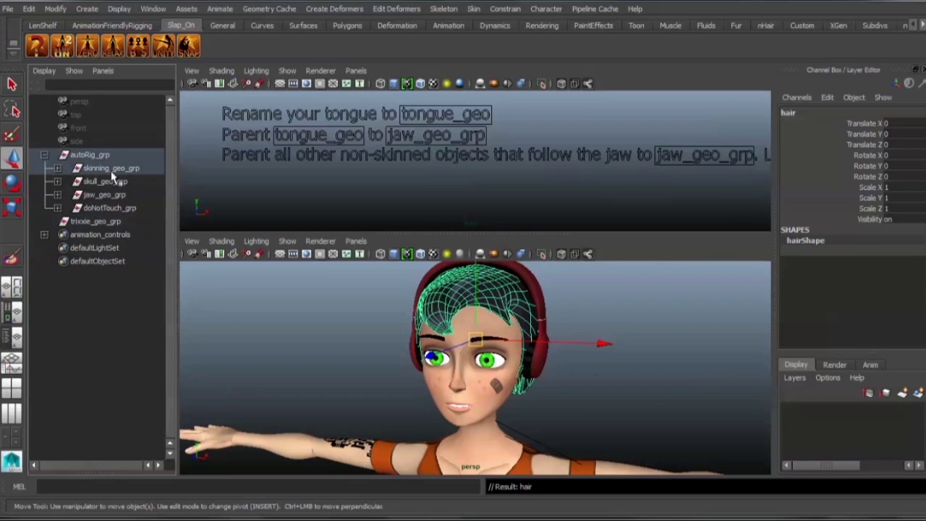
- Delete the emptied trixxie_geo_grp from the scene
{"action": "left_click", "coordinate": [75, 223]}
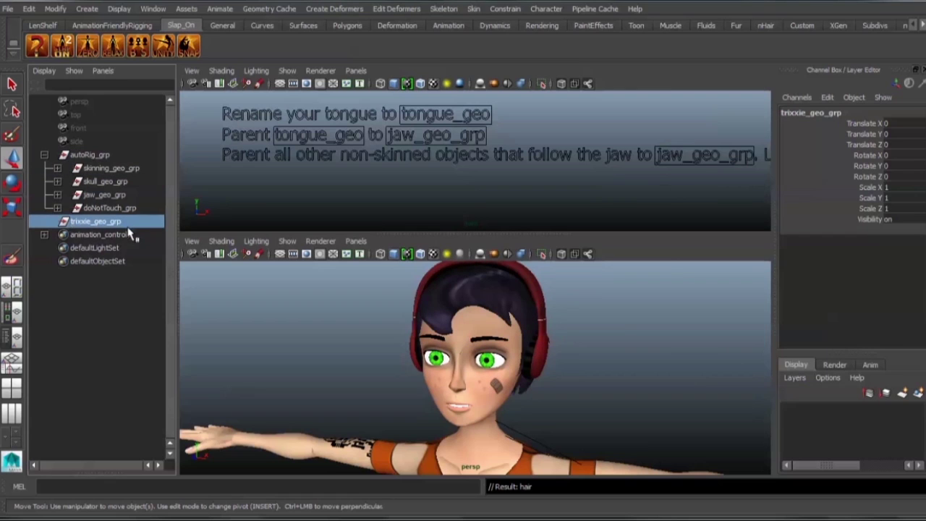
{"action": "key", "text": "Delete"}
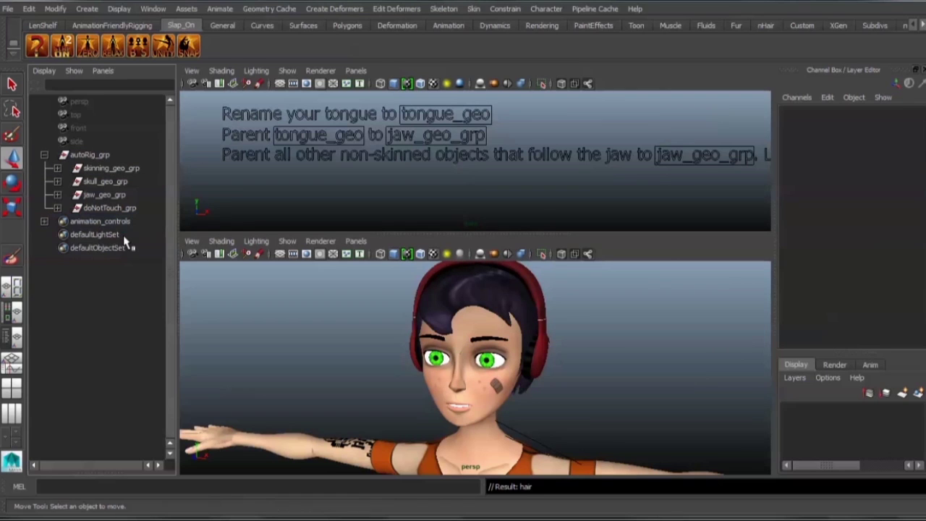
{"action": "left_click", "coordinate": [296, 308]}
- Maximize the perspective view on the whole scene and hide the in-scene instructions
{"action": "key", "text": "space"}
{"action": "key", "text": "a"}
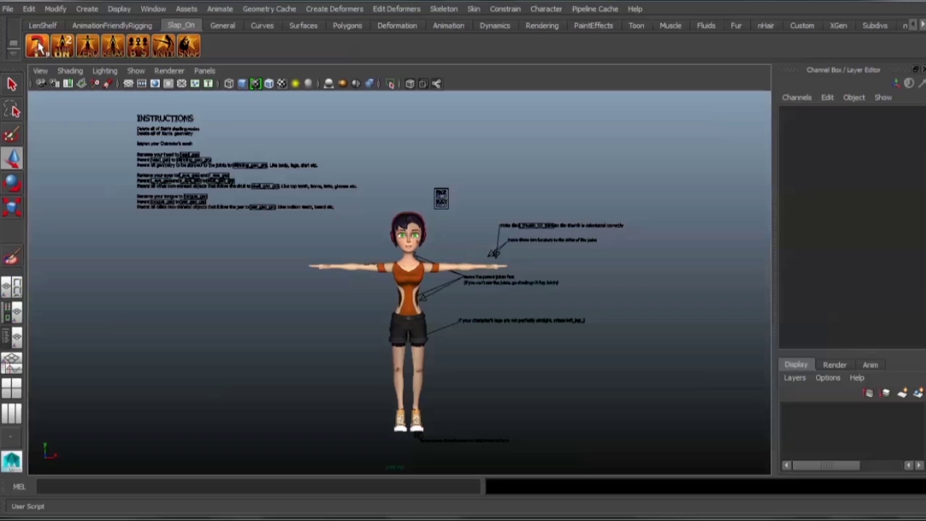
{"action": "left_click", "coordinate": [38, 46]}
- Move the BODY switch (body_on_off) above Trixxie's head to its middle position to display the body joints
{"action": "scroll", "coordinate": [583, 299], "scroll_direction": "up", "scroll_amount": 5}
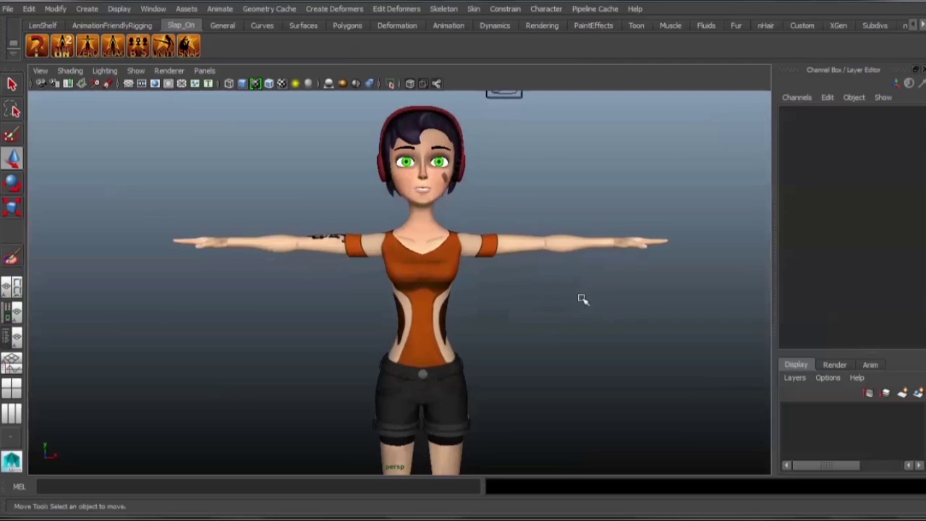
{"action": "middle_click_drag", "start_coordinate": [515, 176], "coordinate": [461, 364], "text": "alt"}
{"action": "right_click_drag", "start_coordinate": [463, 364], "coordinate": [613, 389], "text": "alt"}
{"action": "middle_click_drag", "start_coordinate": [568, 348], "coordinate": [536, 285], "text": "alt"}
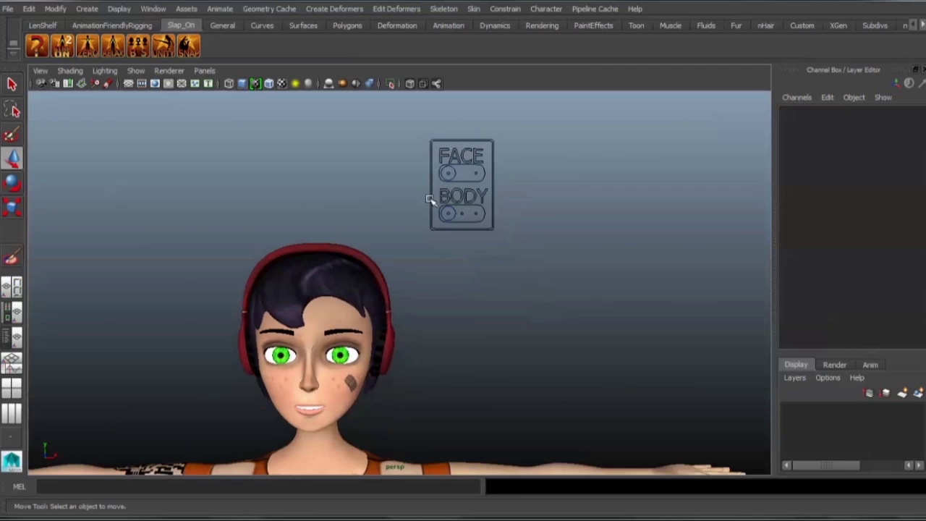
{"action": "left_click", "coordinate": [450, 214]}
{"action": "left_click_drag", "start_coordinate": [482, 214], "coordinate": [501, 214]}
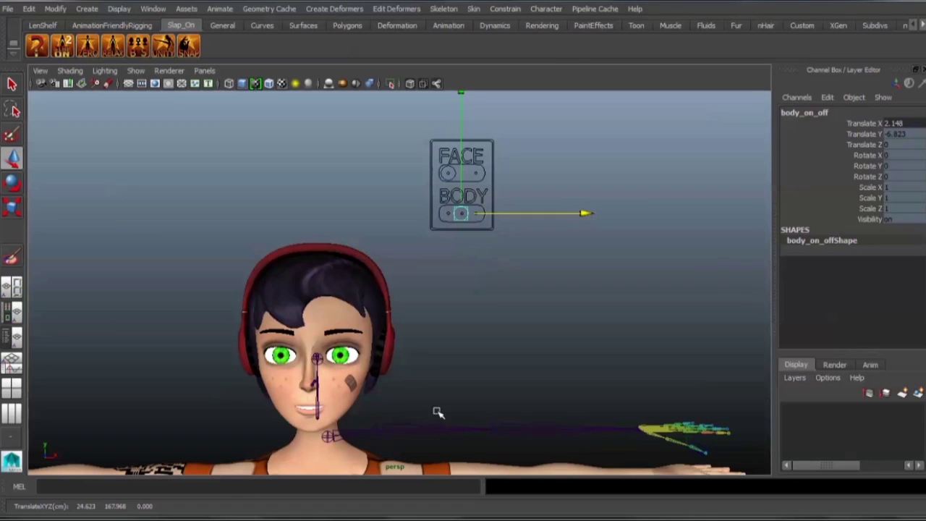
- In the side view, move left_hip_j down into the shorts at hip height, to about Y 78.5 and Z 0
{"action": "middle_click_drag", "start_coordinate": [436, 386], "coordinate": [458, 135], "text": "alt"}
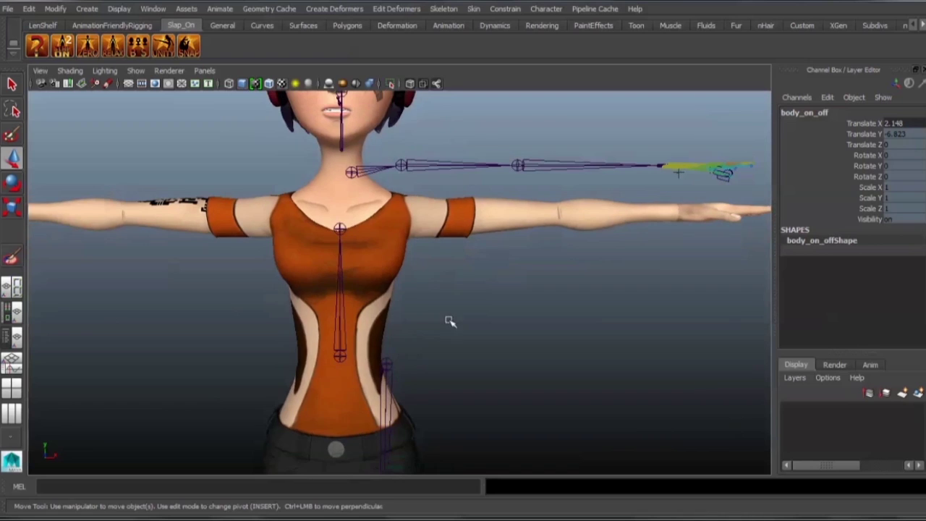
{"action": "right_click_drag", "start_coordinate": [448, 319], "coordinate": [349, 330], "text": "alt"}
{"action": "middle_click_drag", "start_coordinate": [350, 330], "coordinate": [335, 257], "text": "alt"}
{"action": "right_click_drag", "start_coordinate": [426, 314], "coordinate": [356, 318], "text": "alt"}
{"action": "left_click_drag", "start_coordinate": [356, 318], "coordinate": [401, 319], "text": "alt"}
{"action": "key", "text": "space"}
{"action": "right_click_drag", "start_coordinate": [510, 308], "coordinate": [437, 303], "text": "alt"}
{"action": "middle_click_drag", "start_coordinate": [375, 204], "coordinate": [315, 412], "text": "alt"}
{"action": "right_click_drag", "start_coordinate": [450, 334], "coordinate": [425, 327], "text": "alt"}
{"action": "left_click", "coordinate": [375, 139]}
{"action": "right_click_drag", "start_coordinate": [403, 168], "coordinate": [393, 157], "text": "alt"}
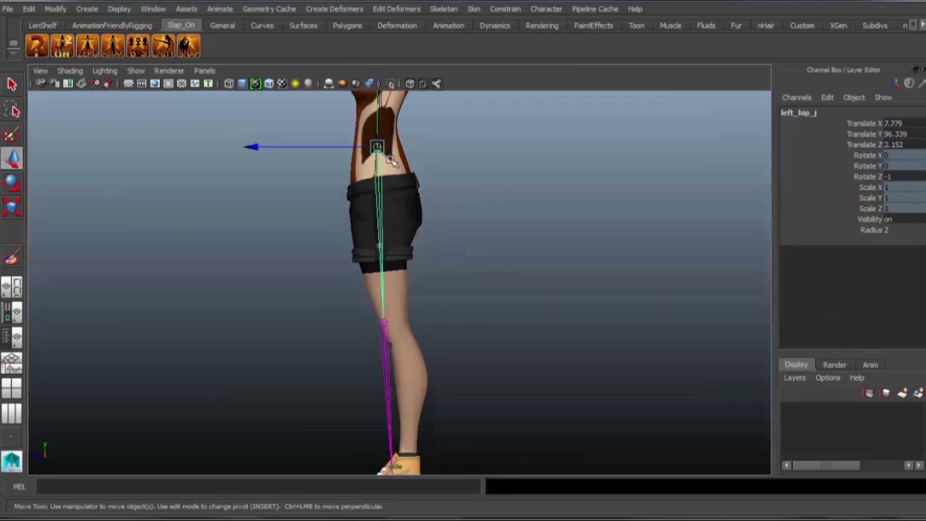
{"action": "left_click_drag", "start_coordinate": [379, 149], "coordinate": [390, 216]}
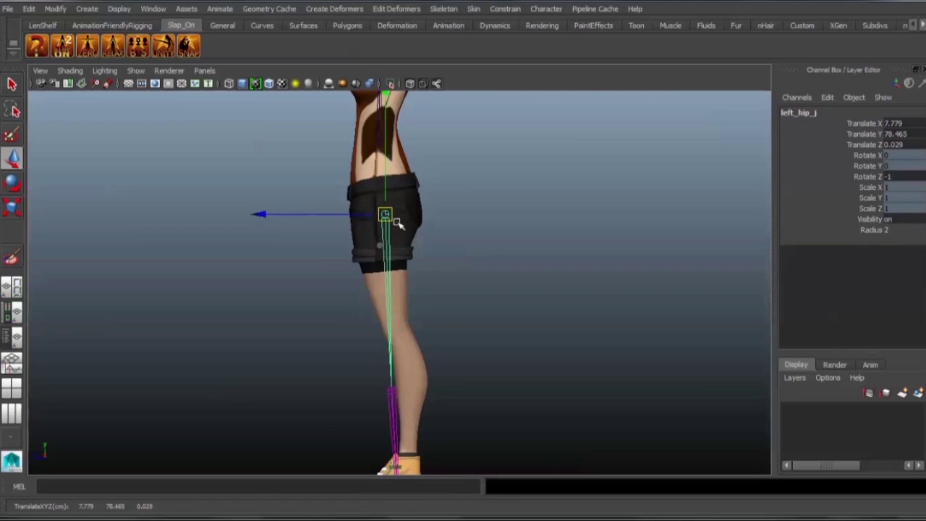
- Raise the left knee joint to Trixxie's knee and fit the left ankle joint at the top of her shoe
{"action": "middle_click_drag", "start_coordinate": [462, 388], "coordinate": [410, 285], "text": "alt"}
{"action": "left_click", "coordinate": [338, 291]}
{"action": "left_click_drag", "start_coordinate": [340, 286], "coordinate": [342, 232]}
{"action": "left_click", "coordinate": [359, 385]}
{"action": "left_click_drag", "start_coordinate": [387, 390], "coordinate": [384, 369]}
- Slide the left ball joint forward under the ball of the foot and left_toe_end_j to the shoe tip, about X 6.6
{"action": "middle_click_drag", "start_coordinate": [379, 399], "coordinate": [412, 348], "text": "alt"}
{"action": "left_click", "coordinate": [372, 353]}
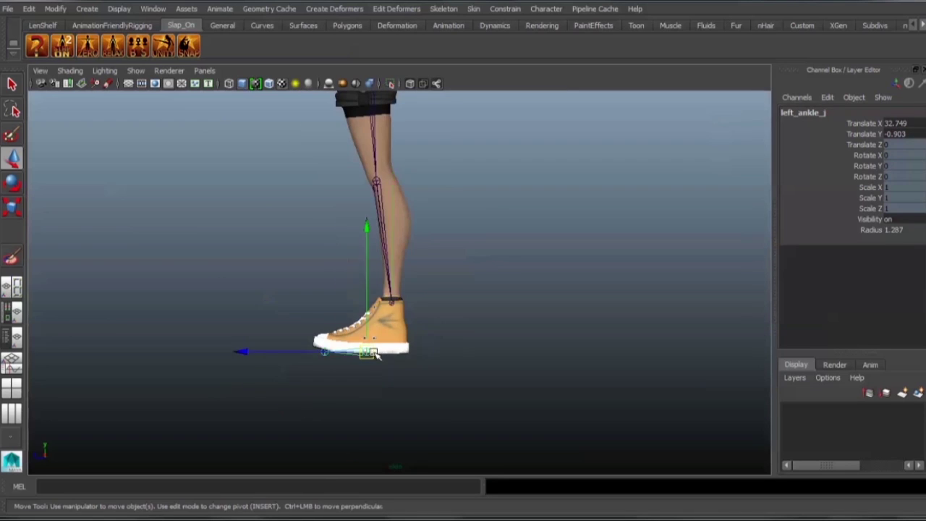
{"action": "left_click_drag", "start_coordinate": [282, 352], "coordinate": [251, 352]}
{"action": "left_click_drag", "start_coordinate": [268, 327], "coordinate": [293, 361]}
{"action": "left_click_drag", "start_coordinate": [239, 352], "coordinate": [253, 352]}
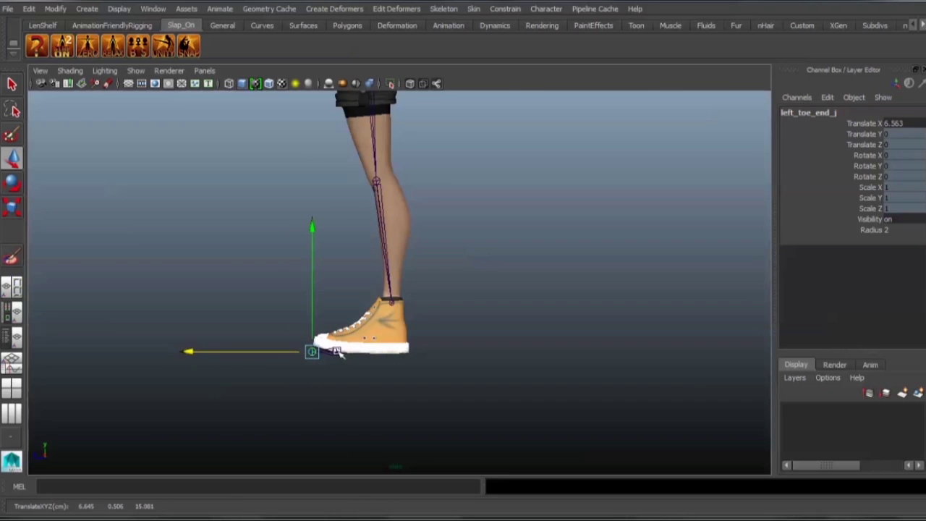
- Lower hips_j to the waistband of the shorts, at about Y 83.6 and Z 1.4
{"action": "middle_click_drag", "start_coordinate": [441, 216], "coordinate": [407, 296], "text": "alt"}
{"action": "left_click", "coordinate": [372, 177]}
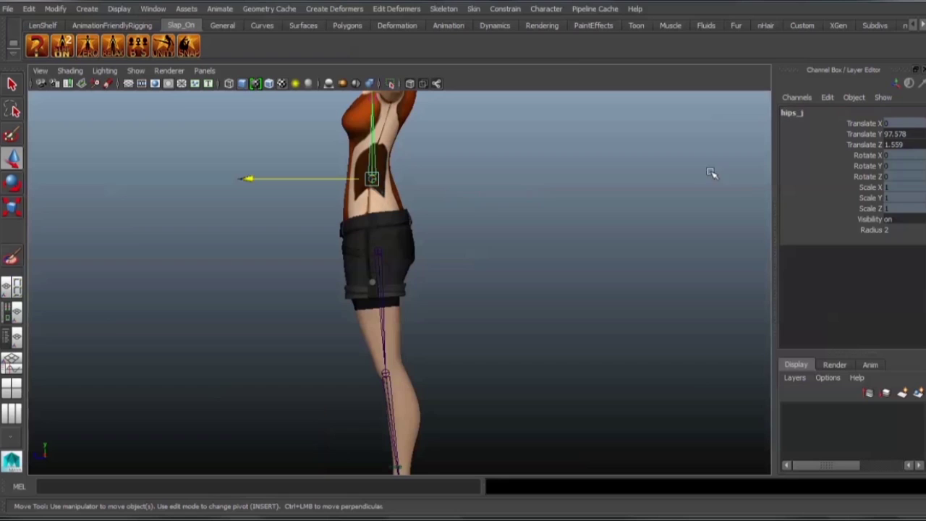
{"action": "middle_click_drag", "start_coordinate": [441, 187], "coordinate": [445, 246], "text": "alt"}
{"action": "left_click_drag", "start_coordinate": [383, 244], "coordinate": [384, 298]}
- Raise chest_j into the upper torso at chest height
{"action": "key", "text": "q"}
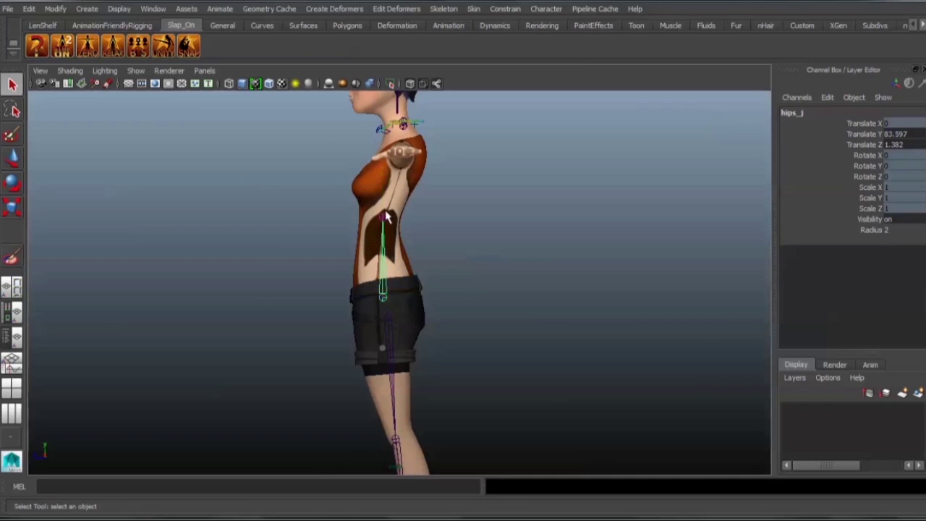
{"action": "left_click", "coordinate": [387, 217]}
{"action": "key", "text": "w"}
{"action": "left_click_drag", "start_coordinate": [384, 194], "coordinate": [389, 159]}
- In the front view, lower left_clavicle_j to the collarbone at about X 1.4, Y 121.6, and fit the left shoulder joint
{"action": "middle_click_drag", "start_coordinate": [482, 174], "coordinate": [493, 240], "text": "alt"}
{"action": "key", "text": "space"}
{"action": "left_click_drag", "start_coordinate": [494, 237], "coordinate": [498, 261]}
{"action": "middle_click_drag", "start_coordinate": [461, 304], "coordinate": [554, 364], "text": "alt"}
{"action": "key", "text": "f"}
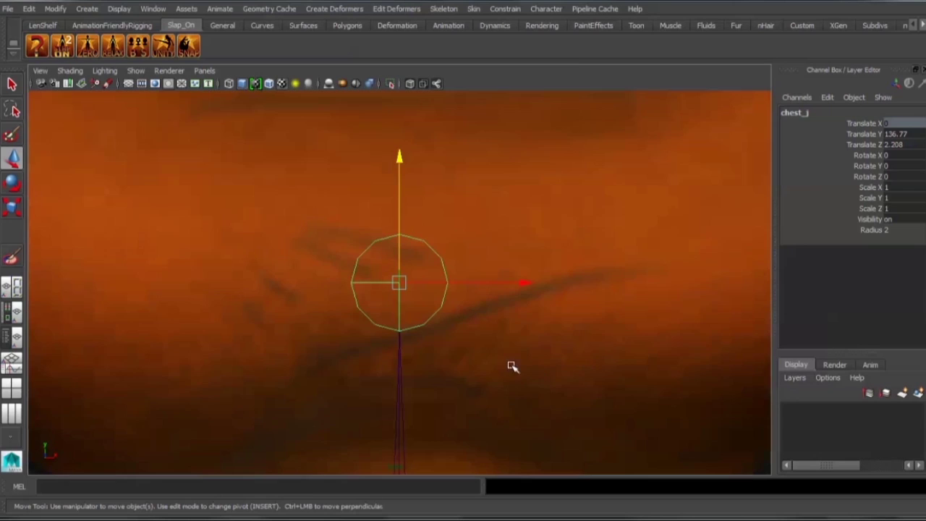
{"action": "right_click_drag", "start_coordinate": [512, 366], "coordinate": [33, 327], "text": "alt"}
{"action": "middle_click_drag", "start_coordinate": [414, 136], "coordinate": [323, 252], "text": "alt"}
{"action": "left_click", "coordinate": [324, 244]}
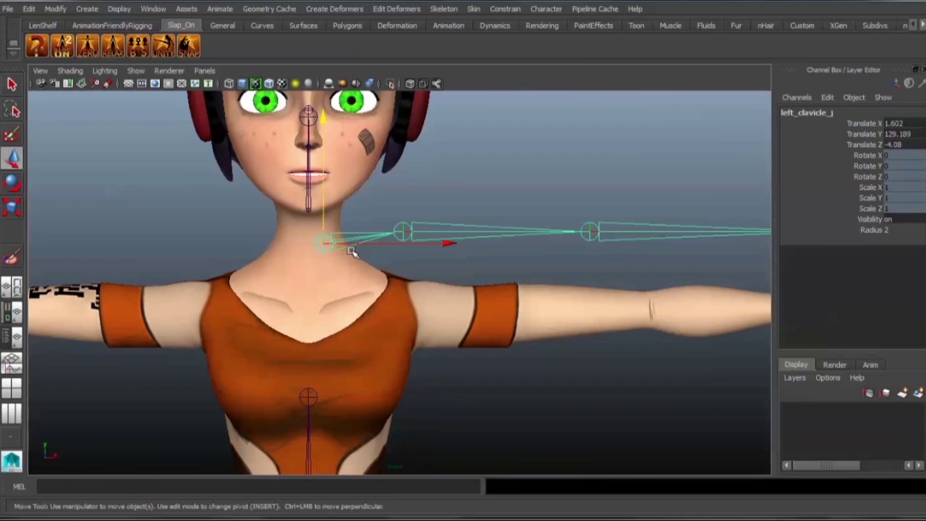
{"action": "left_click_drag", "start_coordinate": [325, 244], "coordinate": [322, 319]}
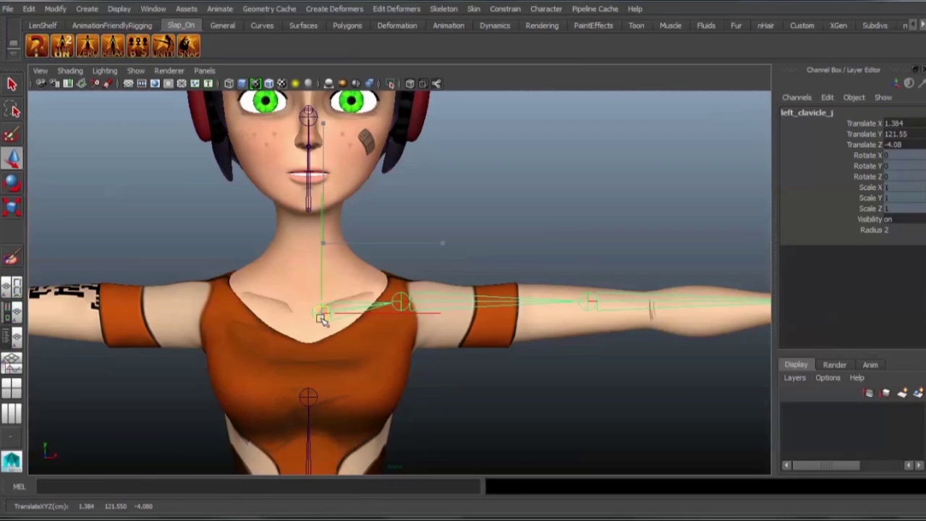
{"action": "left_click", "coordinate": [402, 303]}
{"action": "left_click_drag", "start_coordinate": [402, 303], "coordinate": [415, 310]}
- Slide left_elbow_j out to the elbow at about X 25.8 and pull the hand joint back to the wrist
{"action": "middle_click_drag", "start_coordinate": [573, 302], "coordinate": [371, 305], "text": "alt"}
{"action": "left_click", "coordinate": [402, 311]}
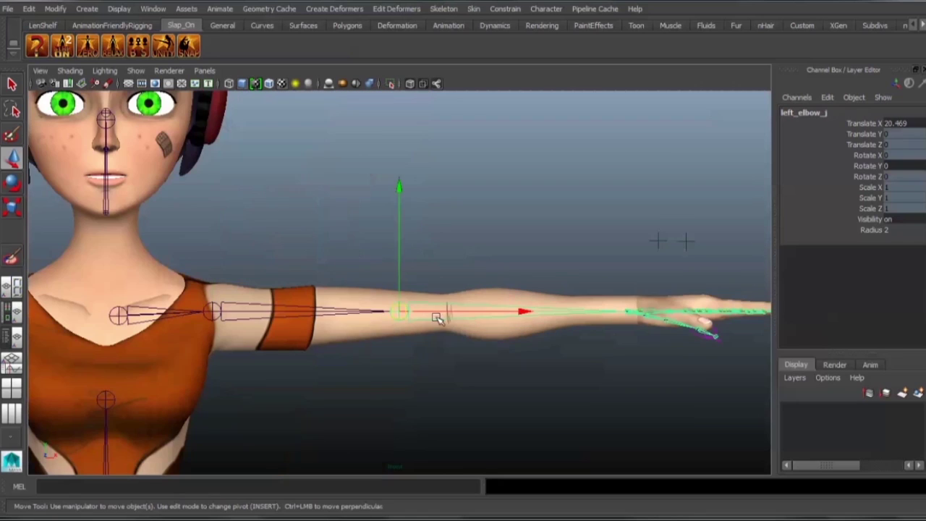
{"action": "left_click_drag", "start_coordinate": [409, 310], "coordinate": [446, 312]}
{"action": "middle_click_drag", "start_coordinate": [578, 297], "coordinate": [408, 297], "text": "alt"}
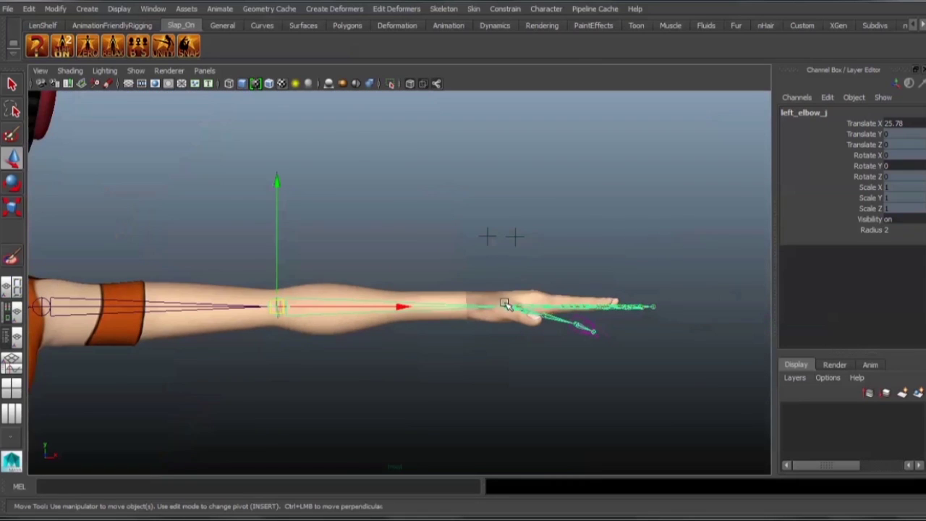
{"action": "left_click", "coordinate": [501, 310]}
{"action": "left_click_drag", "start_coordinate": [500, 310], "coordinate": [469, 310]}
- In the top view, center l_hand_joint on the wrist at about X 20.6, Z 0.6
{"action": "key", "text": "space"}
{"action": "left_click_drag", "start_coordinate": [487, 327], "coordinate": [456, 333]}
{"action": "right_click_drag", "start_coordinate": [577, 352], "coordinate": [196, 323], "text": "alt"}
{"action": "middle_click_drag", "start_coordinate": [484, 294], "coordinate": [129, 338], "text": "alt"}
{"action": "middle_click_drag", "start_coordinate": [590, 287], "coordinate": [44, 316], "text": "alt"}
{"action": "middle_click_drag", "start_coordinate": [436, 287], "coordinate": [508, 267], "text": "alt"}
{"action": "left_click_drag", "start_coordinate": [437, 276], "coordinate": [433, 283]}
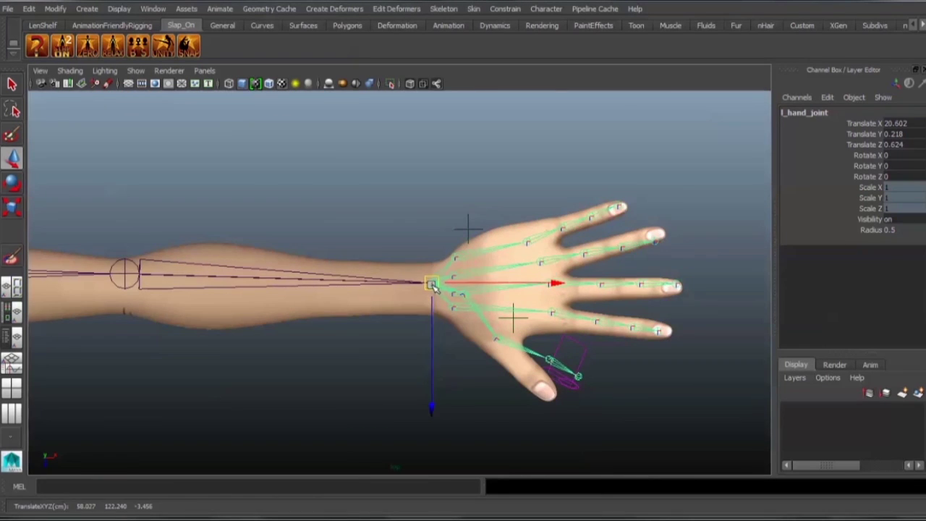
- Fit the left pinky's base joint inside the palm and move l_pinky_02_joint onto the pinky knuckle
{"action": "right_click_drag", "start_coordinate": [445, 292], "coordinate": [646, 391], "text": "alt"}
{"action": "middle_click_drag", "start_coordinate": [534, 252], "coordinate": [332, 297], "text": "alt"}
{"action": "left_click", "coordinate": [286, 287]}
{"action": "left_click_drag", "start_coordinate": [290, 287], "coordinate": [309, 283]}
{"action": "left_click", "coordinate": [425, 260]}
{"action": "middle_click_drag", "start_coordinate": [427, 261], "coordinate": [343, 302], "text": "alt"}
{"action": "right_click_drag", "start_coordinate": [343, 301], "coordinate": [360, 313], "text": "alt"}
{"action": "left_click_drag", "start_coordinate": [341, 300], "coordinate": [354, 290]}
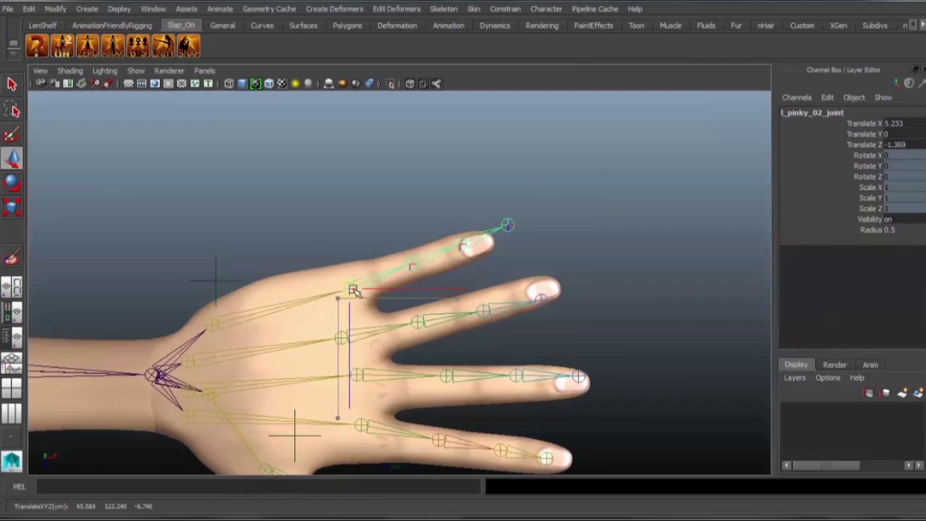
- Align l_pinky_03_joint, l_pinky_04_joint and the pinky end joint along the pinky up to its tip
{"action": "left_click", "coordinate": [411, 262]}
{"action": "left_click_drag", "start_coordinate": [412, 262], "coordinate": [414, 262]}
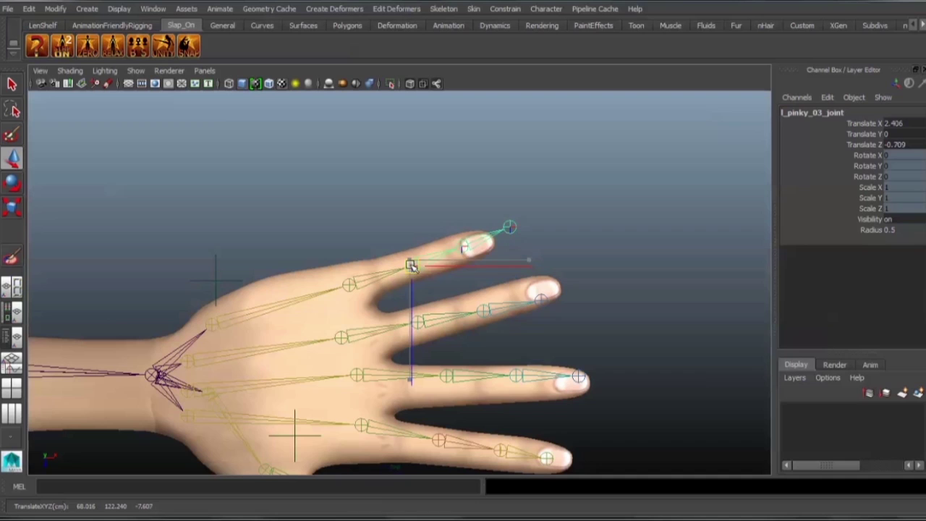
{"action": "left_click", "coordinate": [467, 243]}
{"action": "left_click_drag", "start_coordinate": [469, 243], "coordinate": [455, 253]}
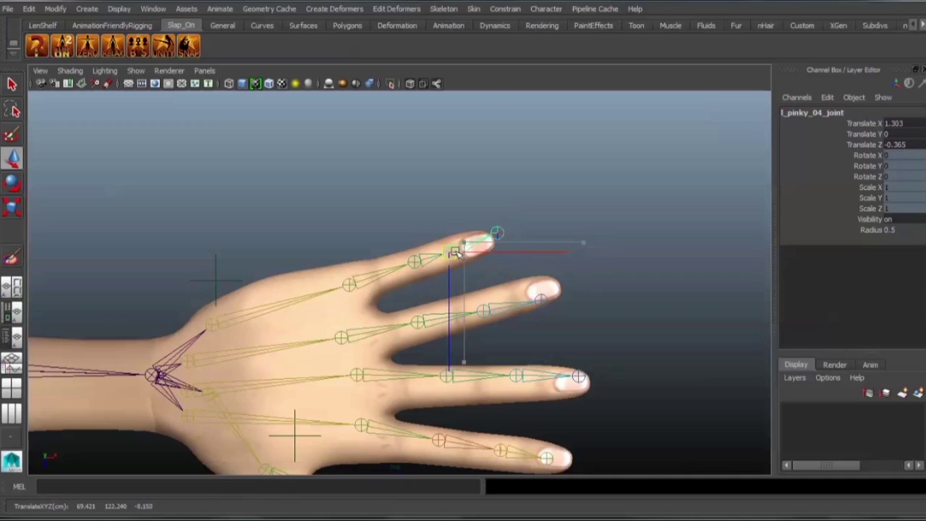
{"action": "left_click", "coordinate": [499, 231]}
{"action": "left_click_drag", "start_coordinate": [499, 230], "coordinate": [499, 234]}
- Align the left ring finger joints, from l_ring_02_joint at the knuckle to l_ring_end_joint at the fingertip
{"action": "left_click", "coordinate": [341, 338]}
{"action": "left_click_drag", "start_coordinate": [340, 338], "coordinate": [358, 340]}
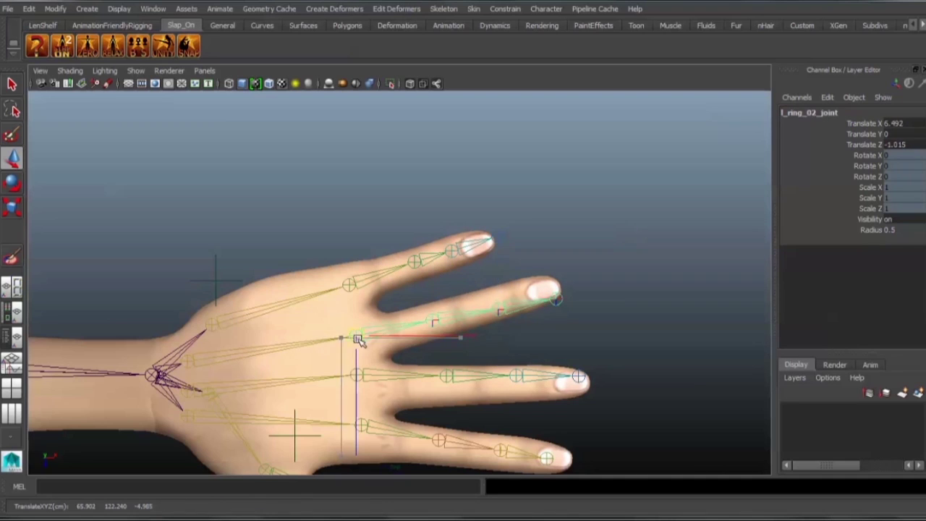
{"action": "left_click", "coordinate": [442, 319]}
{"action": "left_click_drag", "start_coordinate": [442, 319], "coordinate": [452, 317]}
{"action": "left_click", "coordinate": [516, 301]}
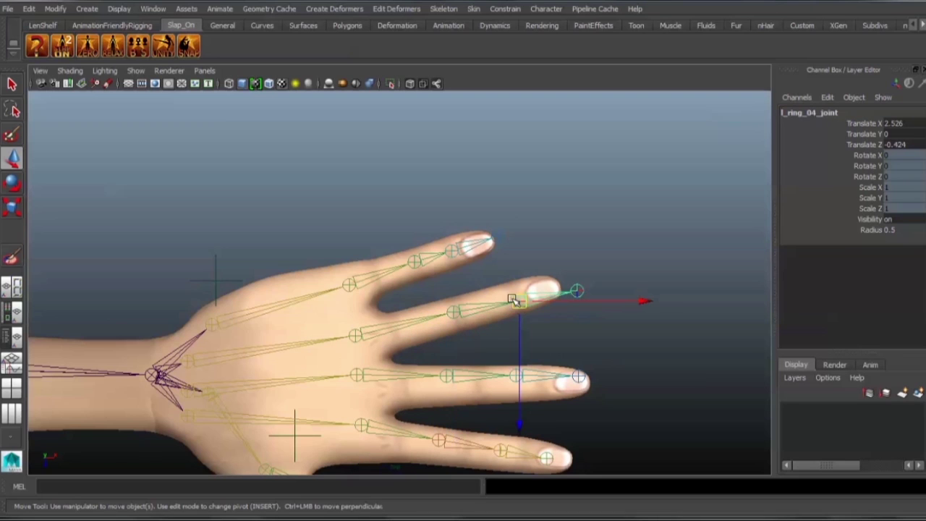
{"action": "left_click", "coordinate": [576, 290]}
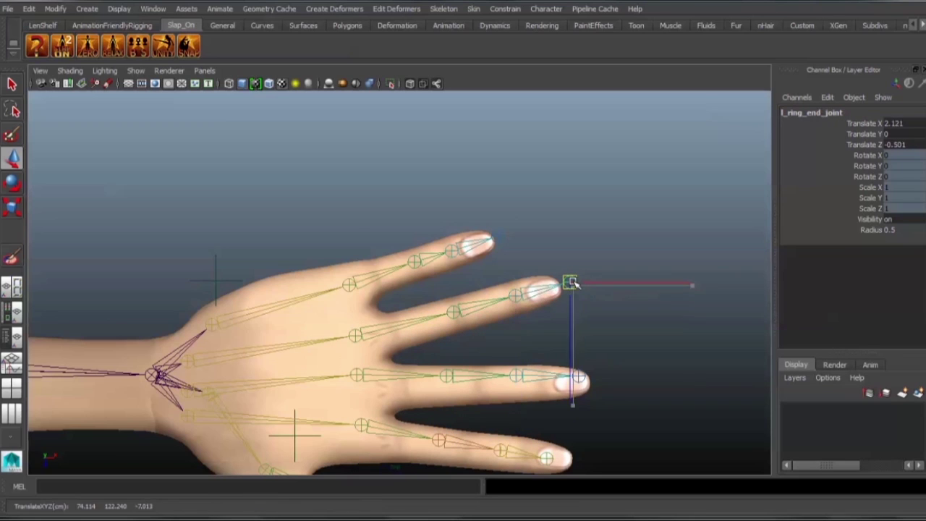
- Move l_middle_02_joint onto the middle finger's knuckle, at about X 7.3 and Z -0.3
{"action": "middle_click_drag", "start_coordinate": [473, 335], "coordinate": [500, 262], "text": "alt"}
{"action": "left_click", "coordinate": [384, 303]}
{"action": "left_click_drag", "start_coordinate": [383, 303], "coordinate": [395, 312]}
{"action": "middle_click_drag", "start_coordinate": [452, 370], "coordinate": [450, 286], "text": "alt"}
{"action": "left_click_drag", "start_coordinate": [396, 229], "coordinate": [409, 230]}
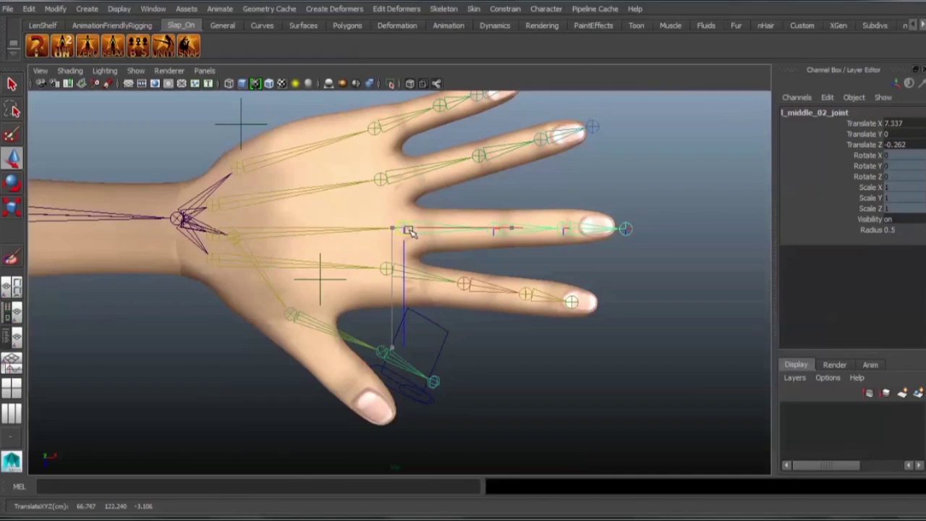
- Align l_index_02_joint, l_index_03_joint and l_index_04_joint with the knuckle and bends of the index finger
{"action": "left_click", "coordinate": [435, 278]}
{"action": "left_click_drag", "start_coordinate": [393, 270], "coordinate": [410, 280]}
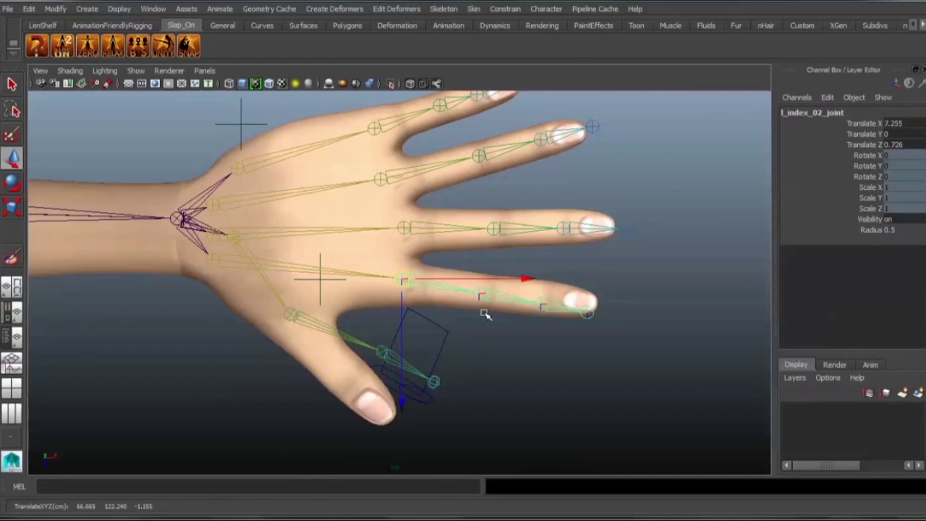
{"action": "left_click", "coordinate": [494, 297]}
{"action": "left_click_drag", "start_coordinate": [476, 296], "coordinate": [487, 294]}
{"action": "left_click", "coordinate": [556, 301]}
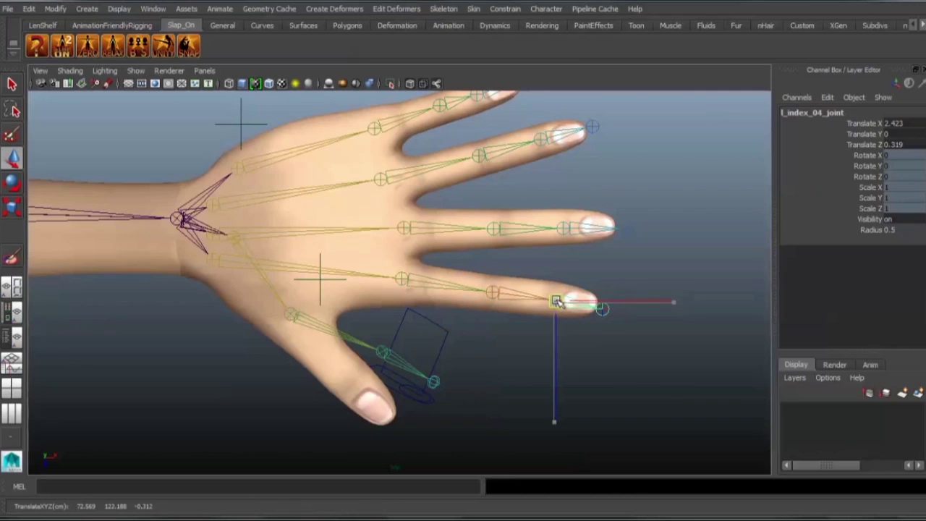
- Move l_thumb_02_joint toward the base of the thumb in the top view
{"action": "middle_click_drag", "start_coordinate": [501, 340], "coordinate": [607, 324], "text": "alt"}
{"action": "left_click", "coordinate": [343, 223]}
{"action": "left_click_drag", "start_coordinate": [345, 222], "coordinate": [335, 240]}
- In the perspective view, move l_thumb_03_joint inside the thumb, to about X 2.9, Y -0.5, Z 0.1
{"action": "key", "text": "space"}
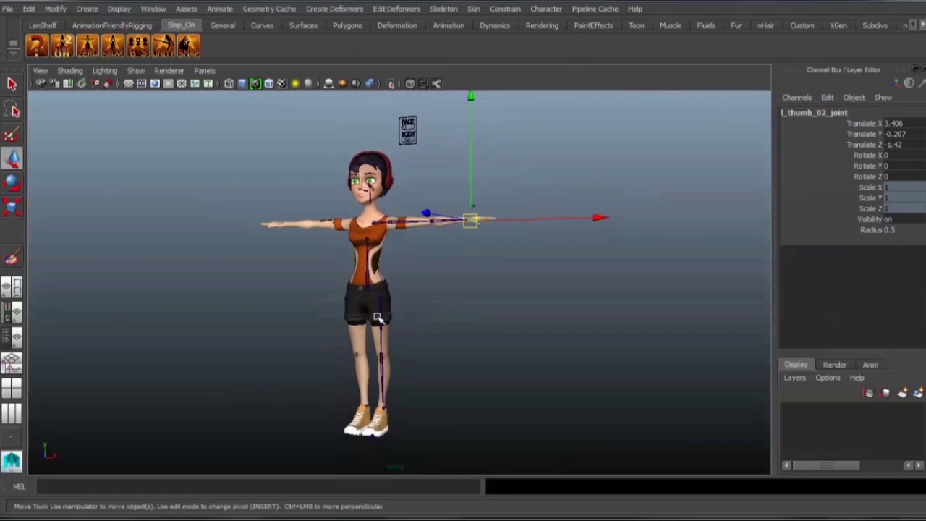
{"action": "key", "text": "f"}
{"action": "right_click_drag", "start_coordinate": [439, 276], "coordinate": [432, 277], "text": "alt"}
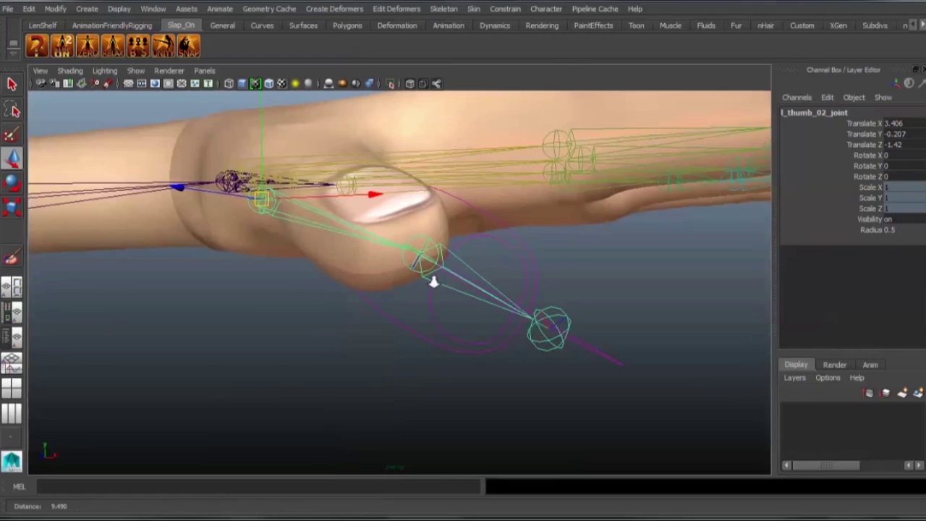
{"action": "left_click_drag", "start_coordinate": [432, 282], "coordinate": [342, 281], "text": "alt"}
{"action": "left_click_drag", "start_coordinate": [346, 211], "coordinate": [467, 288]}
{"action": "left_click", "coordinate": [465, 269]}
{"action": "left_click_drag", "start_coordinate": [432, 260], "coordinate": [388, 248]}
- Rotate l_thumb_03_joint to match the thumb's direction and nail, about X -38.5, Y -2.7, Z -21.6
{"action": "left_click_drag", "start_coordinate": [389, 249], "coordinate": [329, 266], "text": "alt"}
{"action": "key", "text": "e"}
{"action": "left_click_drag", "start_coordinate": [345, 232], "coordinate": [429, 154]}
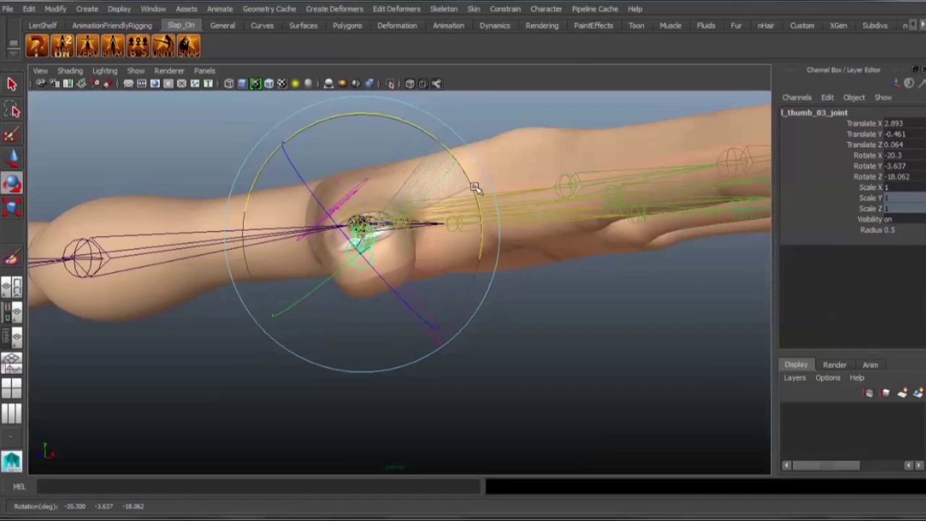
{"action": "left_click_drag", "start_coordinate": [497, 229], "coordinate": [284, 306]}
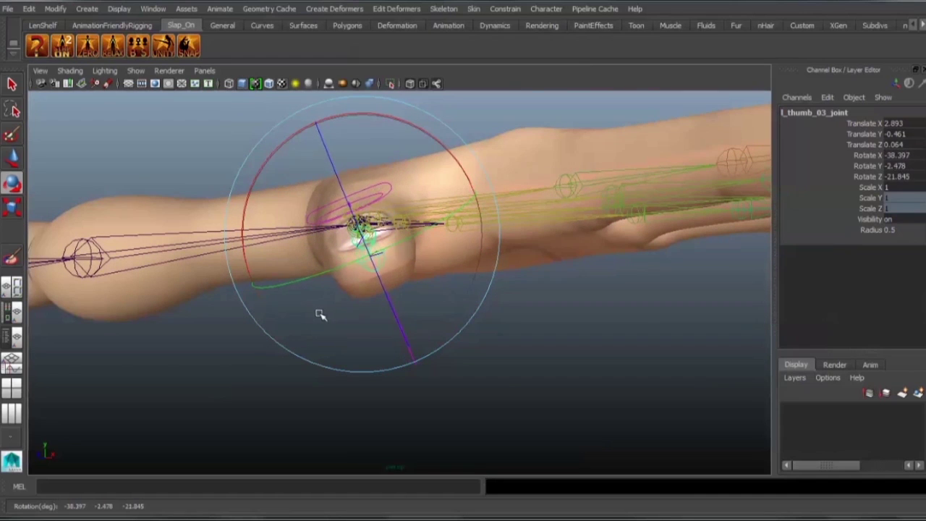
{"action": "mouse_move", "coordinate": [423, 216]}
{"action": "left_mouse_down", "text": "alt"}
{"action": "mouse_move", "coordinate": [384, 206]}
{"action": "mouse_move", "coordinate": [407, 217]}
{"action": "left_mouse_up", "text": "alt"}
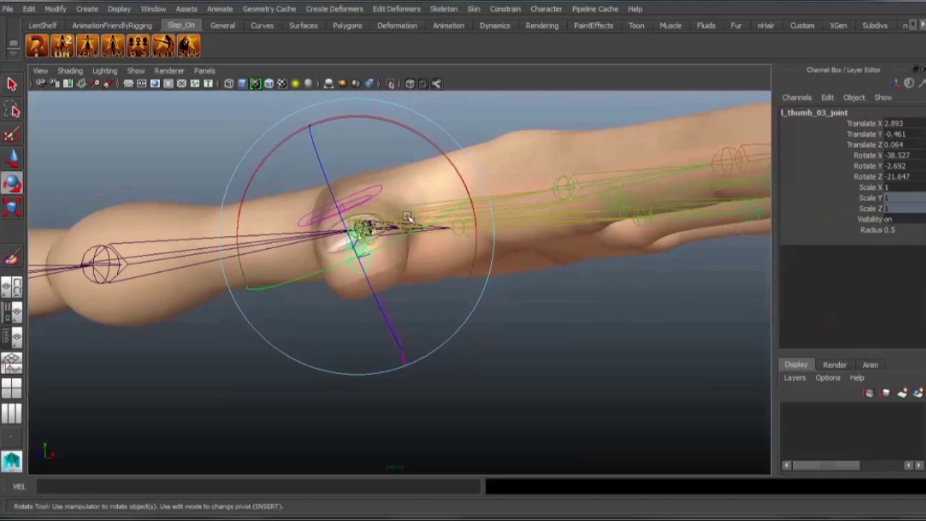
{"action": "left_click_drag", "start_coordinate": [421, 261], "coordinate": [346, 323], "text": "alt"}
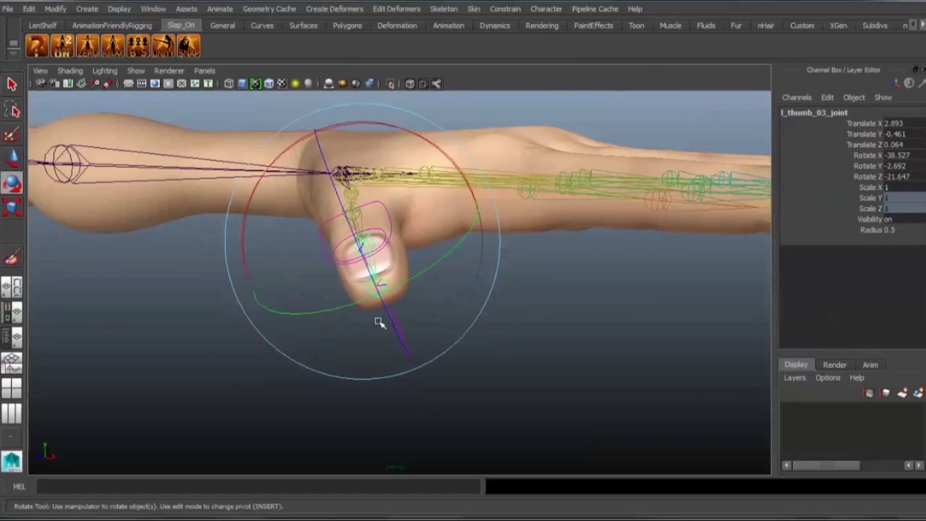
- Lower neck_j to the base of Trixxie's neck, at about Y 123.9
{"action": "right_click_drag", "start_coordinate": [638, 358], "coordinate": [326, 311], "text": "alt"}
{"action": "middle_click_drag", "start_coordinate": [325, 311], "coordinate": [403, 348], "text": "alt"}
{"action": "key", "text": "q"}
{"action": "left_click_drag", "start_coordinate": [506, 269], "coordinate": [422, 294], "text": "alt"}
{"action": "middle_click_drag", "start_coordinate": [422, 294], "coordinate": [579, 365], "text": "alt"}
{"action": "right_click_drag", "start_coordinate": [579, 366], "coordinate": [279, 232], "text": "alt"}
{"action": "middle_click_drag", "start_coordinate": [279, 232], "coordinate": [320, 299], "text": "alt"}
{"action": "left_click", "coordinate": [301, 254]}
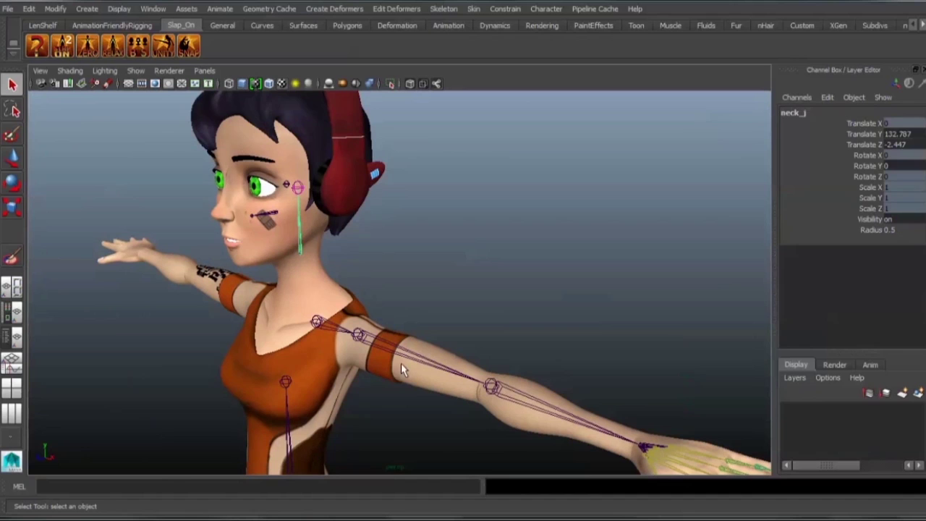
{"action": "mouse_move", "coordinate": [466, 301]}
{"action": "left_mouse_down", "text": "alt"}
{"action": "mouse_move", "coordinate": [517, 310]}
{"action": "mouse_move", "coordinate": [449, 339]}
{"action": "mouse_move", "coordinate": [469, 289]}
{"action": "left_mouse_up", "text": "alt"}
{"action": "key", "text": "w"}
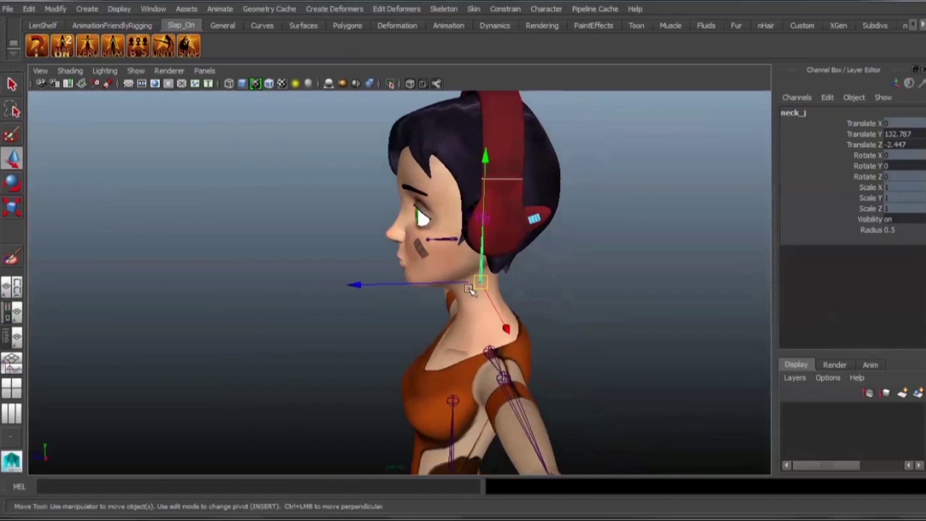
{"action": "left_click_drag", "start_coordinate": [478, 159], "coordinate": [488, 186]}
{"action": "left_click_drag", "start_coordinate": [491, 220], "coordinate": [489, 216]}
- Raise head_j from the top of the neck into the head, to about Y 164.5
{"action": "left_click_drag", "start_coordinate": [489, 216], "coordinate": [550, 340], "text": "alt"}
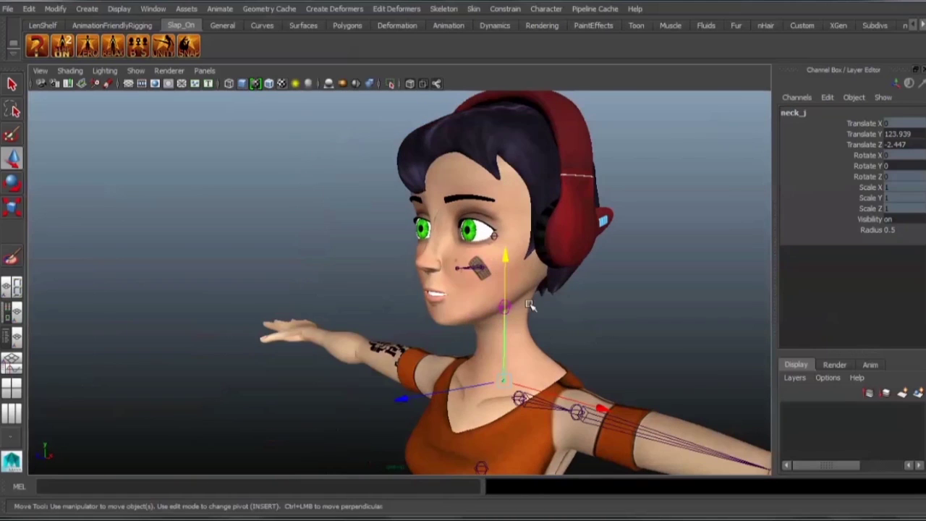
{"action": "key", "text": "q"}
{"action": "left_click", "coordinate": [506, 307]}
{"action": "key", "text": "w"}
{"action": "left_click_drag", "start_coordinate": [506, 219], "coordinate": [508, 169]}
{"action": "left_click_drag", "start_coordinate": [615, 253], "coordinate": [590, 265], "text": "alt"}
- In the side view, refine the neck joint and shift head_j to about Y 163.7, Z -0.8 at the skull base
{"action": "key", "text": "space"}
{"action": "middle_click_drag", "start_coordinate": [508, 243], "coordinate": [522, 368], "text": "alt"}
{"action": "right_click_drag", "start_coordinate": [523, 367], "coordinate": [458, 334], "text": "alt"}
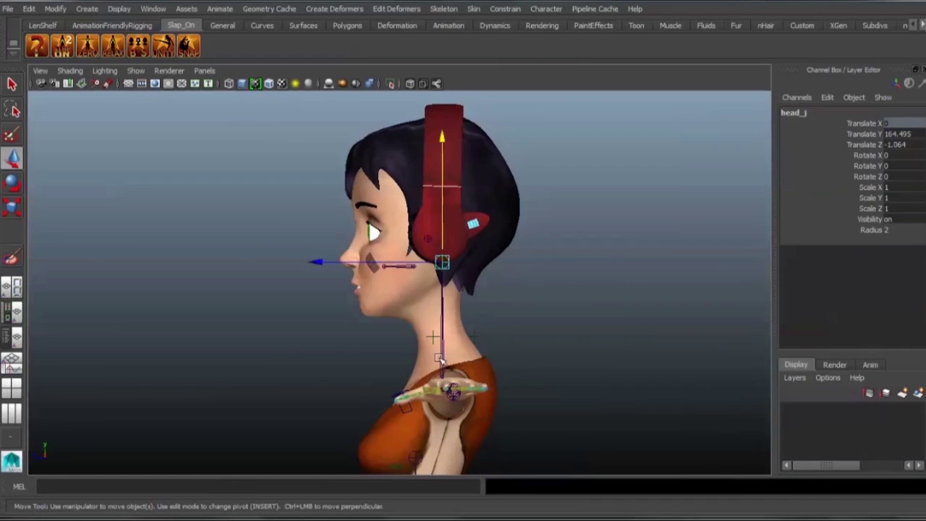
{"action": "left_click", "coordinate": [440, 360]}
{"action": "left_click", "coordinate": [441, 264]}
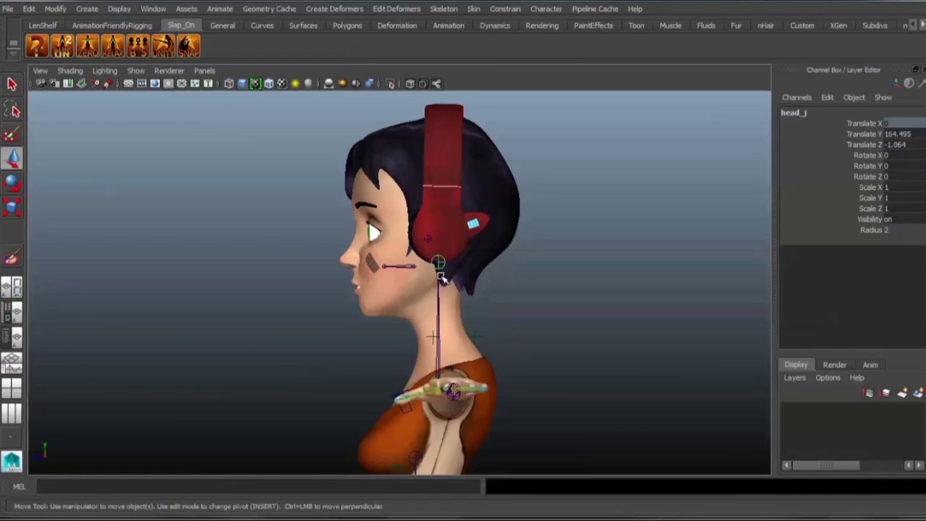
- Show the head in wireframe and move tongue_base_j to the back of the tongue, at about Y 136.4, Z 3.7
{"action": "key", "text": "q"}
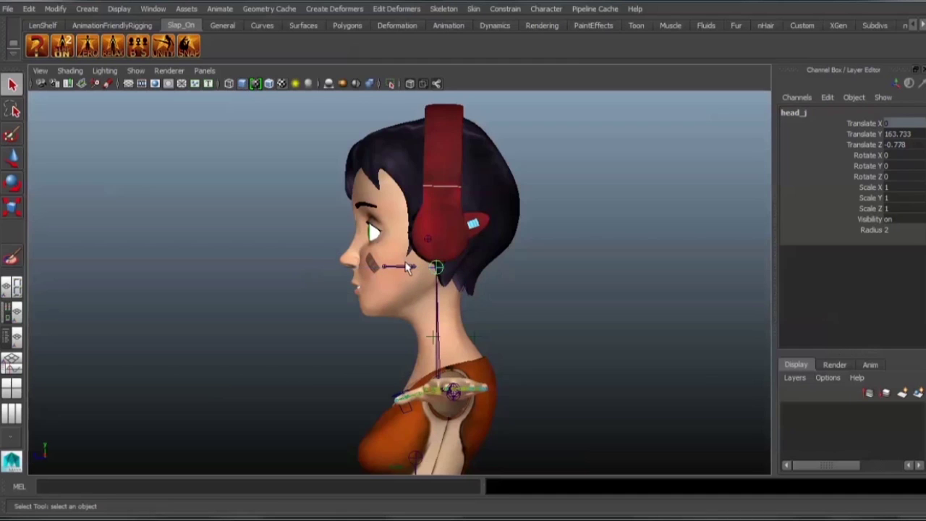
{"action": "left_click", "coordinate": [409, 266]}
{"action": "middle_click_drag", "start_coordinate": [416, 312], "coordinate": [453, 384], "text": "alt"}
{"action": "right_click_drag", "start_coordinate": [454, 384], "coordinate": [568, 330], "text": "alt"}
{"action": "middle_click_drag", "start_coordinate": [568, 330], "coordinate": [503, 131], "text": "alt"}
{"action": "right_click_drag", "start_coordinate": [554, 226], "coordinate": [561, 338], "text": "alt"}
{"action": "key", "text": "4"}
{"action": "key", "text": "w"}
{"action": "left_click_drag", "start_coordinate": [512, 177], "coordinate": [462, 282]}
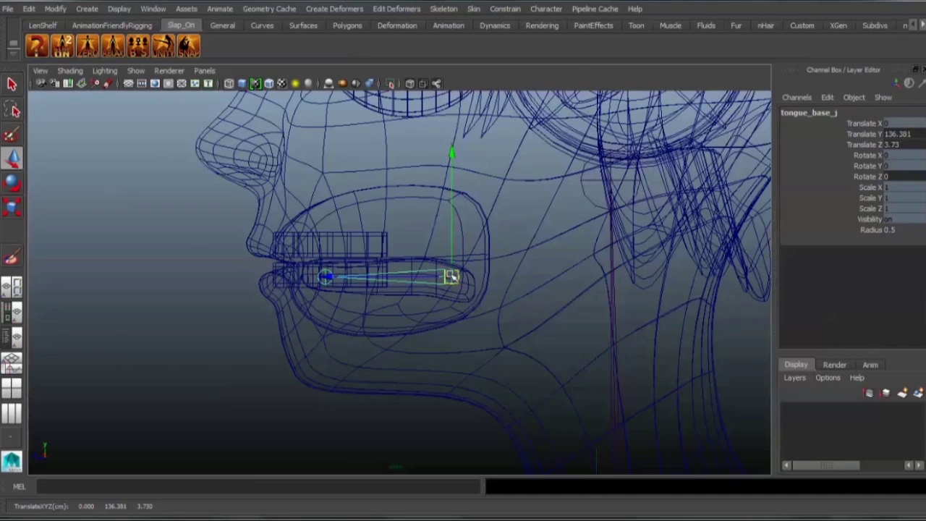
- Move tongue_tip_j toward the front of the tongue and place jaw_j at the jaw hinge, at about Y 139.5, Z 0.7
{"action": "left_click", "coordinate": [325, 276]}
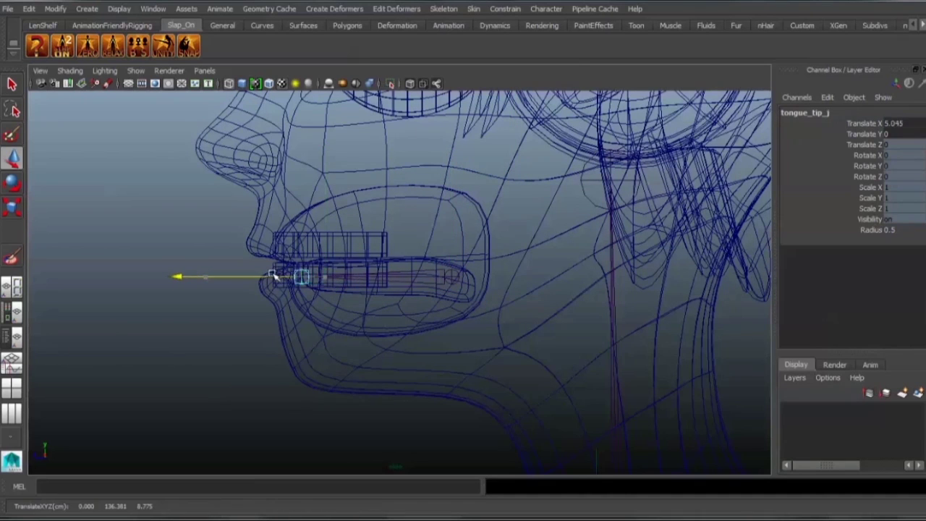
{"action": "left_click", "coordinate": [438, 278]}
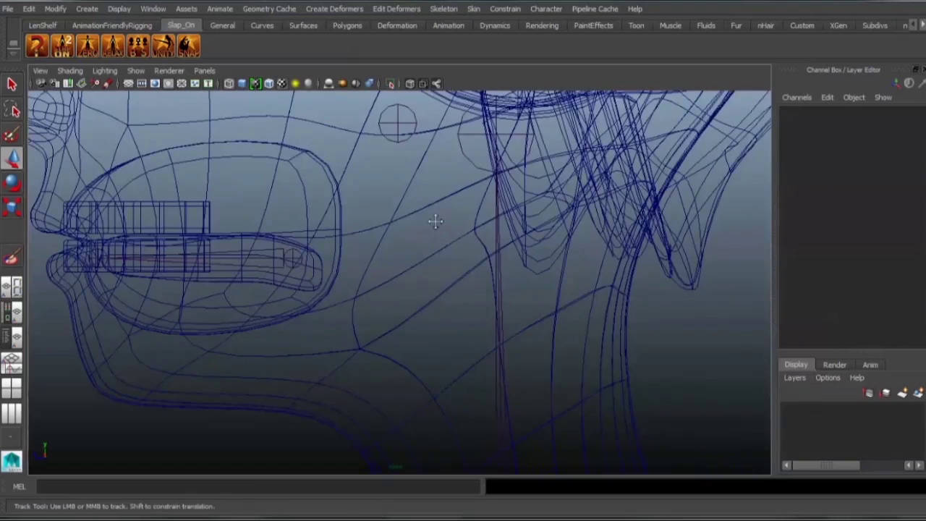
{"action": "middle_click_drag", "start_coordinate": [434, 221], "coordinate": [418, 337], "text": "alt"}
{"action": "left_click", "coordinate": [385, 247]}
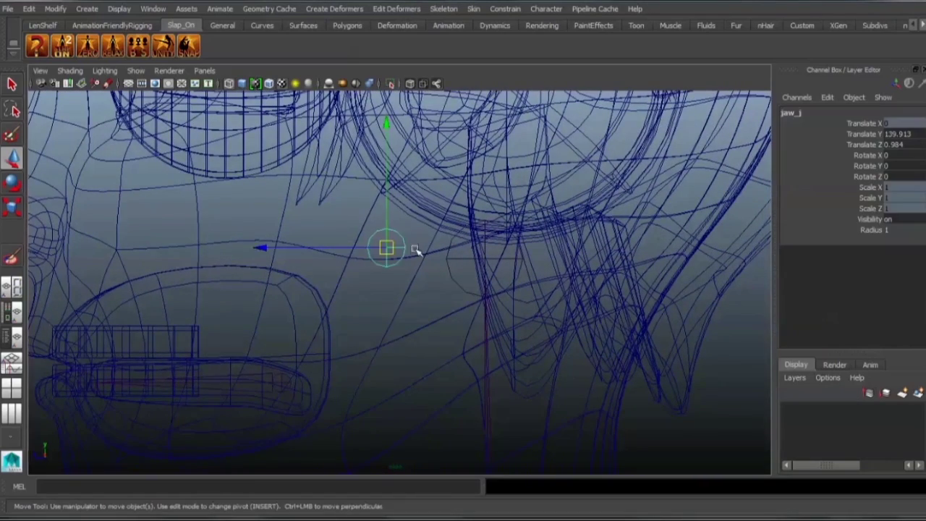
{"action": "middle_click_drag", "start_coordinate": [481, 285], "coordinate": [488, 196], "text": "alt"}
{"action": "left_click_drag", "start_coordinate": [434, 160], "coordinate": [454, 177]}
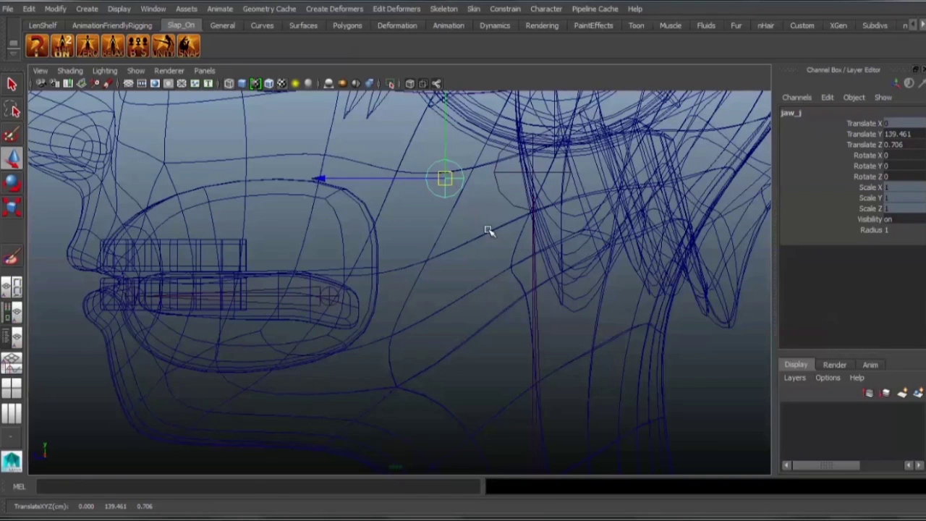
- Move l_hand_inside_loc to the thumb-side edge of the left palm, at about X -1.5, Y -22.5, Z -0.3
{"action": "middle_click_drag", "start_coordinate": [532, 232], "coordinate": [543, 335], "text": "alt"}
{"action": "right_click_drag", "start_coordinate": [543, 335], "coordinate": [377, 296], "text": "alt"}
{"action": "middle_click_drag", "start_coordinate": [395, 322], "coordinate": [408, 270], "text": "alt"}
{"action": "key", "text": "space"}
{"action": "left_click_drag", "start_coordinate": [412, 272], "coordinate": [412, 240]}
{"action": "right_click_drag", "start_coordinate": [569, 321], "coordinate": [452, 281], "text": "alt"}
{"action": "middle_click_drag", "start_coordinate": [449, 279], "coordinate": [382, 242], "text": "alt"}
{"action": "left_click_drag", "start_coordinate": [387, 257], "coordinate": [368, 253], "text": "alt"}
{"action": "right_click_drag", "start_coordinate": [373, 252], "coordinate": [530, 241], "text": "alt"}
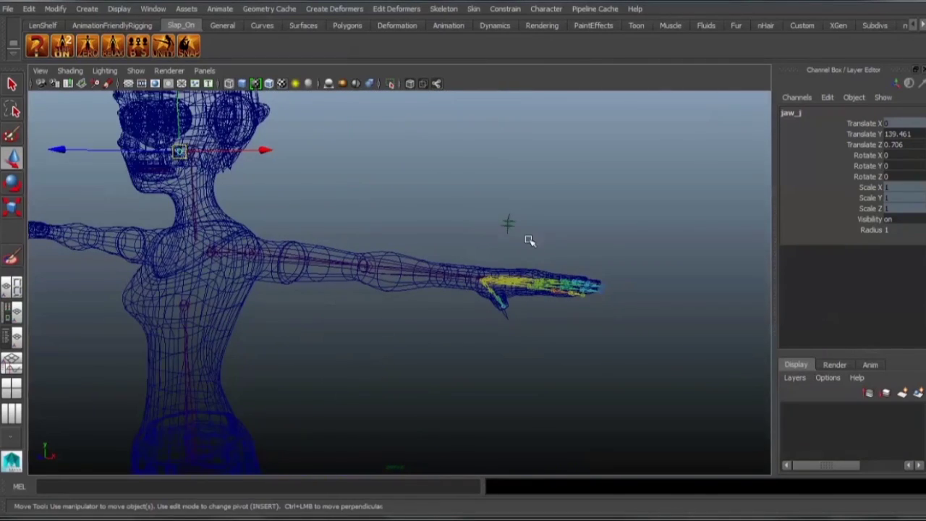
{"action": "left_click", "coordinate": [508, 229]}
{"action": "left_click_drag", "start_coordinate": [510, 230], "coordinate": [560, 297], "text": "alt"}
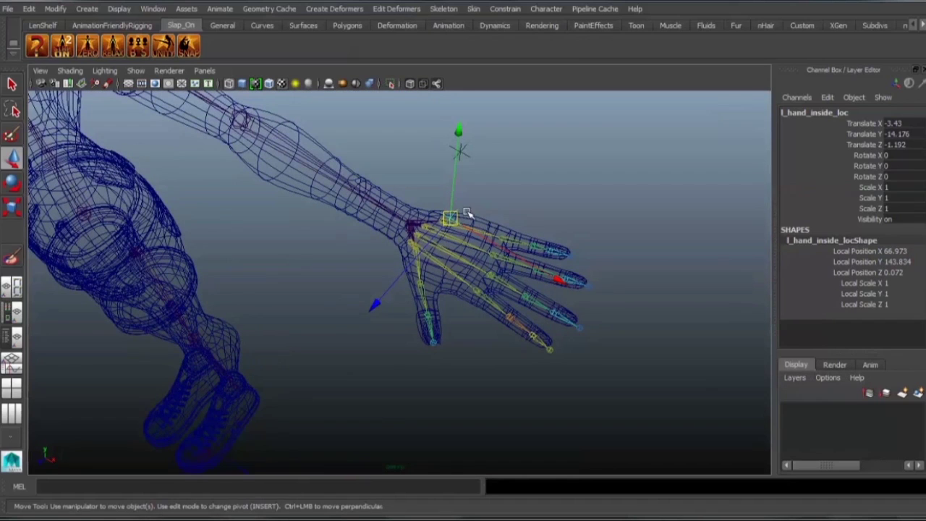
{"action": "left_click_drag", "start_coordinate": [450, 219], "coordinate": [460, 248]}
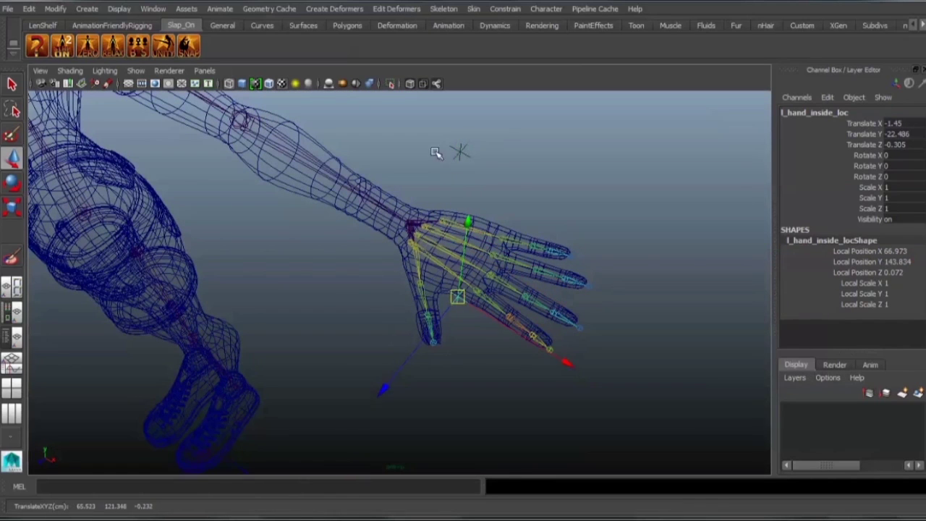
- Try to reposition l_hand_outside_loc on the little-finger side of the left hand, and undo the move
{"action": "left_click", "coordinate": [460, 151]}
{"action": "left_click_drag", "start_coordinate": [568, 187], "coordinate": [380, 228], "text": "alt"}
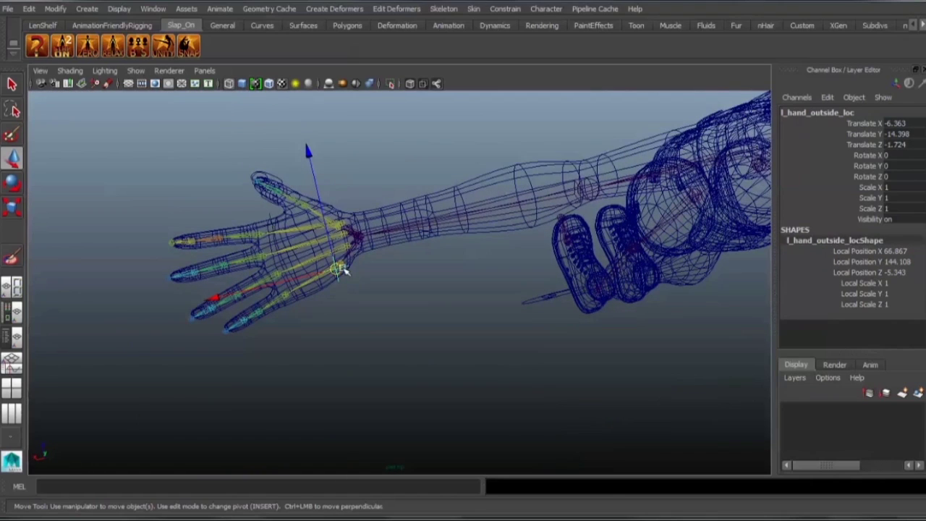
{"action": "left_click_drag", "start_coordinate": [345, 269], "coordinate": [286, 242]}
{"action": "key", "text": "ctrl+z"}
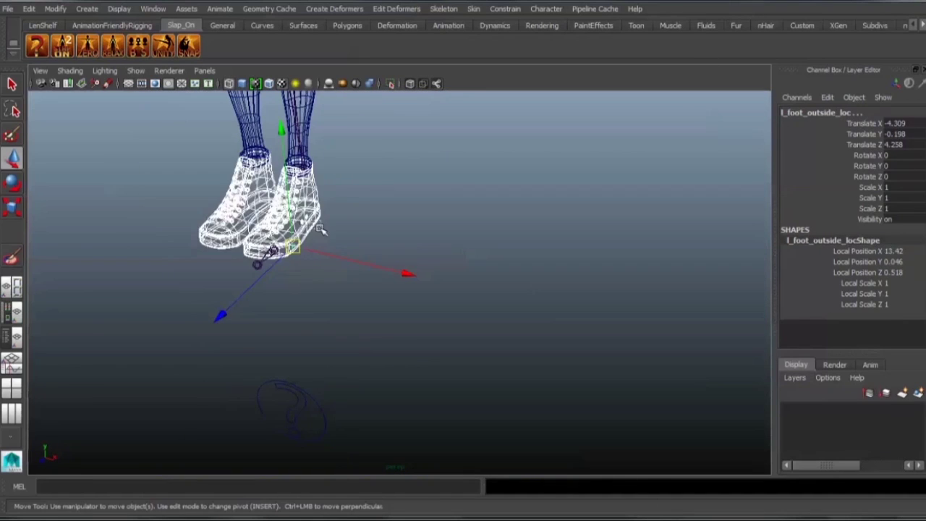
- Place l_foot_outside_loc on the outer edge of the left shoe's sole and l_foot_inside_loc on its inner edge
{"action": "left_click", "coordinate": [316, 227], "text": "shift"}
{"action": "key", "text": "f"}
{"action": "right_click_drag", "start_coordinate": [626, 273], "coordinate": [354, 262], "text": "alt"}
{"action": "left_click_drag", "start_coordinate": [354, 262], "coordinate": [418, 281], "text": "alt"}
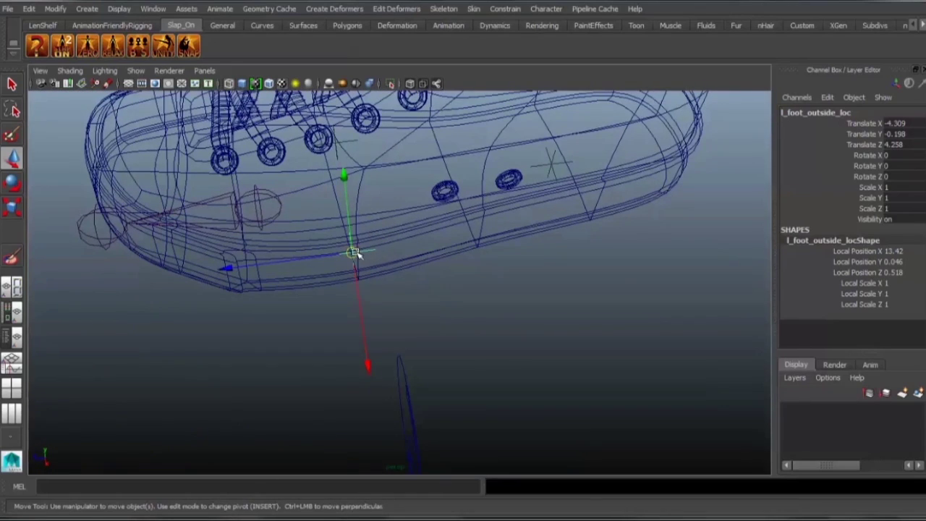
{"action": "left_click_drag", "start_coordinate": [355, 253], "coordinate": [515, 313]}
{"action": "middle_click_drag", "start_coordinate": [515, 313], "coordinate": [485, 269], "text": "alt"}
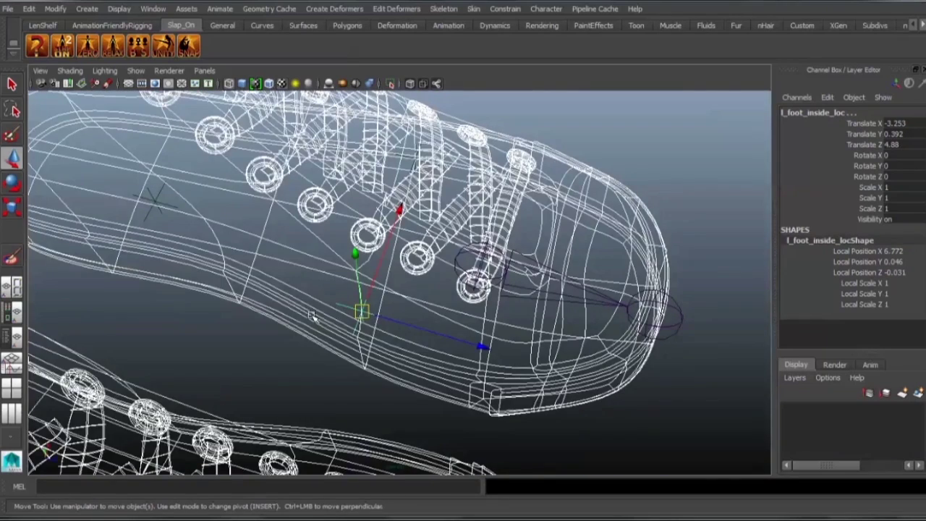
{"action": "left_click_drag", "start_coordinate": [323, 353], "coordinate": [372, 342], "text": "ctrl"}
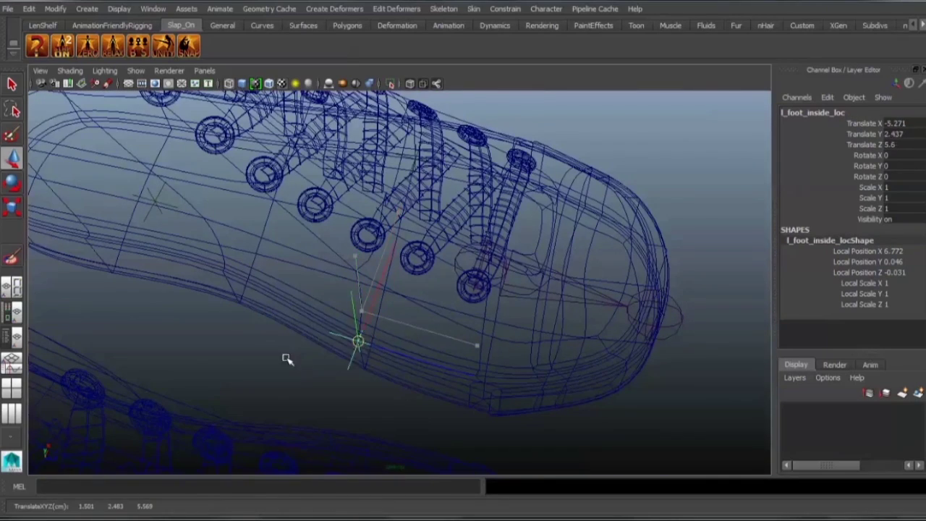
- Move l_heel_loc to the back of the left shoe's heel, at about X -8.3, Y 0.1, Z -11.2
{"action": "left_click_drag", "start_coordinate": [269, 354], "coordinate": [339, 321], "text": "alt"}
{"action": "left_click_drag", "start_coordinate": [147, 303], "coordinate": [161, 311]}
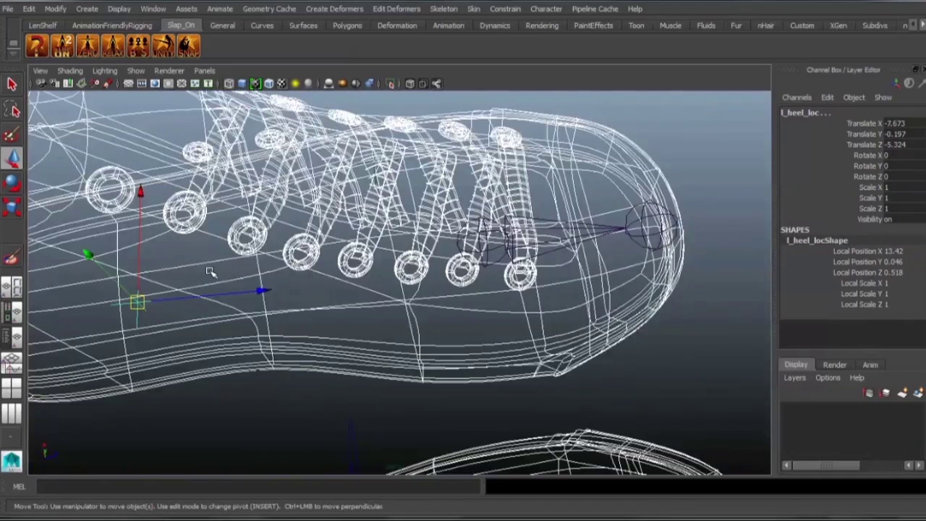
{"action": "left_click_drag", "start_coordinate": [223, 294], "coordinate": [431, 332], "text": "ctrl"}
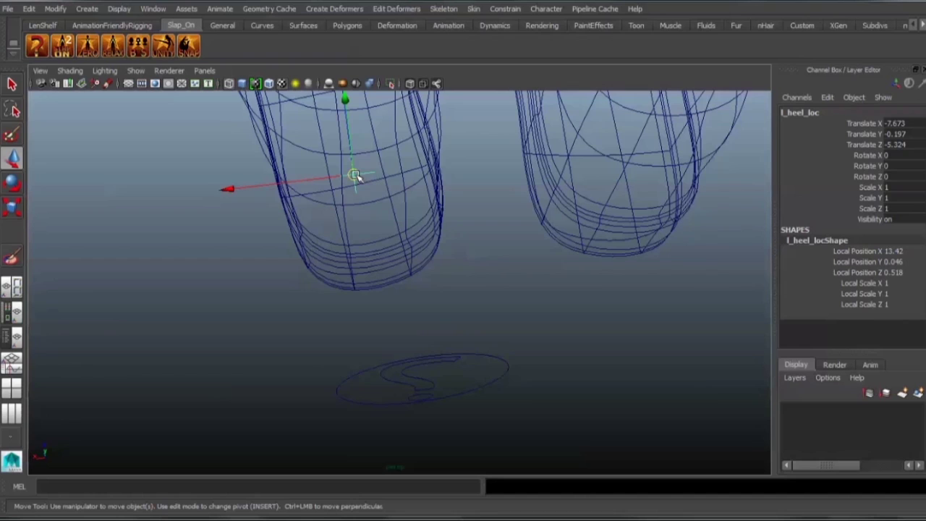
{"action": "left_click_drag", "start_coordinate": [354, 176], "coordinate": [382, 335]}
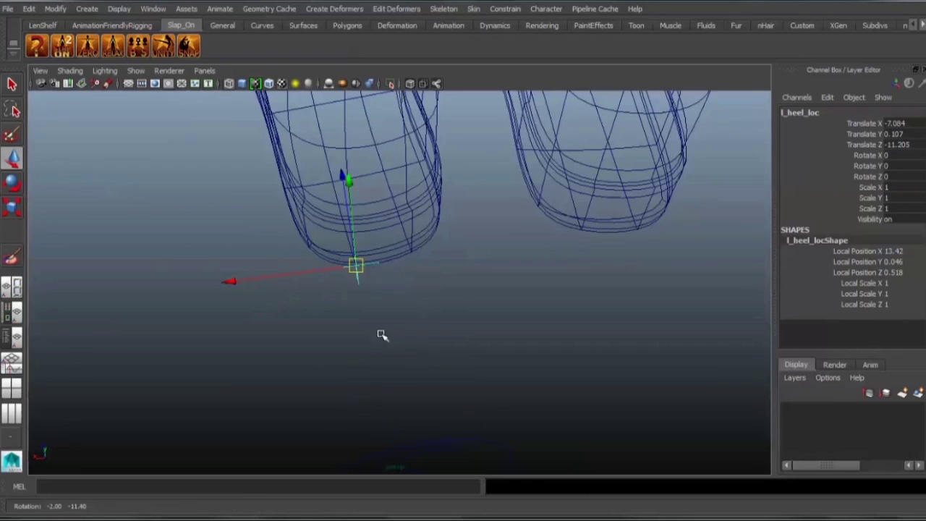
{"action": "left_click_drag", "start_coordinate": [226, 286], "coordinate": [424, 170]}
{"action": "key", "text": "q"}
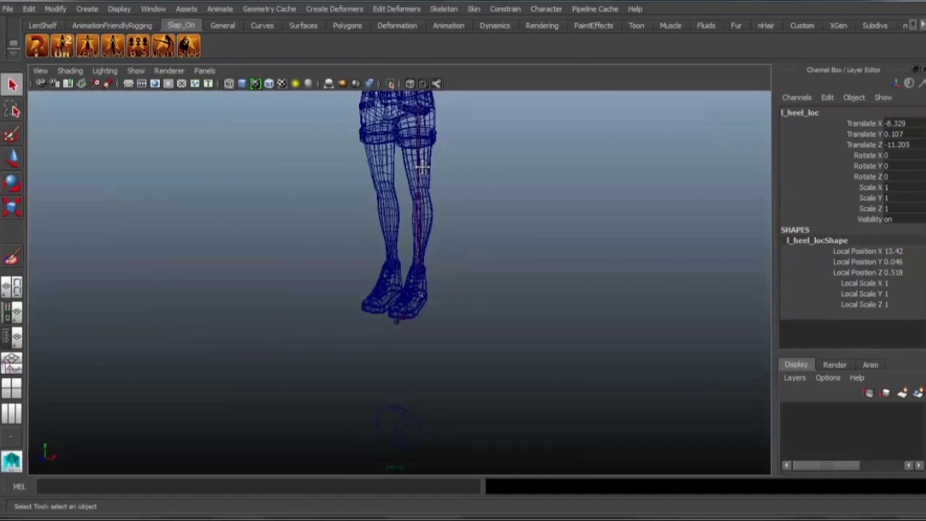
- Return to textured shading and slide the body_on_off control to the on end, at X 4.706
{"action": "middle_click_drag", "start_coordinate": [424, 169], "coordinate": [391, 331], "text": "alt"}
{"action": "left_click_drag", "start_coordinate": [390, 331], "coordinate": [437, 205], "text": "alt"}
{"action": "middle_click_drag", "start_coordinate": [437, 205], "coordinate": [413, 310], "text": "alt"}
{"action": "right_click_drag", "start_coordinate": [414, 316], "coordinate": [456, 289], "text": "alt"}
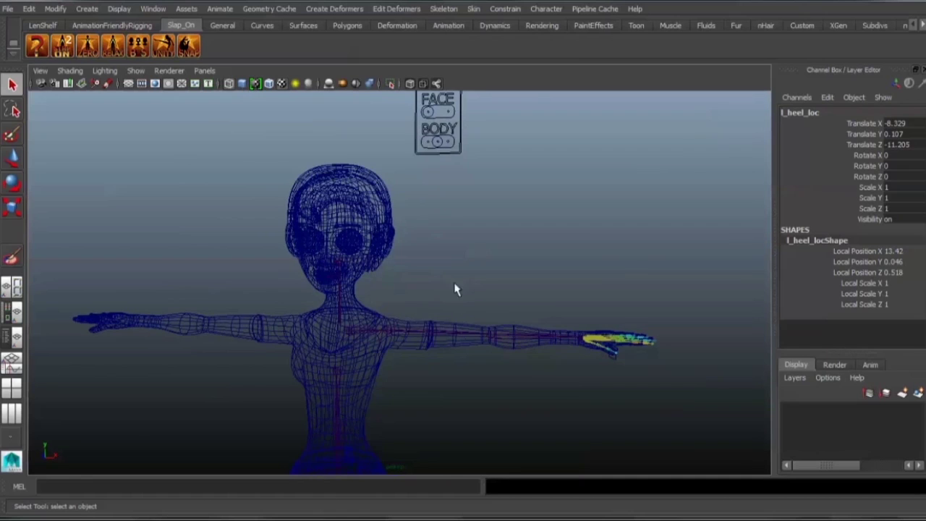
{"action": "key", "text": "6"}
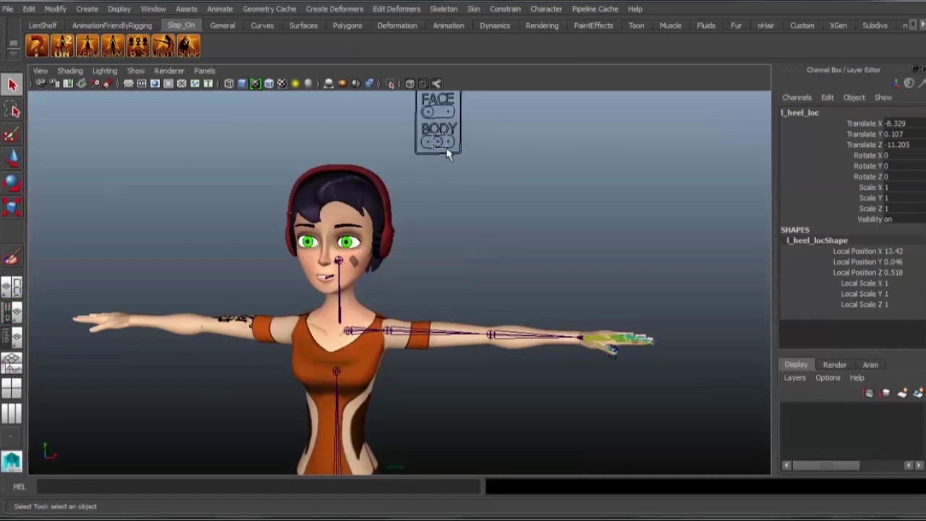
{"action": "left_click", "coordinate": [439, 141]}
{"action": "key", "text": "w"}
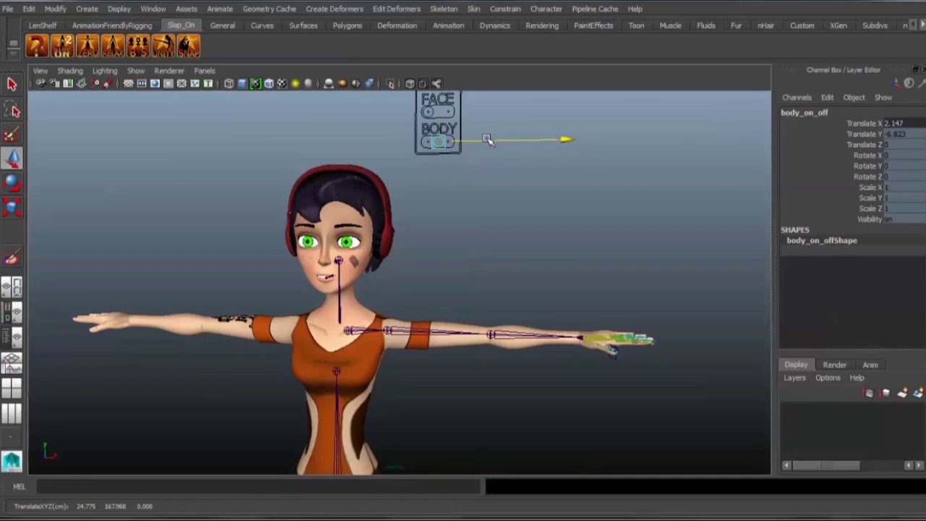
- Examine how the body controls line up with Trixxie's torso, left arm, legs and feet
{"action": "left_click_drag", "start_coordinate": [524, 315], "coordinate": [426, 356], "text": "alt"}
{"action": "right_click_drag", "start_coordinate": [426, 356], "coordinate": [474, 348], "text": "alt"}
{"action": "left_click_drag", "start_coordinate": [407, 362], "coordinate": [553, 280], "text": "alt"}
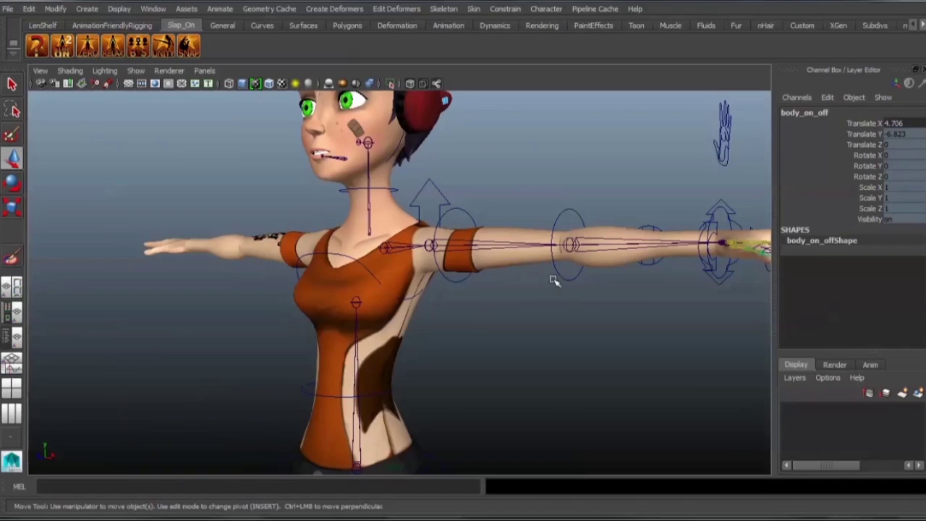
{"action": "middle_click_drag", "start_coordinate": [475, 380], "coordinate": [471, 185], "text": "alt"}
{"action": "right_click_drag", "start_coordinate": [471, 184], "coordinate": [418, 352], "text": "alt"}
{"action": "middle_click_drag", "start_coordinate": [417, 351], "coordinate": [395, 238], "text": "alt"}
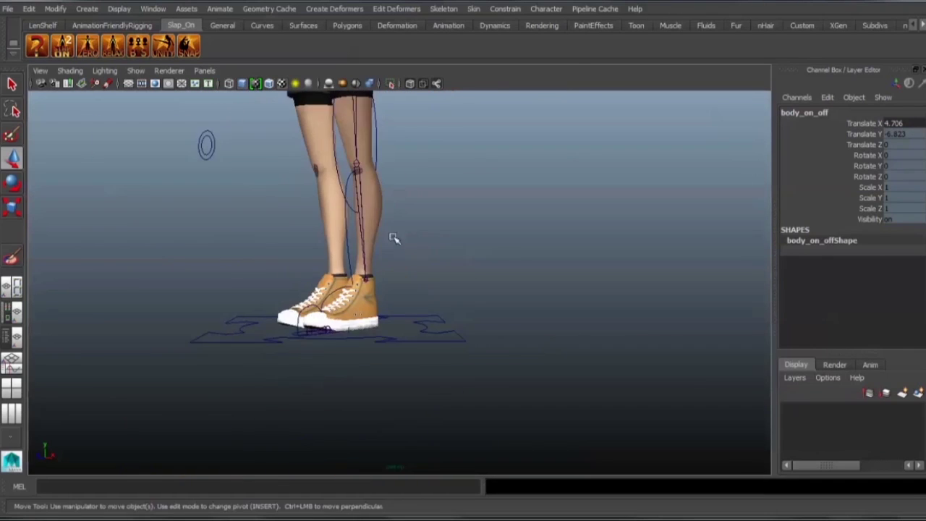
{"action": "left_click_drag", "start_coordinate": [395, 238], "coordinate": [443, 316], "text": "alt"}
{"action": "right_click_drag", "start_coordinate": [442, 316], "coordinate": [475, 416], "text": "alt"}
{"action": "middle_click_drag", "start_coordinate": [476, 416], "coordinate": [504, 258], "text": "alt"}
{"action": "right_click_drag", "start_coordinate": [504, 259], "coordinate": [514, 339], "text": "alt"}
{"action": "left_click_drag", "start_coordinate": [492, 329], "coordinate": [535, 356], "text": "alt"}
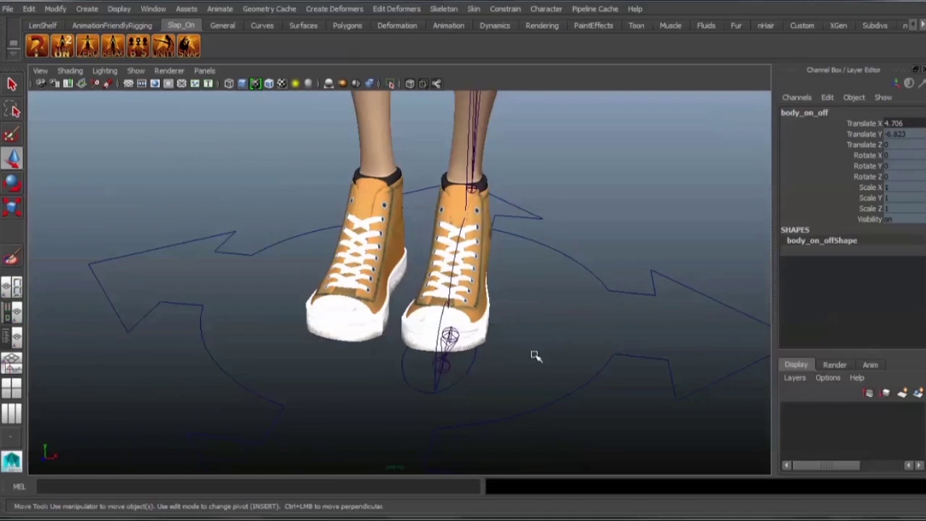
- Edit the control vertices of the l_foot_IK_anim curve, moving and scaling the inner-side points to follow the left shoe
{"action": "middle_click_drag", "start_coordinate": [526, 371], "coordinate": [520, 309], "text": "alt"}
{"action": "left_click_drag", "start_coordinate": [521, 309], "coordinate": [527, 280], "text": "alt"}
{"action": "left_click", "coordinate": [450, 348]}
{"action": "right_click", "coordinate": [451, 350]}
{"action": "left_click", "coordinate": [357, 347]}
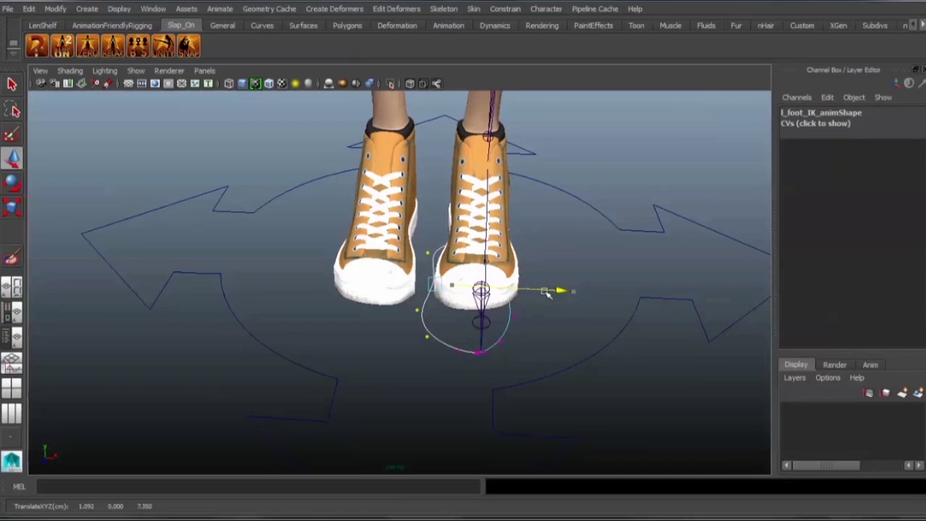
{"action": "key", "text": "r"}
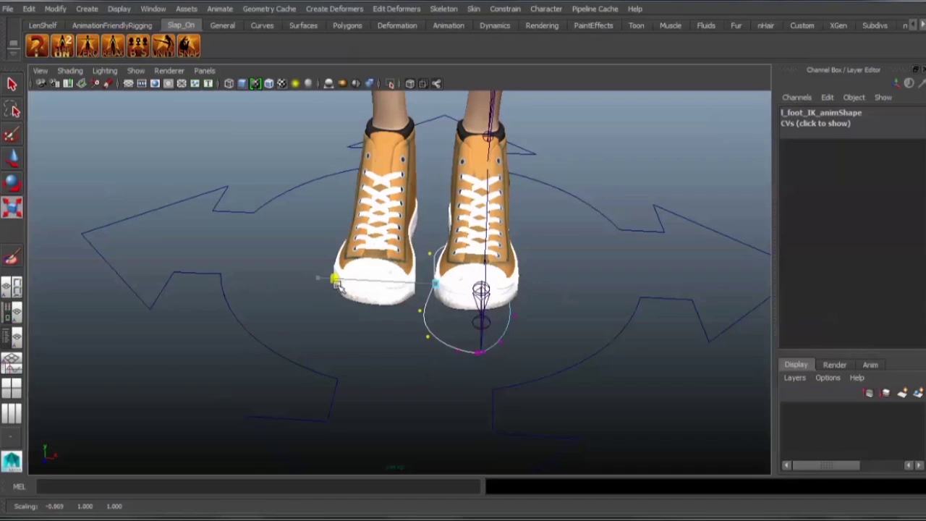
{"action": "key", "text": "w"}
- Scale and move the outer-side control vertices of the l_foot_IK_anim curve to fit around the left shoe
{"action": "left_click_drag", "start_coordinate": [531, 338], "coordinate": [453, 236], "text": "alt"}
{"action": "key", "text": "r"}
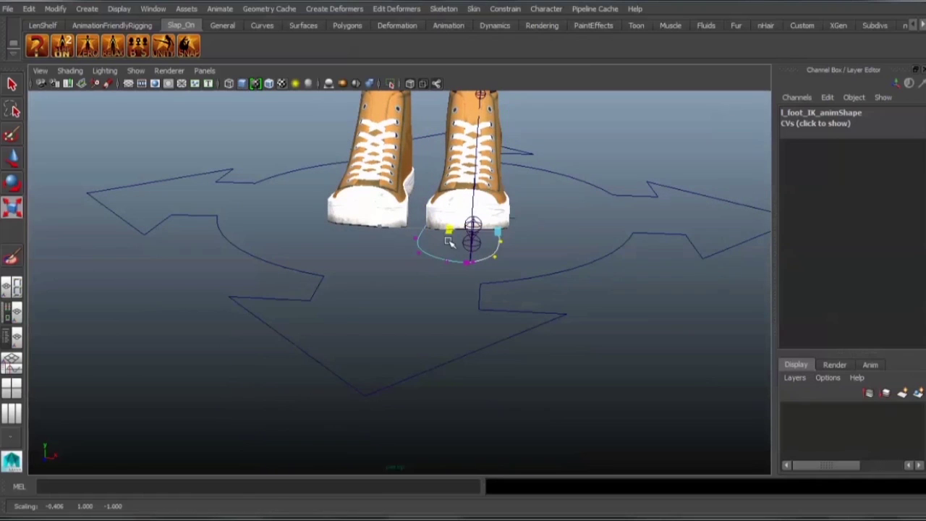
{"action": "key", "text": "w"}
{"action": "left_click_drag", "start_coordinate": [532, 234], "coordinate": [373, 295]}
- Show the character in wireframe and select the head_anim and jaw_anim controls hidden inside the head
{"action": "mouse_move", "coordinate": [297, 270]}
{"action": "left_mouse_down", "text": "alt"}
{"action": "mouse_move", "coordinate": [238, 283]}
{"action": "mouse_move", "coordinate": [362, 292]}
{"action": "mouse_move", "coordinate": [463, 340]}
{"action": "mouse_move", "coordinate": [390, 296]}
{"action": "mouse_move", "coordinate": [392, 350]}
{"action": "left_mouse_up", "text": "alt"}
{"action": "key", "text": "6"}
{"action": "middle_click_drag", "start_coordinate": [405, 295], "coordinate": [394, 376], "text": "alt"}
{"action": "right_click_drag", "start_coordinate": [394, 326], "coordinate": [366, 291], "text": "alt"}
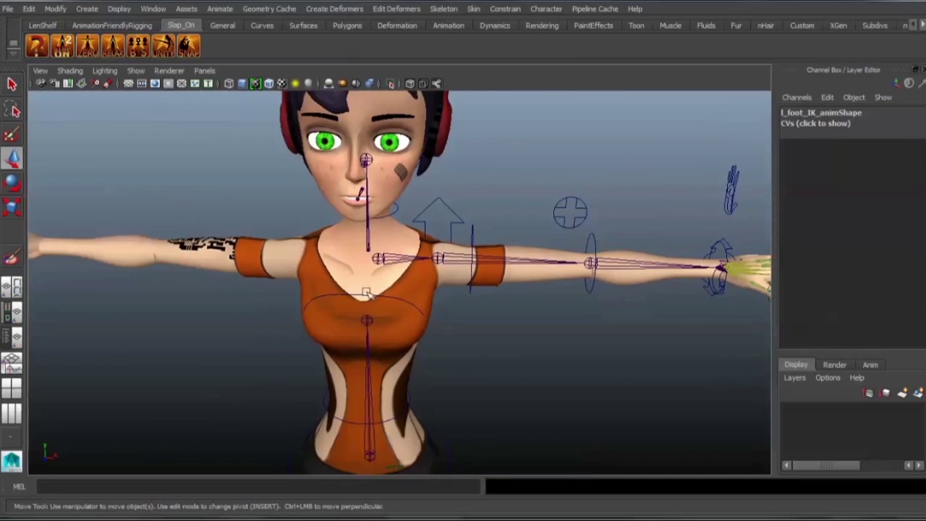
{"action": "left_click_drag", "start_coordinate": [366, 291], "coordinate": [340, 300], "text": "alt"}
{"action": "middle_click_drag", "start_coordinate": [352, 246], "coordinate": [374, 281], "text": "alt"}
{"action": "right_click_drag", "start_coordinate": [374, 281], "coordinate": [376, 254], "text": "alt"}
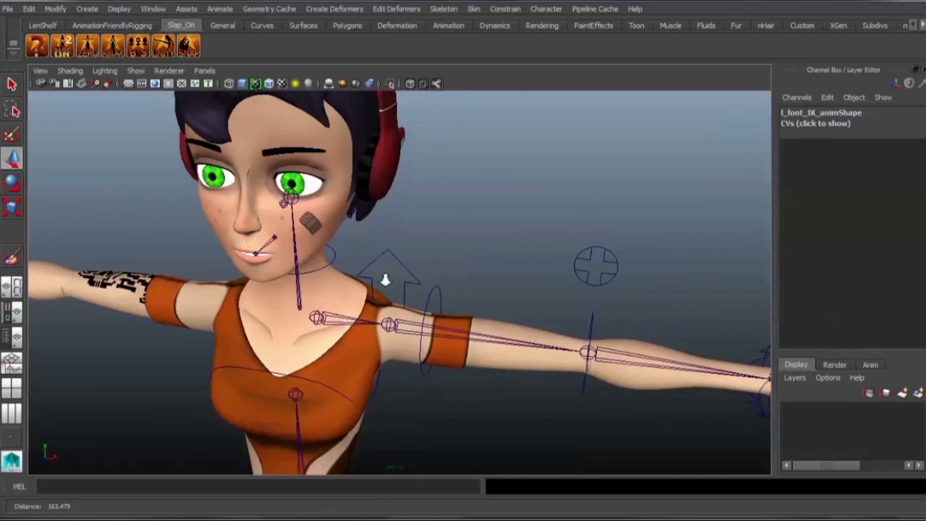
{"action": "left_click", "coordinate": [362, 213]}
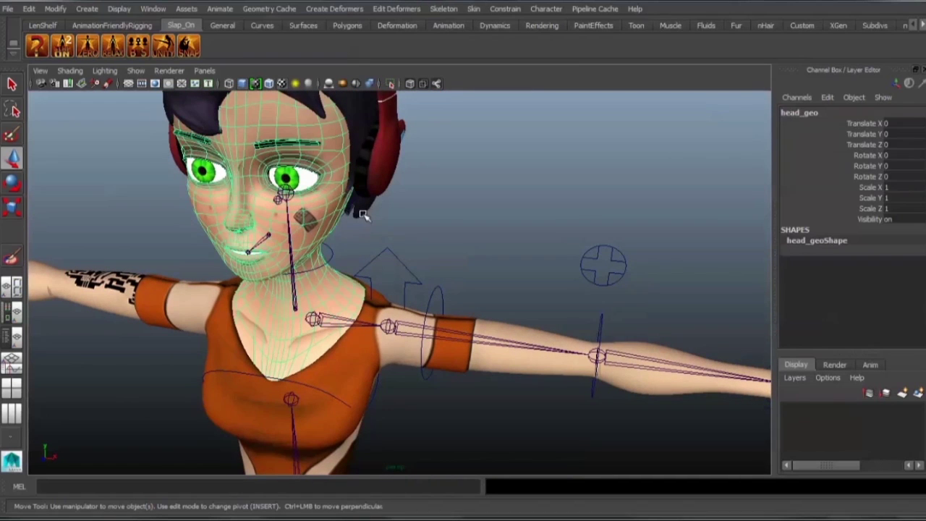
{"action": "left_click_drag", "start_coordinate": [355, 219], "coordinate": [357, 220]}
{"action": "left_click", "coordinate": [332, 228], "text": "shift"}
{"action": "key", "text": "4"}
{"action": "middle_click_drag", "start_coordinate": [333, 229], "coordinate": [366, 328], "text": "alt"}
{"action": "right_click_drag", "start_coordinate": [366, 328], "coordinate": [380, 331], "text": "alt"}
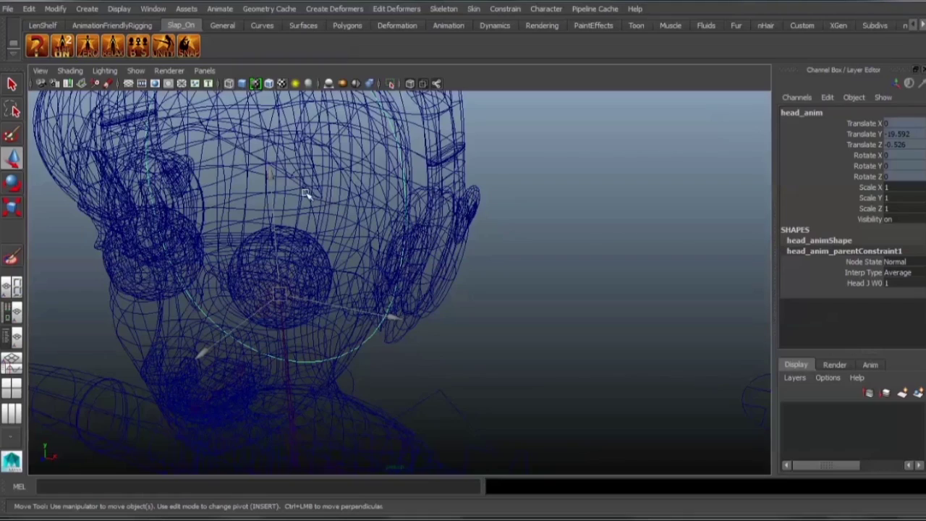
{"action": "middle_click_drag", "start_coordinate": [323, 317], "coordinate": [371, 211], "text": "alt"}
{"action": "right_click_drag", "start_coordinate": [347, 271], "coordinate": [407, 287], "text": "alt"}
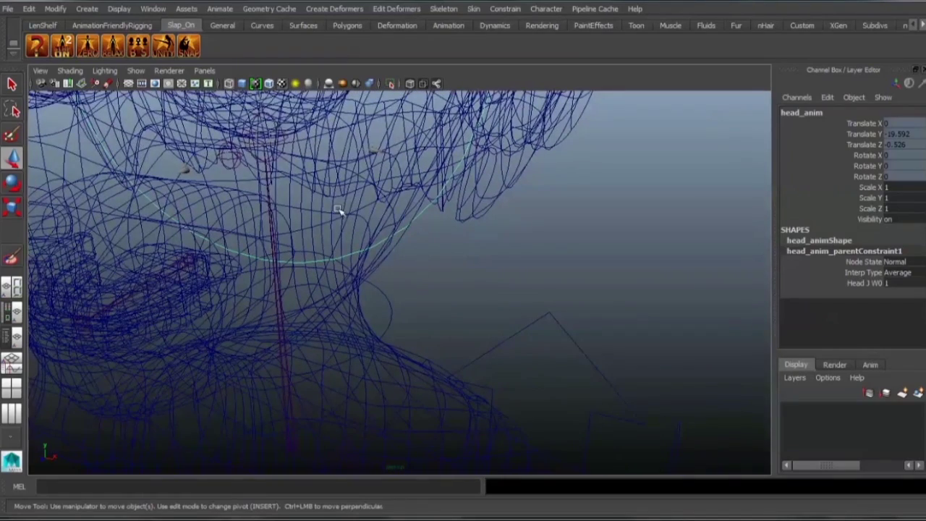
{"action": "left_click_drag", "start_coordinate": [395, 212], "coordinate": [420, 218], "text": "shift"}
{"action": "left_click", "coordinate": [362, 219], "text": "shift"}
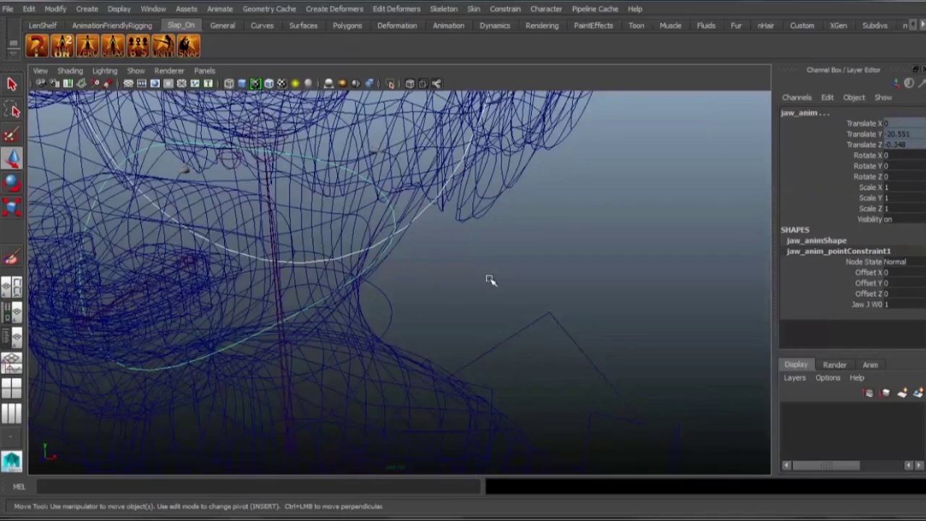
{"action": "right_click_drag", "start_coordinate": [496, 309], "coordinate": [334, 286], "text": "alt"}
{"action": "left_click_drag", "start_coordinate": [333, 286], "coordinate": [424, 304], "text": "alt"}
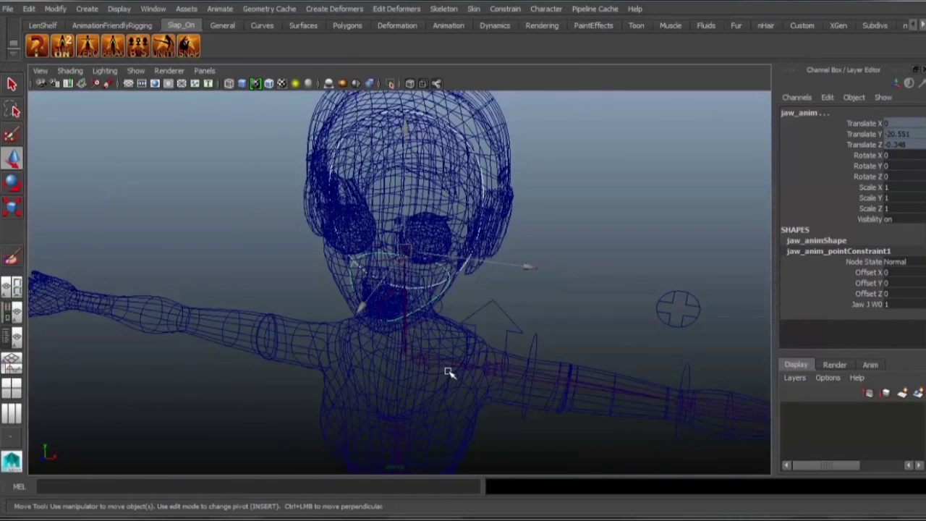
- In textured shading, scale head_anim and jaw_anim up together to clear the head, and reduce jaw_anim to a scale of about 1.26
{"action": "left_click_drag", "start_coordinate": [448, 372], "coordinate": [372, 318], "text": "alt"}
{"action": "key", "text": "6"}
{"action": "key", "text": "r"}
{"action": "middle_click_drag", "start_coordinate": [377, 294], "coordinate": [362, 318], "text": "alt"}
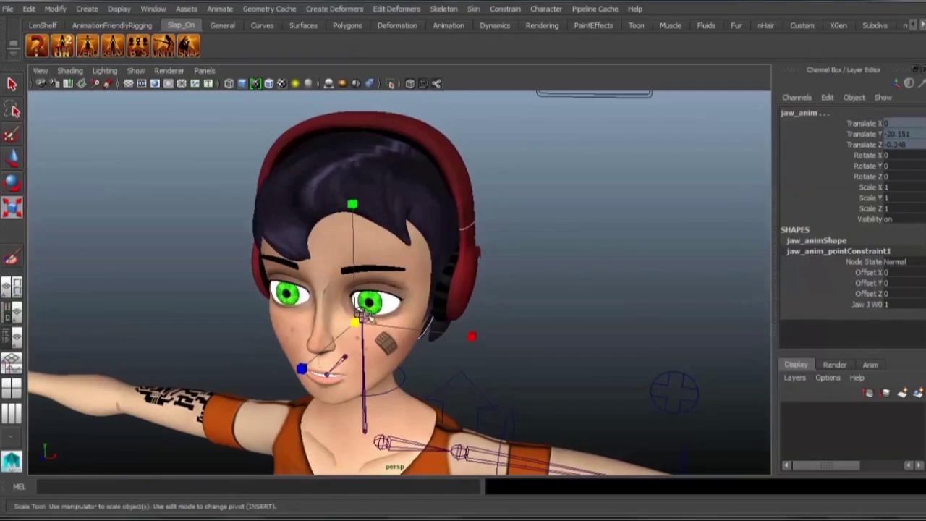
{"action": "left_click_drag", "start_coordinate": [661, 234], "coordinate": [665, 234]}
{"action": "right_click_drag", "start_coordinate": [665, 234], "coordinate": [474, 292], "text": "alt"}
{"action": "left_click_drag", "start_coordinate": [373, 307], "coordinate": [414, 321]}
{"action": "right_click_drag", "start_coordinate": [206, 385], "coordinate": [260, 372], "text": "alt"}
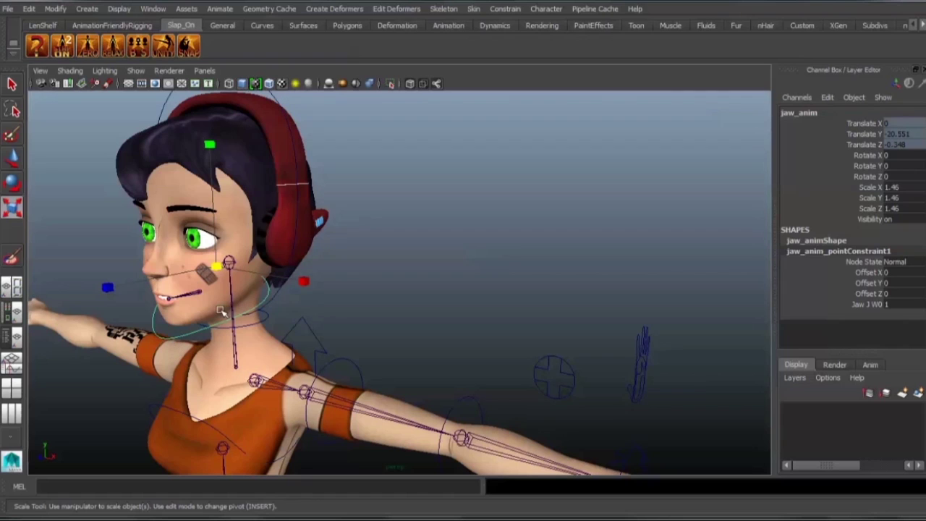
{"action": "left_click_drag", "start_coordinate": [217, 267], "coordinate": [89, 330]}
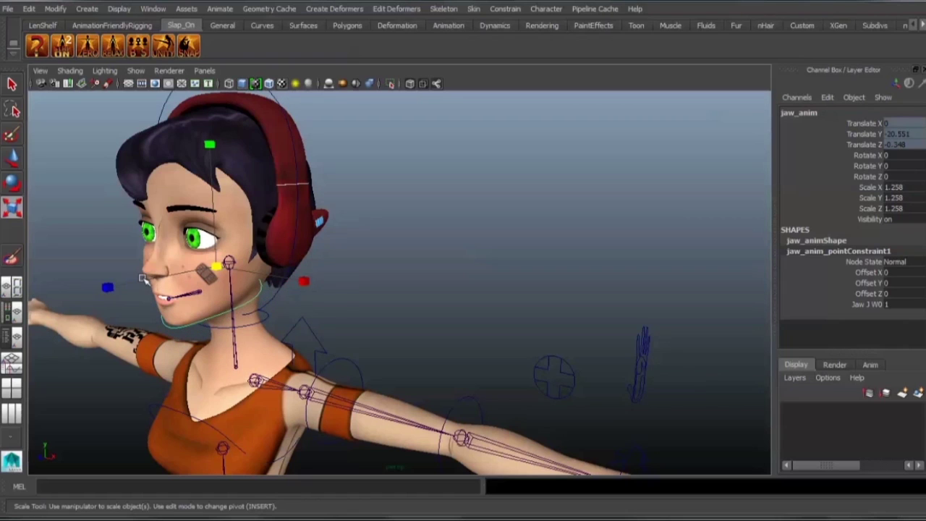
- Rotate jaw_anim about X to roughly -6.26 degrees so its curve follows the jawline, and clear the selection
{"action": "key", "text": "e"}
{"action": "left_click_drag", "start_coordinate": [118, 229], "coordinate": [118, 222]}
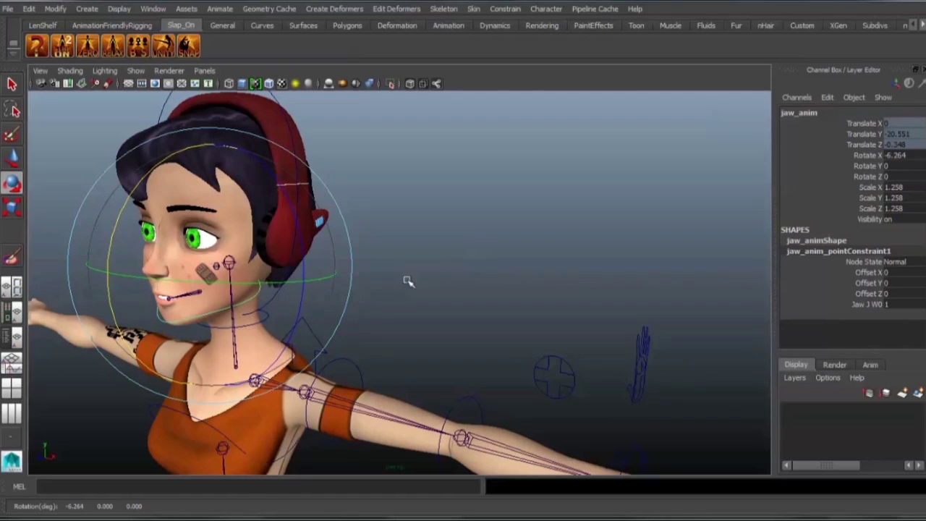
{"action": "right_click_drag", "start_coordinate": [409, 281], "coordinate": [326, 307], "text": "alt"}
{"action": "left_click_drag", "start_coordinate": [471, 282], "coordinate": [521, 282], "text": "alt"}
{"action": "right_click_drag", "start_coordinate": [550, 275], "coordinate": [473, 285], "text": "alt"}
{"action": "middle_click_drag", "start_coordinate": [524, 309], "coordinate": [476, 281], "text": "alt"}
{"action": "right_click_drag", "start_coordinate": [539, 281], "coordinate": [456, 307], "text": "alt"}
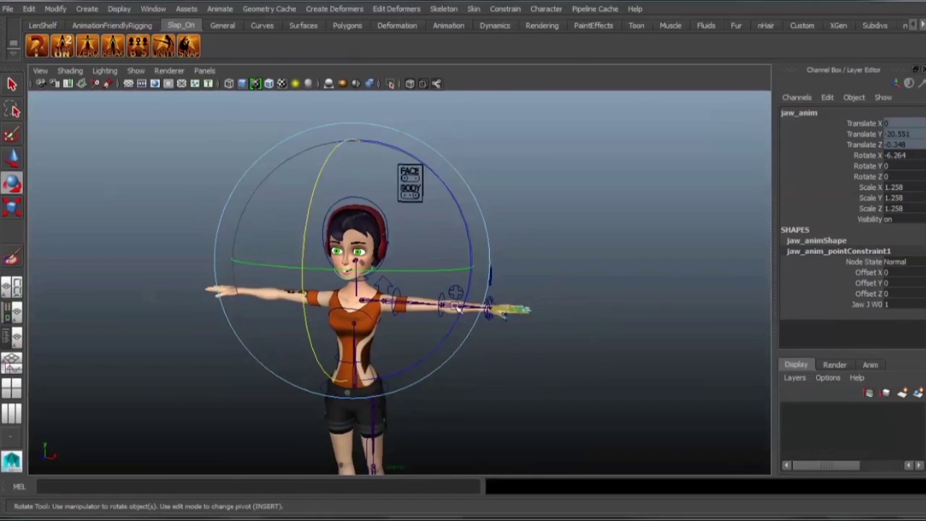
{"action": "middle_click_drag", "start_coordinate": [456, 308], "coordinate": [442, 242], "text": "alt"}
{"action": "left_click_drag", "start_coordinate": [466, 261], "coordinate": [420, 271], "text": "alt"}
{"action": "left_click", "coordinate": [461, 248]}
{"action": "right_click_drag", "start_coordinate": [461, 248], "coordinate": [556, 363], "text": "alt"}
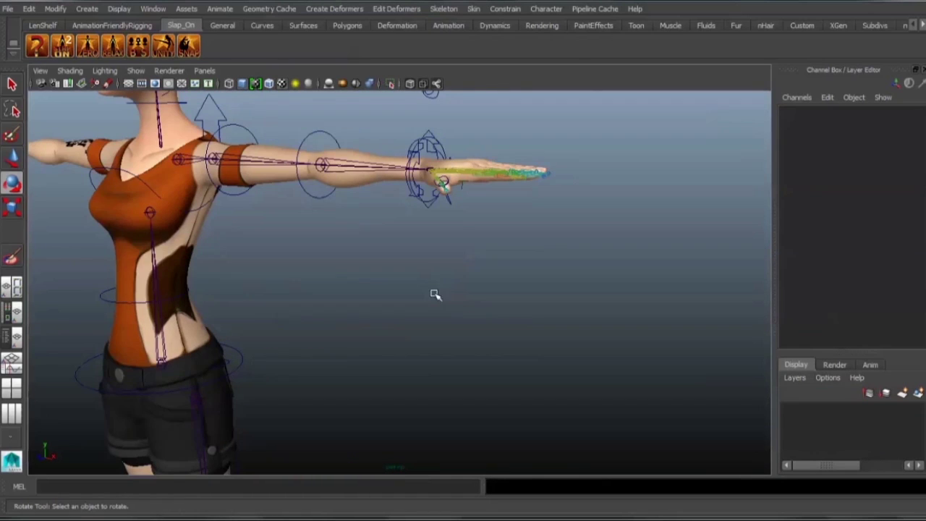
- Show the Outliner beside the perspective view and expand the animation_controls set
{"action": "left_click", "coordinate": [13, 339]}
{"action": "left_click", "coordinate": [45, 155]}
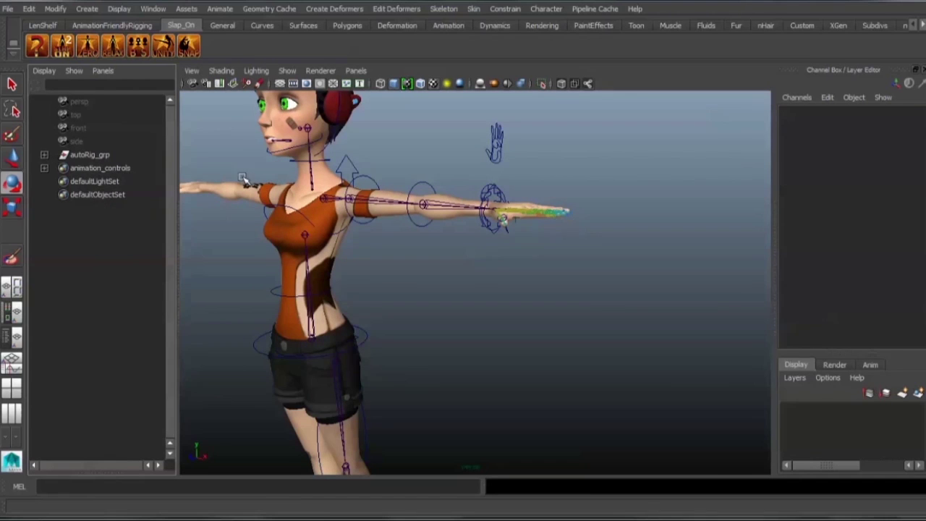
{"action": "left_click", "coordinate": [97, 169]}
{"action": "left_click", "coordinate": [45, 169]}
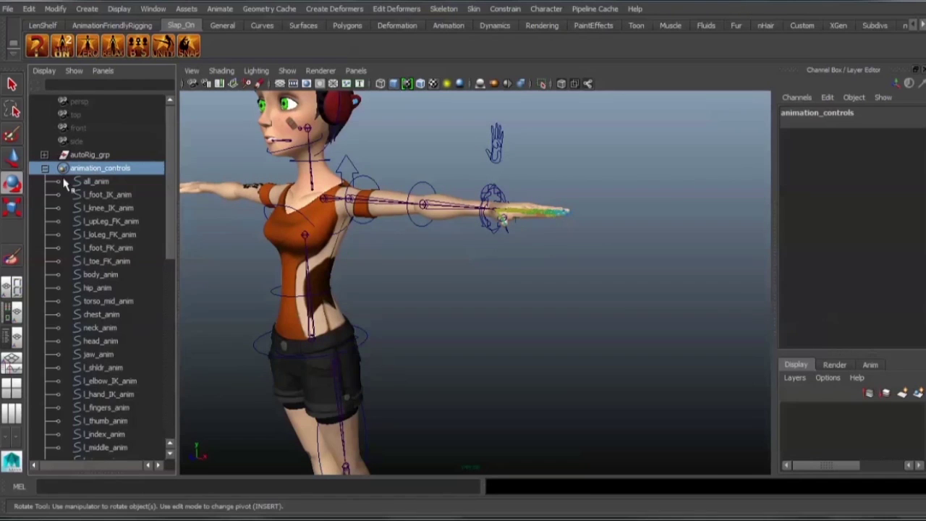
- Go through the controls listed in the animation_controls set from all_anim to the finger controls, and collapse the set
{"action": "left_click", "coordinate": [98, 181]}
{"action": "key", "text": "f"}
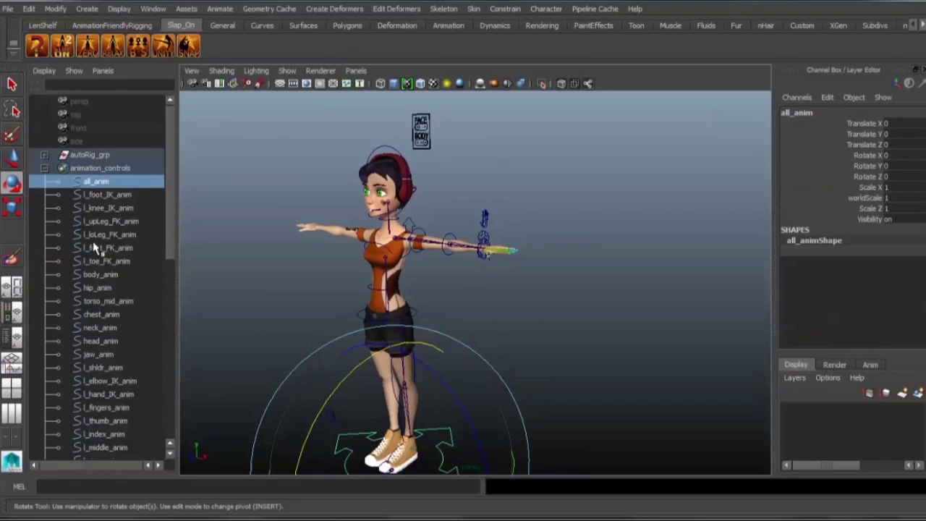
{"action": "left_click", "coordinate": [109, 199]}
{"action": "left_click", "coordinate": [116, 234]}
{"action": "left_click", "coordinate": [114, 261]}
{"action": "left_click", "coordinate": [115, 314]}
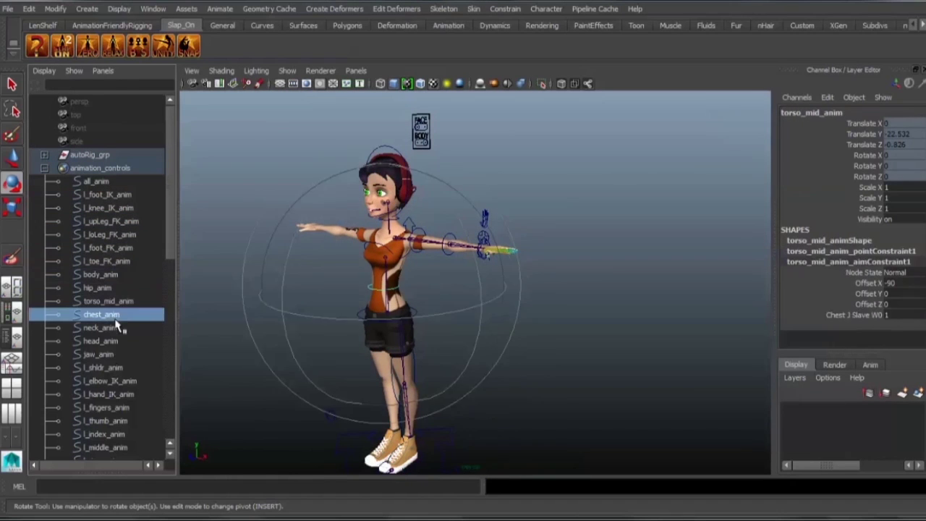
{"action": "left_click", "coordinate": [109, 341]}
{"action": "left_click", "coordinate": [115, 393]}
{"action": "left_click", "coordinate": [115, 421]}
{"action": "left_click", "coordinate": [115, 434]}
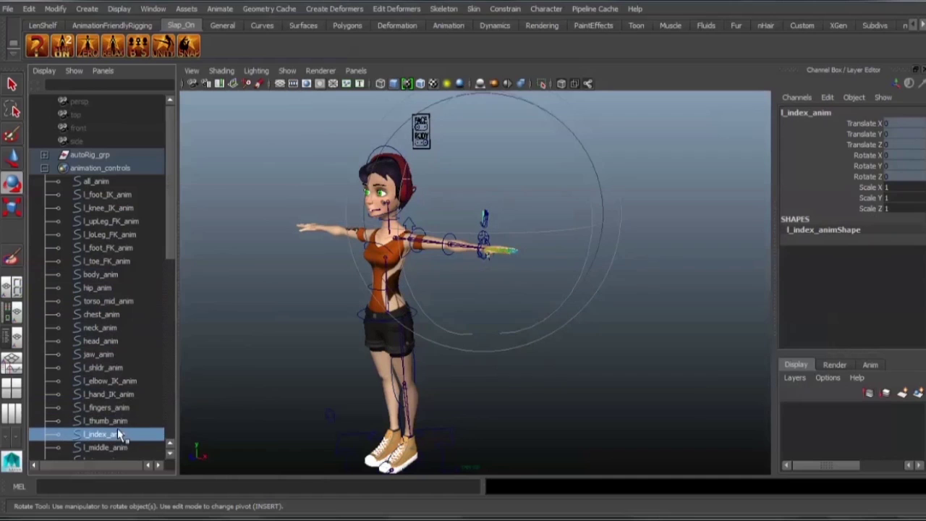
{"action": "left_click", "coordinate": [112, 407]}
{"action": "left_click", "coordinate": [107, 357]}
{"action": "left_click", "coordinate": [98, 305]}
{"action": "left_click_drag", "start_coordinate": [96, 248], "coordinate": [94, 237]}
{"action": "left_click", "coordinate": [64, 170]}
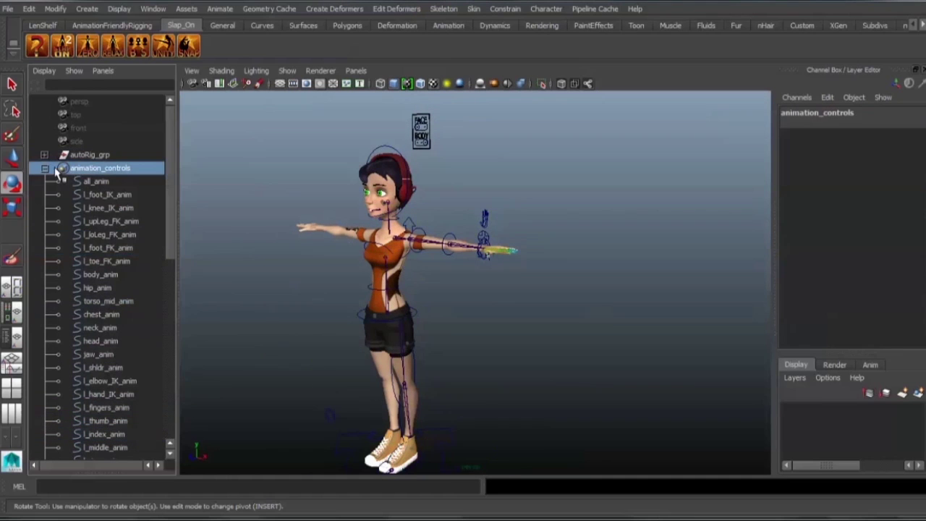
{"action": "left_click", "coordinate": [44, 168]}
- Turn off the body controls and turn on the face controls by moving face_on_off to about 4.71 in Translate X
{"action": "middle_click_drag", "start_coordinate": [453, 120], "coordinate": [434, 209], "text": "alt"}
{"action": "right_click_drag", "start_coordinate": [434, 209], "coordinate": [460, 236], "text": "alt"}
{"action": "left_click_drag", "start_coordinate": [460, 236], "coordinate": [530, 190], "text": "alt"}
{"action": "left_click", "coordinate": [403, 194]}
{"action": "key", "text": "w"}
{"action": "left_click", "coordinate": [474, 150]}
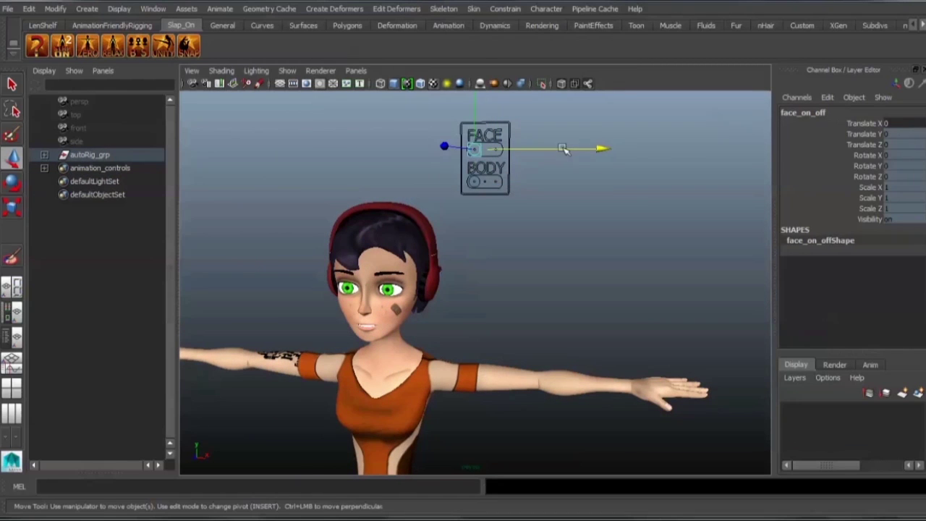
{"action": "left_click_drag", "start_coordinate": [564, 149], "coordinate": [632, 150]}
- Move the move_us_around locator forward to a Translate Z of about 13.5, bringing the face controls in front of the head
{"action": "left_click_drag", "start_coordinate": [427, 274], "coordinate": [362, 288], "text": "alt"}
{"action": "middle_click_drag", "start_coordinate": [362, 288], "coordinate": [397, 264], "text": "alt"}
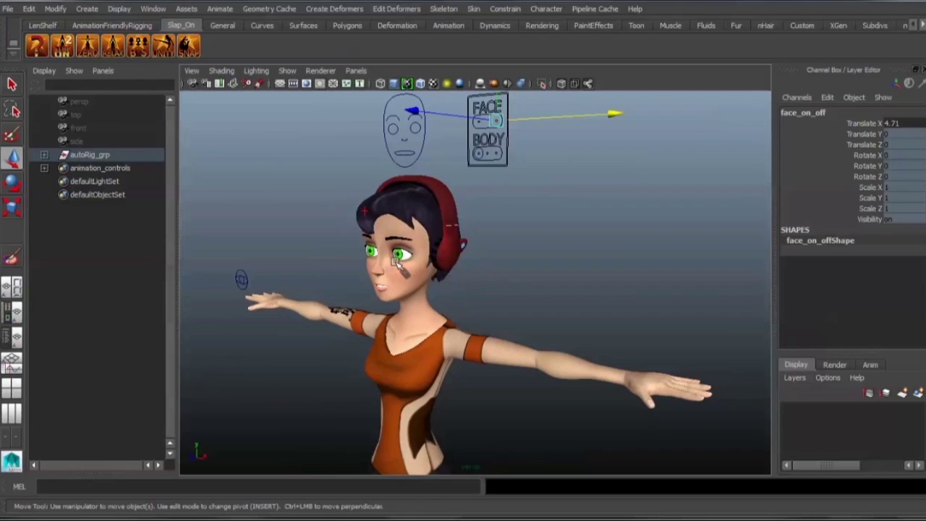
{"action": "left_click", "coordinate": [365, 211]}
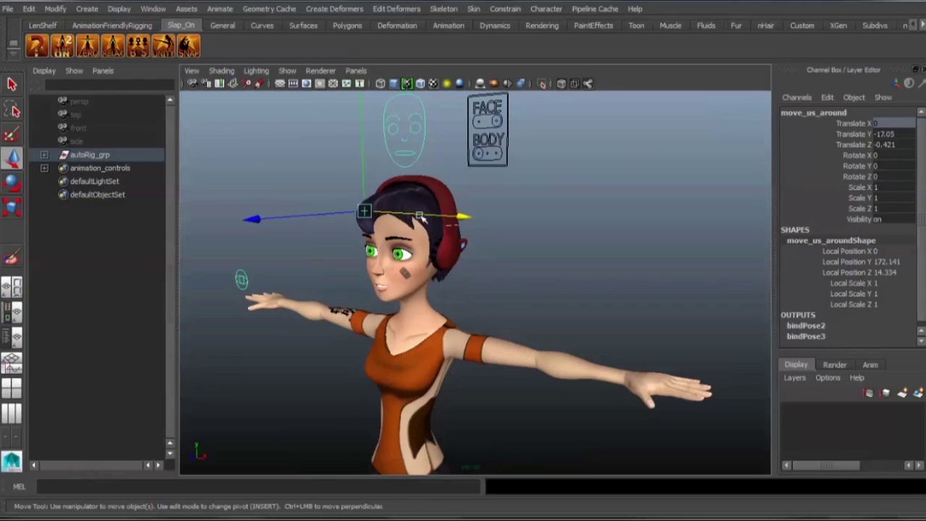
{"action": "left_click_drag", "start_coordinate": [266, 220], "coordinate": [203, 226]}
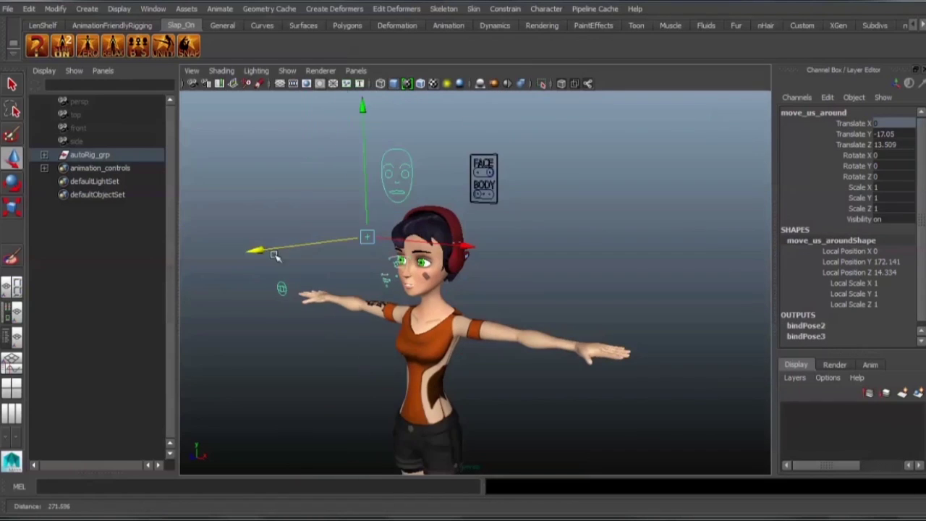
- Try scaling the move_us_around locator up uniformly to about 1.25, and undo the scaling
{"action": "key", "text": "r"}
{"action": "left_click_drag", "start_coordinate": [366, 237], "coordinate": [513, 185]}
{"action": "key", "text": "ctrl+z"}
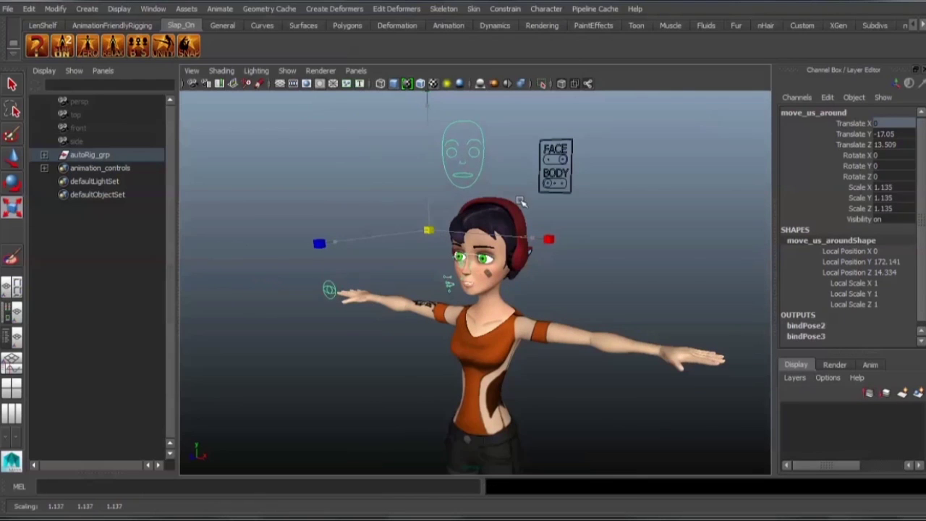
{"action": "scroll", "coordinate": [575, 239], "scroll_direction": "up", "scroll_amount": 6}
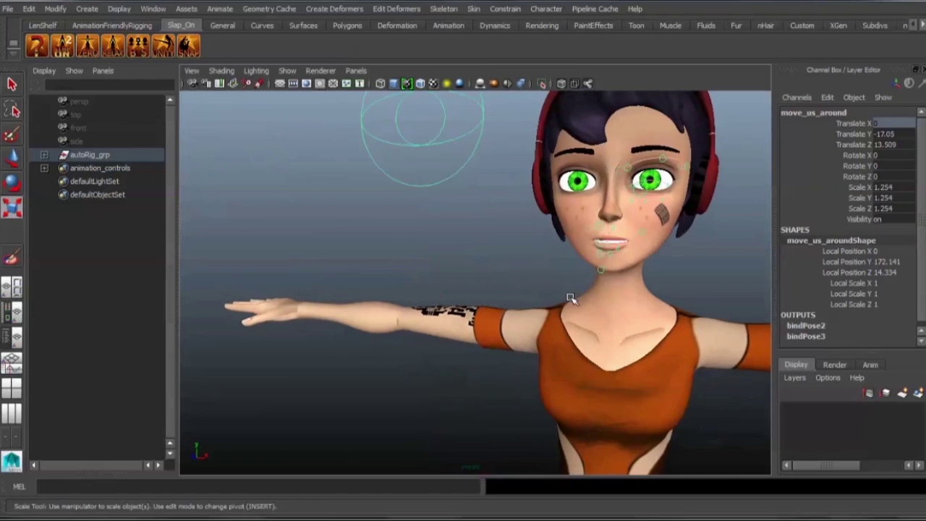
{"action": "left_click_drag", "start_coordinate": [571, 298], "coordinate": [494, 331], "text": "alt"}
{"action": "right_click_drag", "start_coordinate": [494, 331], "coordinate": [598, 254], "text": "alt"}
{"action": "key", "text": "ctrl+z"}
{"action": "key", "text": "ctrl+z"}
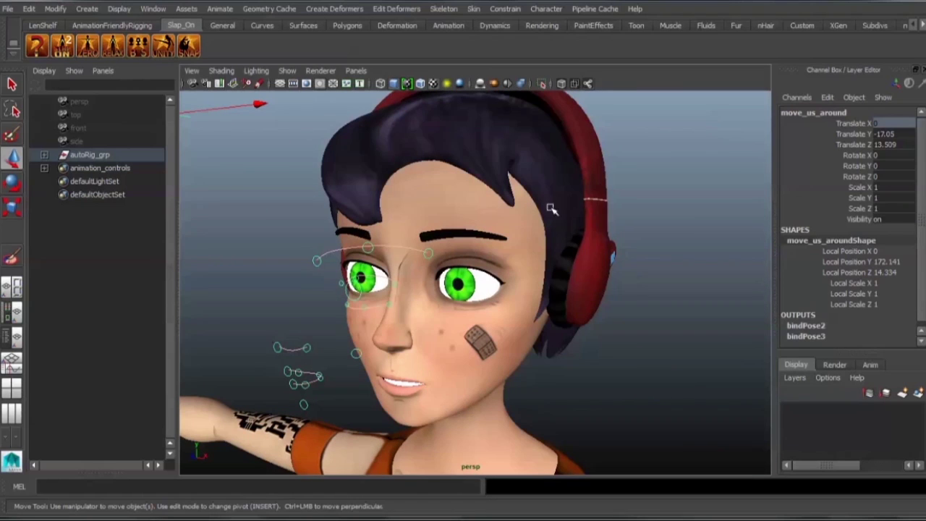
- Show wireframe on the shaded model and place the three left brow controls at the outer end, middle and inner end of the left eyebrow
{"action": "left_click", "coordinate": [420, 84]}
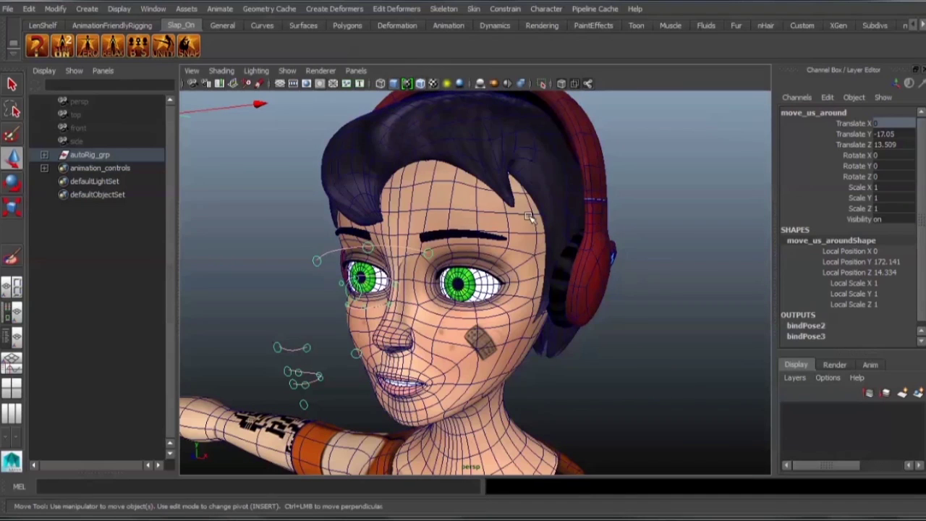
{"action": "left_click", "coordinate": [431, 255]}
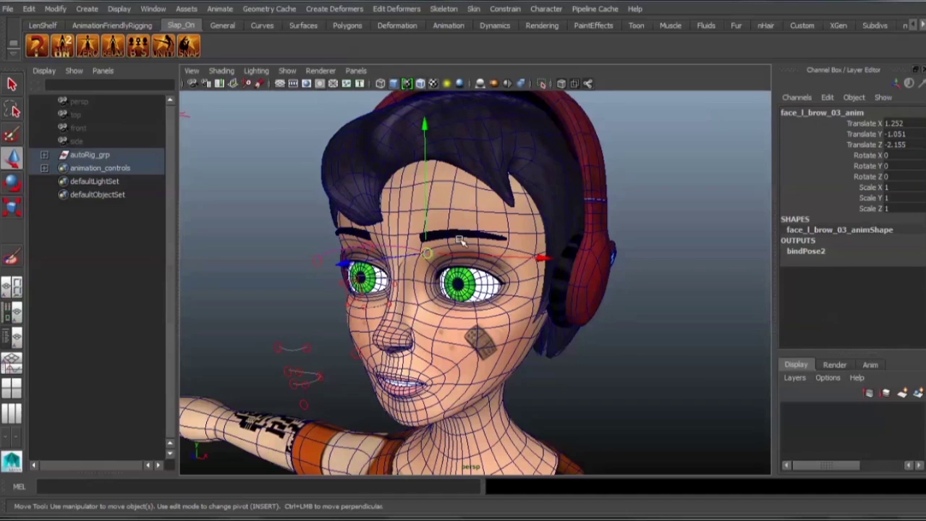
{"action": "left_click_drag", "start_coordinate": [428, 255], "coordinate": [506, 241]}
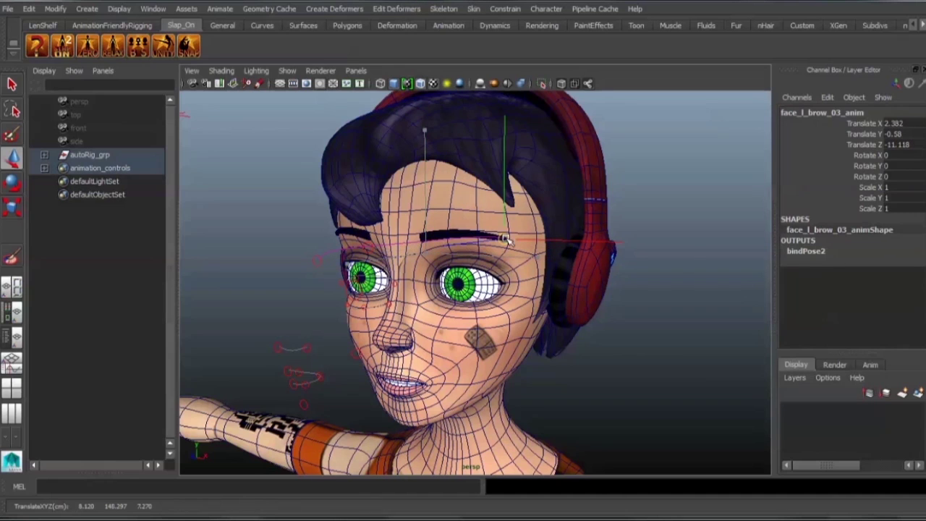
{"action": "left_click", "coordinate": [369, 244]}
{"action": "left_click_drag", "start_coordinate": [366, 243], "coordinate": [446, 234]}
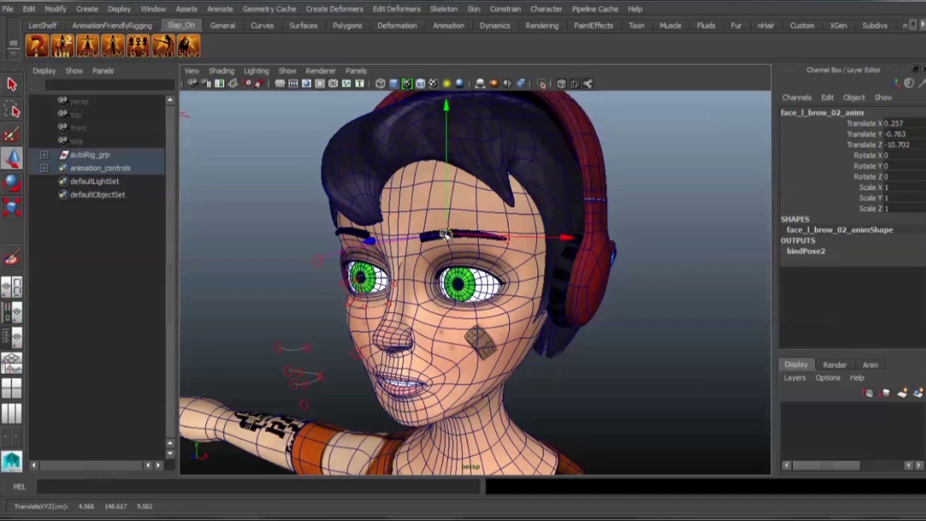
{"action": "left_click", "coordinate": [323, 260]}
{"action": "left_click_drag", "start_coordinate": [322, 260], "coordinate": [424, 239]}
- Place the face_l_eye_top_03_anim control at the outer corner of the left eye's upper lid
{"action": "left_click", "coordinate": [394, 285]}
{"action": "left_click_drag", "start_coordinate": [449, 319], "coordinate": [416, 325], "text": "alt"}
{"action": "scroll", "coordinate": [434, 324], "scroll_direction": "up", "scroll_amount": 5}
{"action": "scroll", "coordinate": [405, 322], "scroll_direction": "down", "scroll_amount": 5}
{"action": "middle_click_drag", "start_coordinate": [356, 318], "coordinate": [384, 345], "text": "alt"}
{"action": "left_click_drag", "start_coordinate": [384, 344], "coordinate": [388, 330], "text": "alt"}
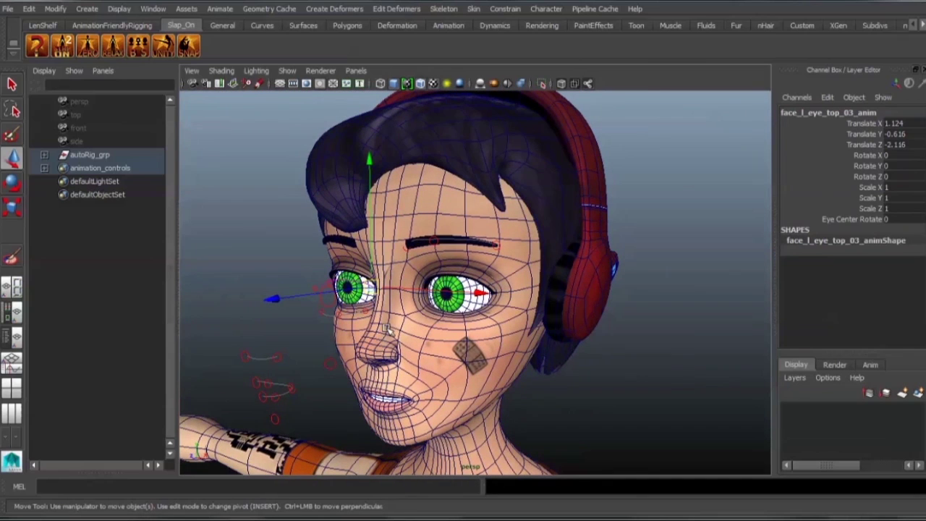
{"action": "left_click_drag", "start_coordinate": [369, 288], "coordinate": [491, 294]}
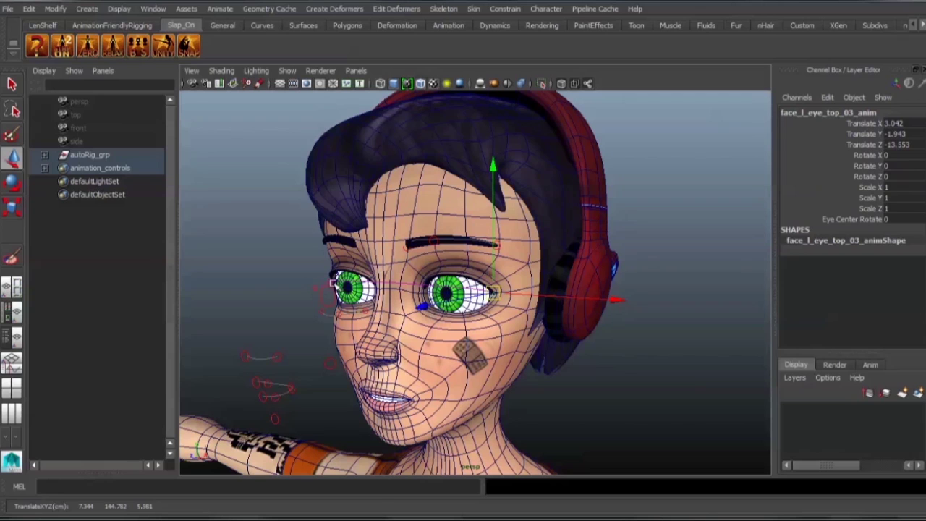
- Place face_l_eye_top_02_anim at the middle of the left upper eyelid and face_l_eye_top_01_anim at its inner corner
{"action": "left_click", "coordinate": [333, 284]}
{"action": "left_click_drag", "start_coordinate": [335, 283], "coordinate": [459, 275]}
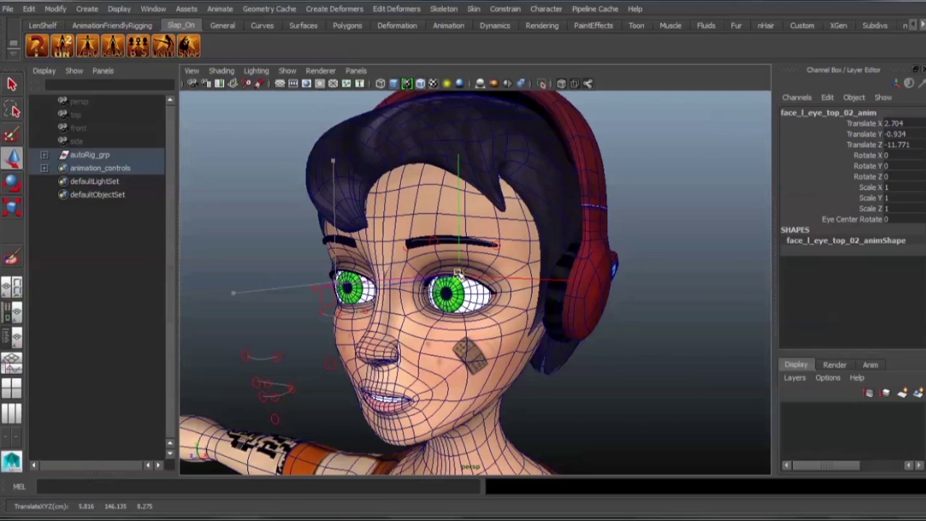
{"action": "scroll", "coordinate": [459, 274], "scroll_direction": "up", "scroll_amount": 6}
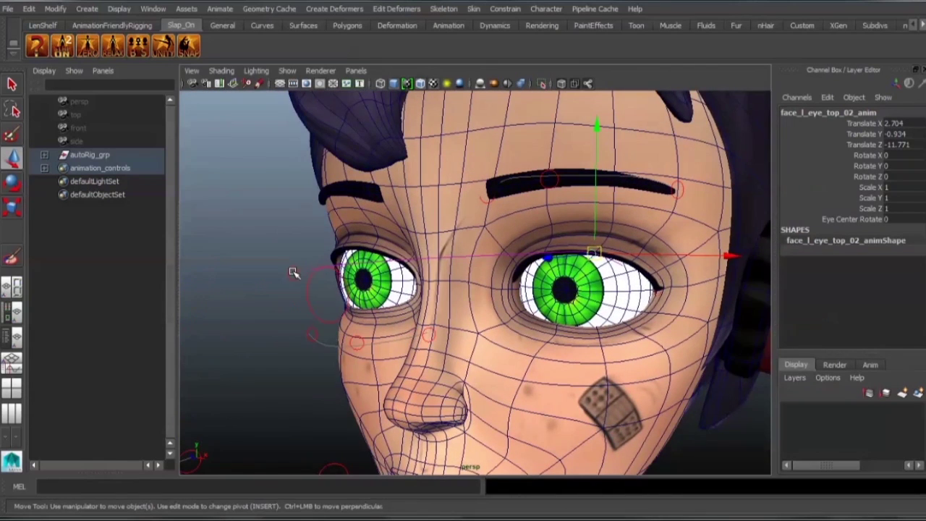
{"action": "left_click", "coordinate": [294, 271]}
{"action": "left_click", "coordinate": [313, 271]}
{"action": "left_click_drag", "start_coordinate": [314, 270], "coordinate": [516, 269]}
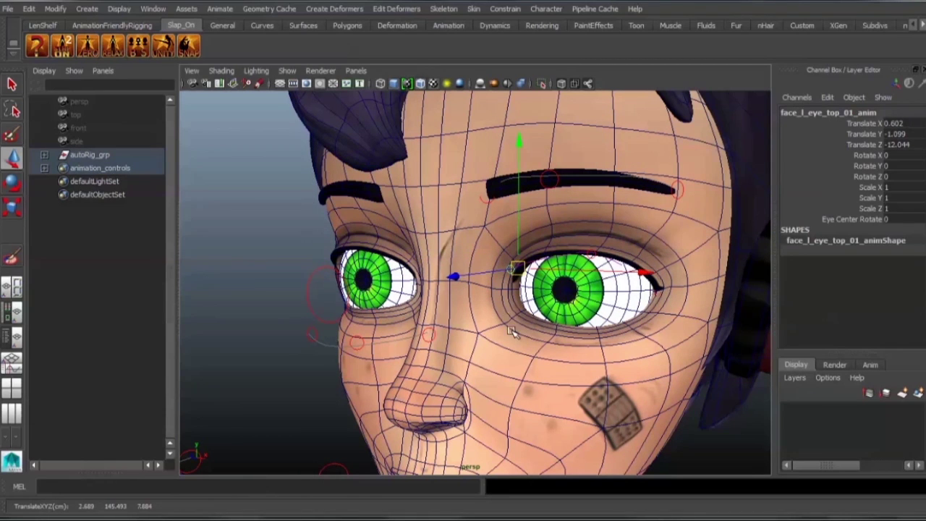
- Move the l_eye_rotate_anim control onto the pupil of the left eye
{"action": "left_click_drag", "start_coordinate": [490, 323], "coordinate": [476, 319], "text": "alt"}
{"action": "left_click", "coordinate": [340, 270]}
{"action": "left_click_drag", "start_coordinate": [345, 293], "coordinate": [562, 291]}
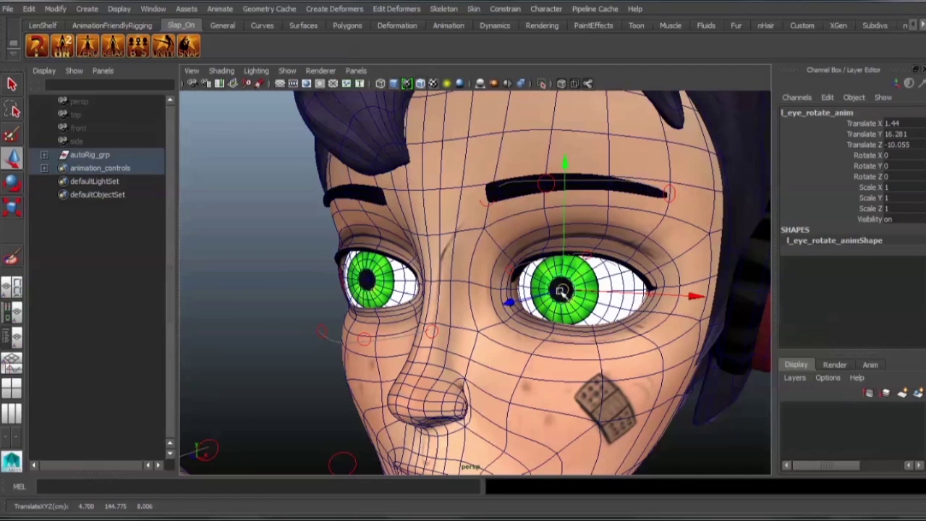
- Place face_l_eye_bot_03_anim, face_l_eye_bot_02_anim and face_l_eye_bot_01_anim along the left lower eyelid from outer to inner corner
{"action": "left_click", "coordinate": [432, 329]}
{"action": "left_click_drag", "start_coordinate": [432, 329], "coordinate": [656, 322]}
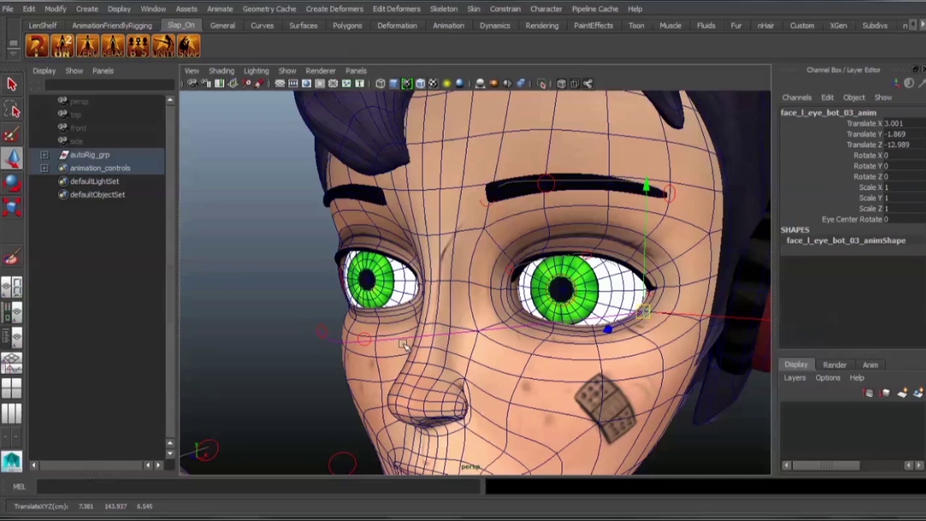
{"action": "left_click", "coordinate": [364, 338]}
{"action": "left_click_drag", "start_coordinate": [364, 339], "coordinate": [563, 331]}
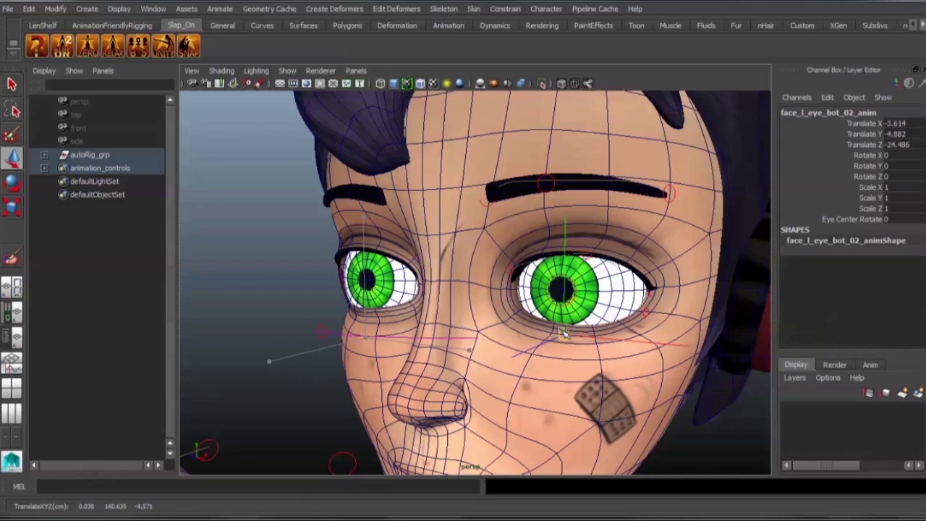
{"action": "left_click", "coordinate": [324, 332]}
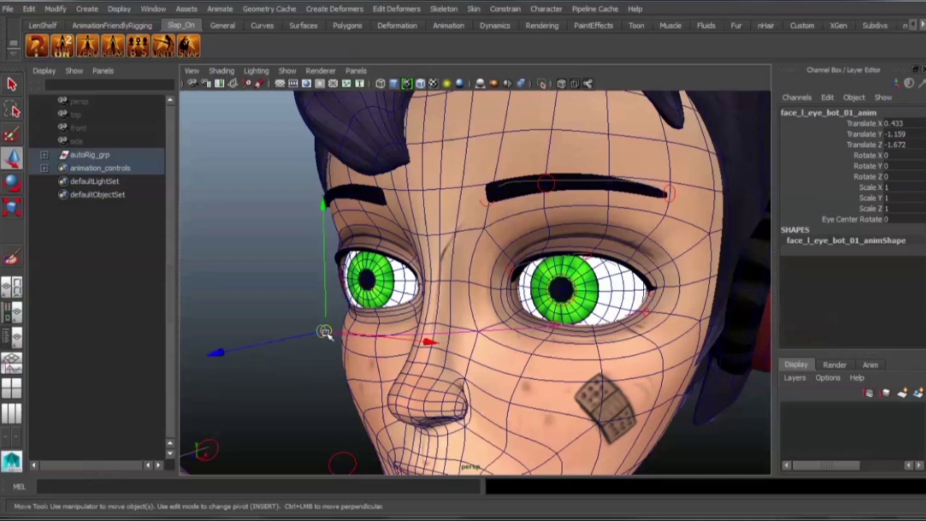
{"action": "left_click_drag", "start_coordinate": [324, 332], "coordinate": [516, 313]}
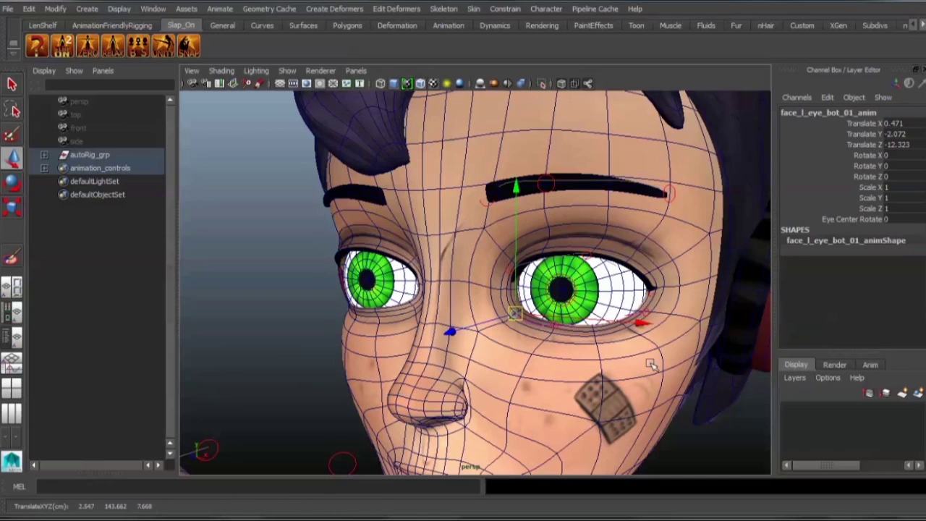
- Move the face_l_cheek_anim control onto the left cheek beside the bandage
{"action": "right_click_drag", "start_coordinate": [651, 363], "coordinate": [576, 346], "text": "alt"}
{"action": "left_click_drag", "start_coordinate": [575, 346], "coordinate": [605, 330], "text": "alt"}
{"action": "left_click", "coordinate": [449, 298]}
{"action": "left_click_drag", "start_coordinate": [480, 310], "coordinate": [469, 322], "text": "alt"}
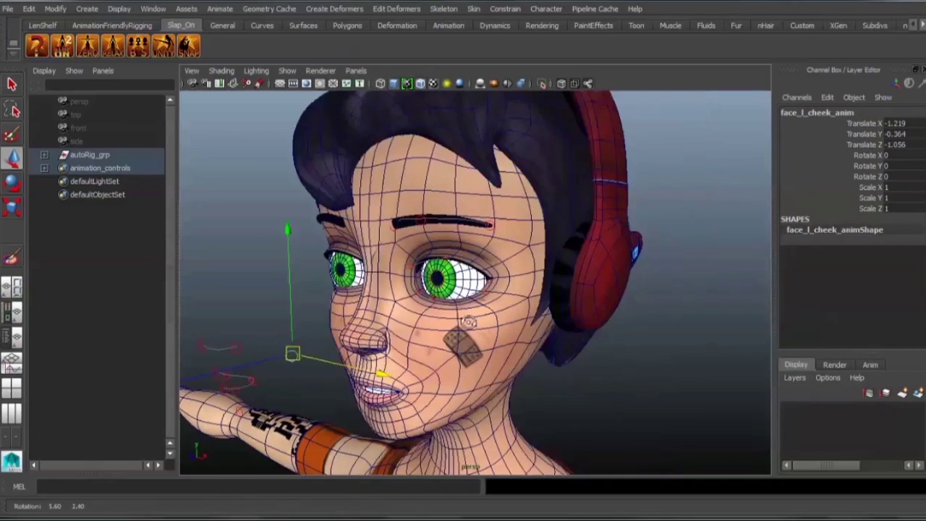
{"action": "middle_click_drag", "start_coordinate": [469, 322], "coordinate": [486, 298], "text": "alt"}
{"action": "right_click_drag", "start_coordinate": [486, 297], "coordinate": [504, 322], "text": "alt"}
{"action": "left_click_drag", "start_coordinate": [192, 354], "coordinate": [469, 355]}
- Enlarge the perspective view to full size and place face_l_nostril_anim on the left nostril and the nose control on the nose tip
{"action": "key", "text": "space"}
{"action": "key", "text": "alt+space"}
{"action": "left_click_drag", "start_coordinate": [412, 301], "coordinate": [482, 316], "text": "alt"}
{"action": "right_click_drag", "start_coordinate": [481, 316], "coordinate": [469, 304], "text": "alt"}
{"action": "left_click_drag", "start_coordinate": [469, 304], "coordinate": [414, 317], "text": "alt"}
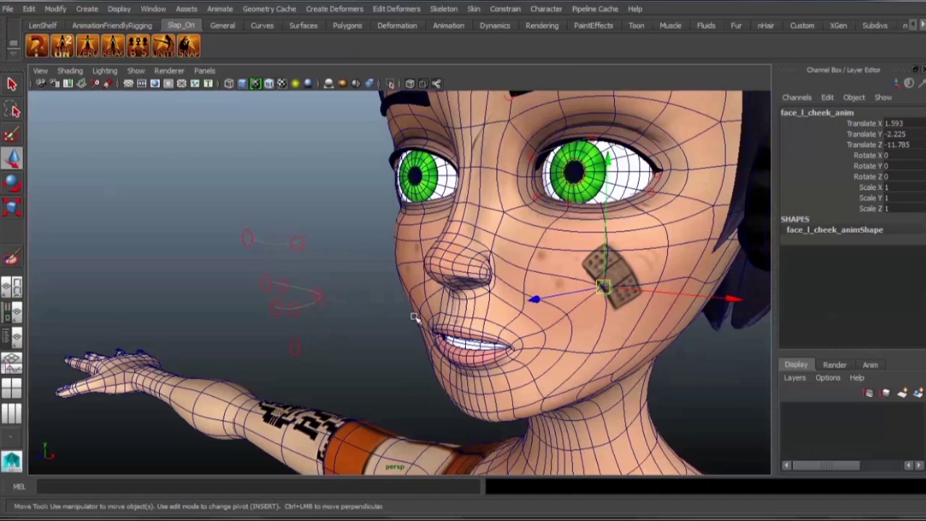
{"action": "left_click", "coordinate": [301, 239]}
{"action": "left_click_drag", "start_coordinate": [301, 239], "coordinate": [340, 274], "text": "alt"}
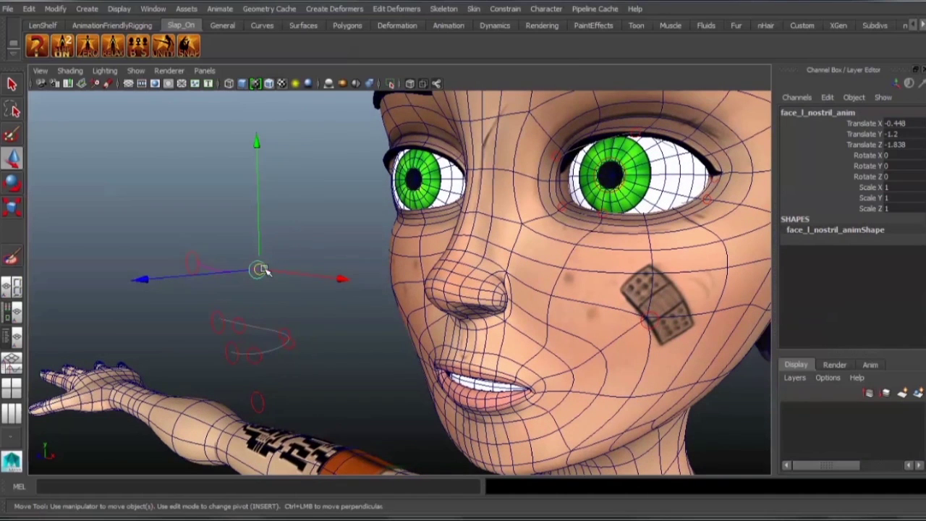
{"action": "left_click_drag", "start_coordinate": [260, 270], "coordinate": [501, 302]}
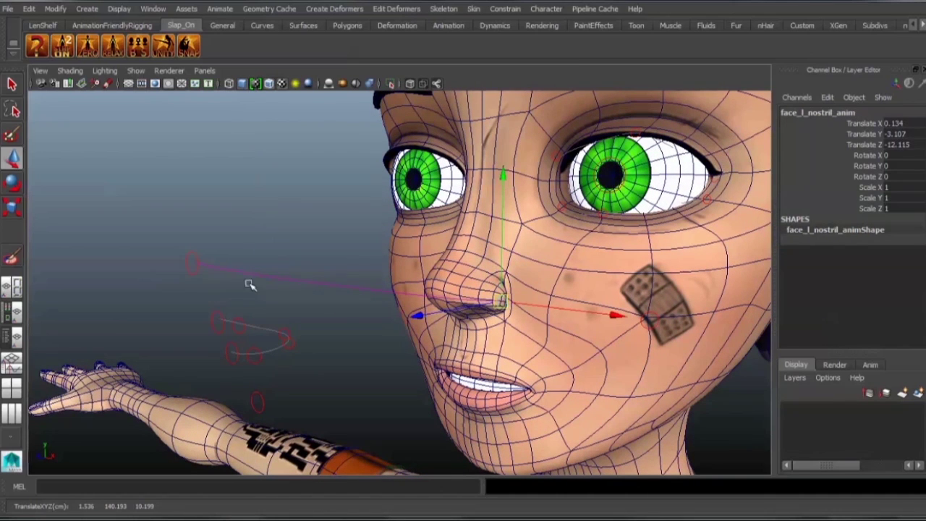
{"action": "left_click", "coordinate": [199, 258]}
{"action": "left_click_drag", "start_coordinate": [199, 258], "coordinate": [434, 292]}
- Place face_l_lip_top_corner_anim and face_l_lip_bot_corner_anim on the left corner of the mouth, upper and lower lip respectively
{"action": "left_click", "coordinate": [286, 333]}
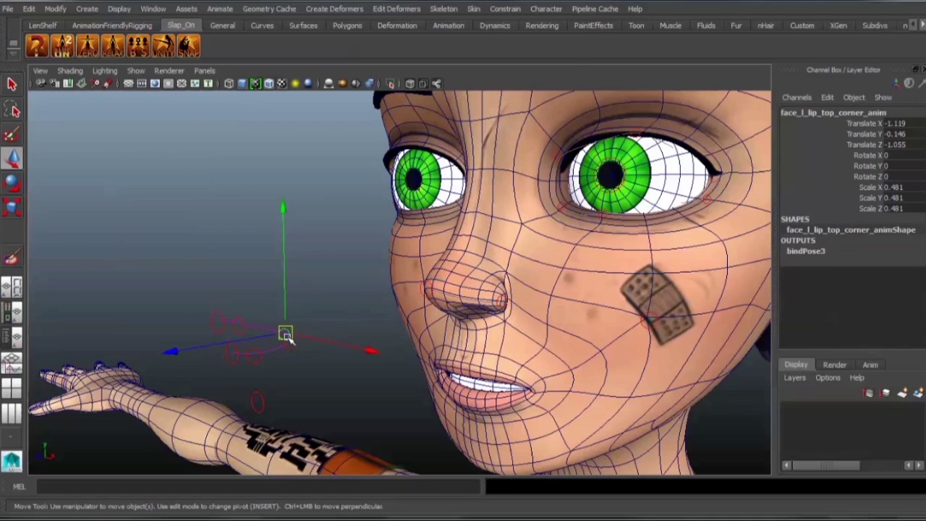
{"action": "left_click_drag", "start_coordinate": [287, 333], "coordinate": [531, 389]}
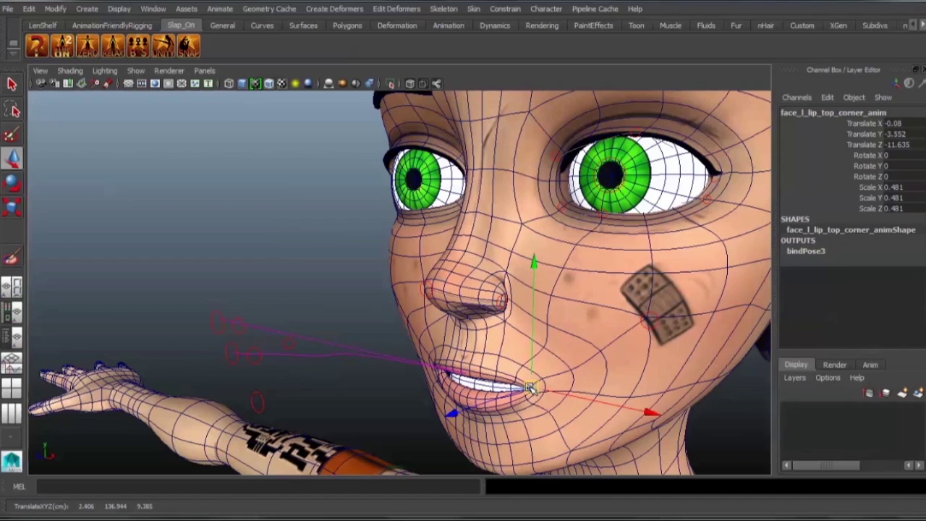
{"action": "scroll", "coordinate": [519, 353], "scroll_direction": "up", "scroll_amount": 3}
{"action": "middle_click_drag", "start_coordinate": [519, 353], "coordinate": [446, 308], "text": "alt"}
{"action": "right_click_drag", "start_coordinate": [446, 308], "coordinate": [417, 309], "text": "alt"}
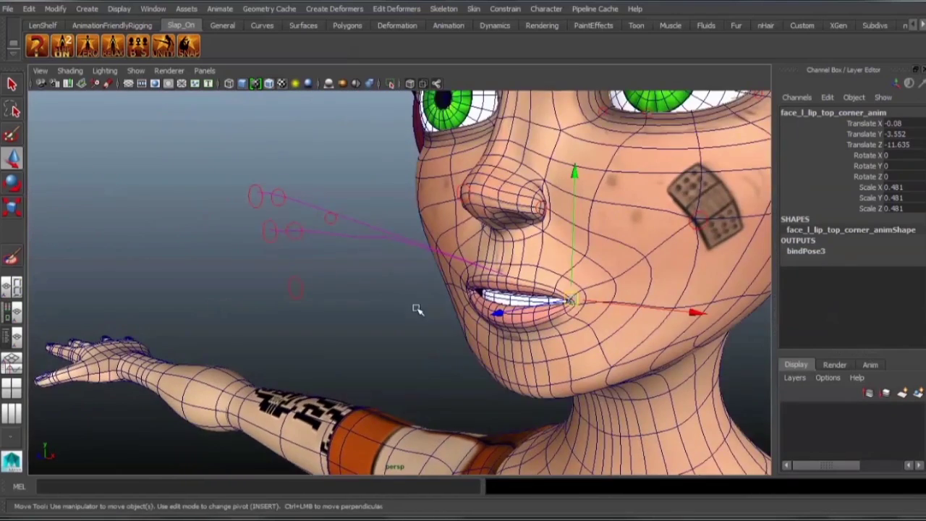
{"action": "left_click", "coordinate": [328, 223]}
{"action": "left_click_drag", "start_coordinate": [331, 220], "coordinate": [572, 328]}
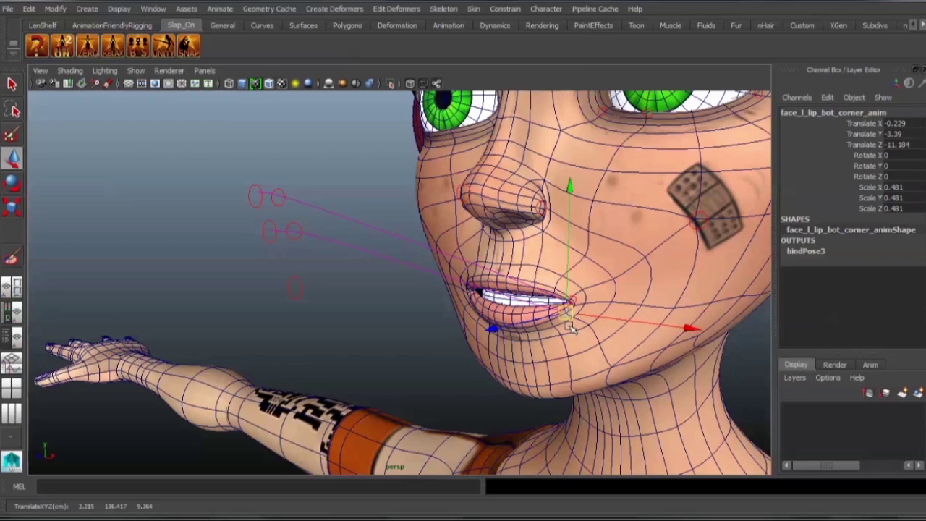
- Place face_l_lip_top_anim on the left half of the upper lip and face_lip_top_mid_anim at its middle
{"action": "left_click", "coordinate": [282, 194]}
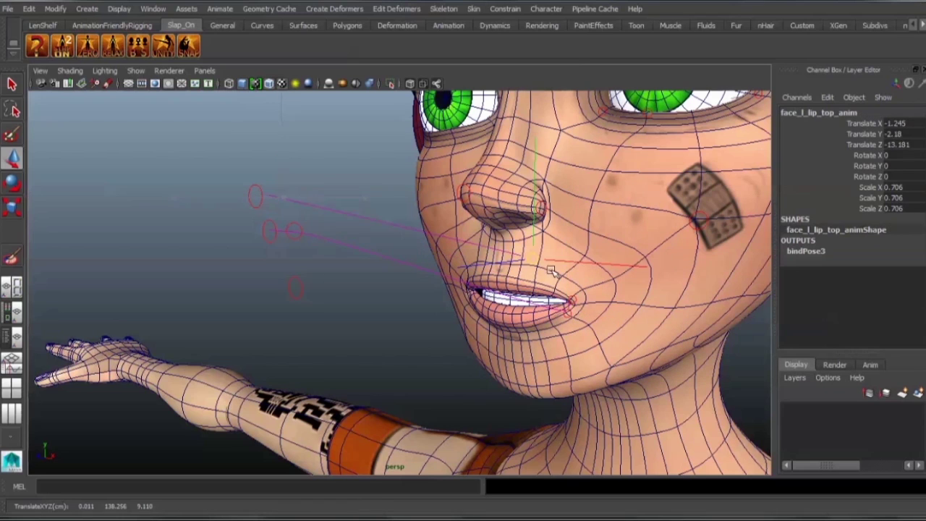
{"action": "left_click_drag", "start_coordinate": [283, 197], "coordinate": [532, 295]}
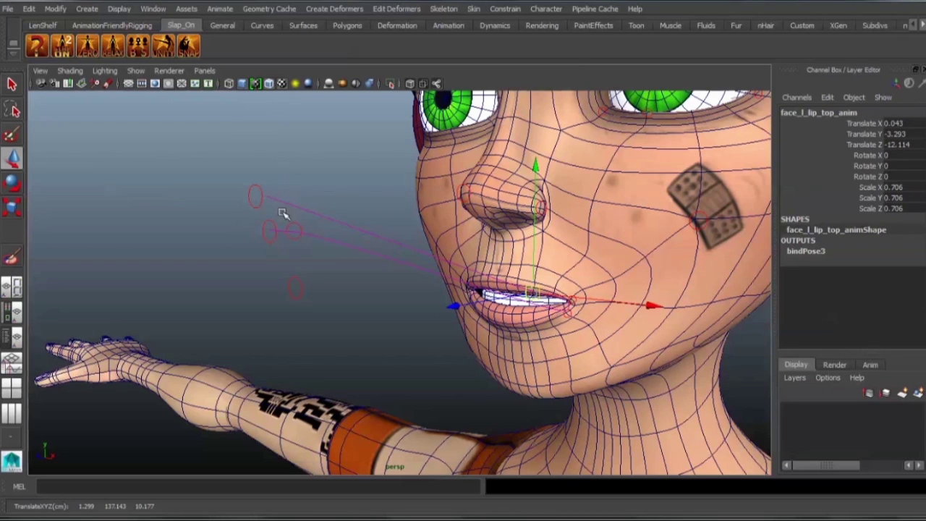
{"action": "left_click", "coordinate": [258, 196]}
{"action": "left_click_drag", "start_coordinate": [265, 198], "coordinate": [499, 292]}
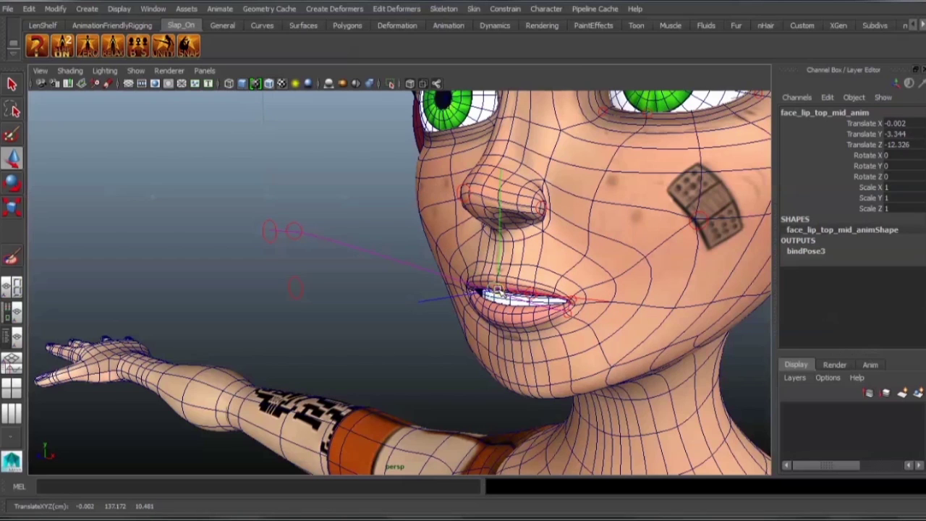
- Place the left lower lip control on the left half of the lower lip and face_lip_bot_mid_anim at its middle
{"action": "left_click", "coordinate": [299, 228]}
{"action": "left_click_drag", "start_coordinate": [300, 229], "coordinate": [542, 327]}
{"action": "left_click", "coordinate": [270, 230]}
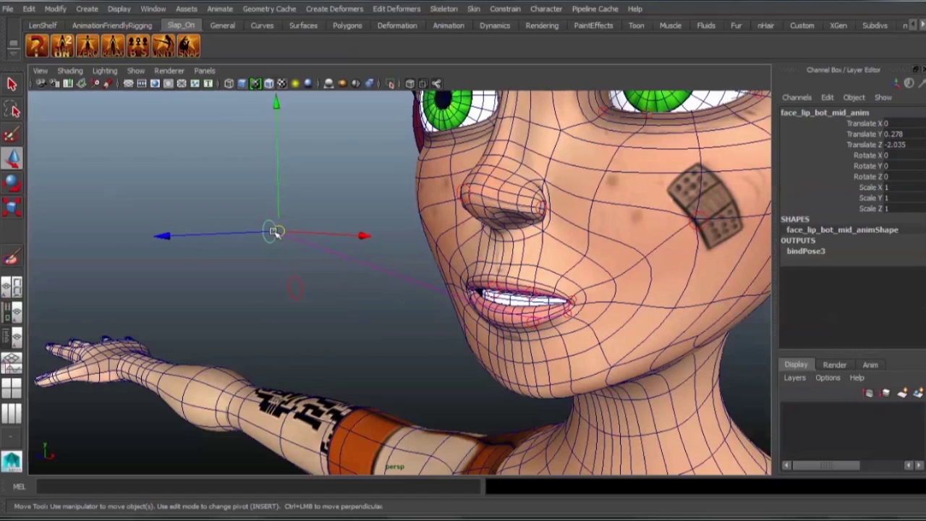
{"action": "left_click_drag", "start_coordinate": [270, 229], "coordinate": [507, 326]}
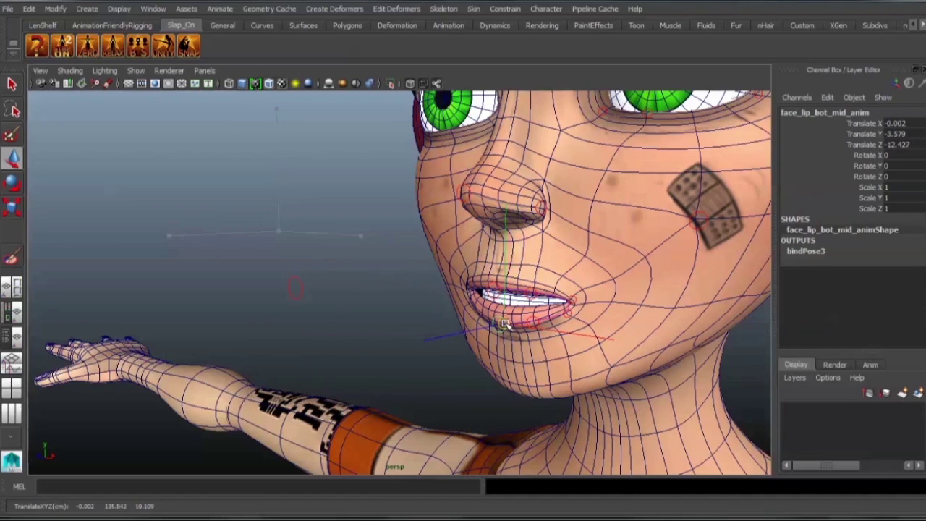
- Move the face_chin_anim control onto the tip of the chin
{"action": "left_click_drag", "start_coordinate": [527, 357], "coordinate": [537, 343], "text": "alt"}
{"action": "middle_click_drag", "start_coordinate": [537, 343], "coordinate": [429, 359], "text": "alt"}
{"action": "right_click_drag", "start_coordinate": [429, 360], "coordinate": [500, 356], "text": "alt"}
{"action": "left_click", "coordinate": [194, 240]}
{"action": "left_click_drag", "start_coordinate": [198, 238], "coordinate": [549, 446]}
- Turn off the wireframe overlay on the shaded character in the perspective view
{"action": "right_click_drag", "start_coordinate": [667, 349], "coordinate": [377, 313], "text": "alt"}
{"action": "left_click_drag", "start_coordinate": [376, 312], "coordinate": [436, 309], "text": "alt"}
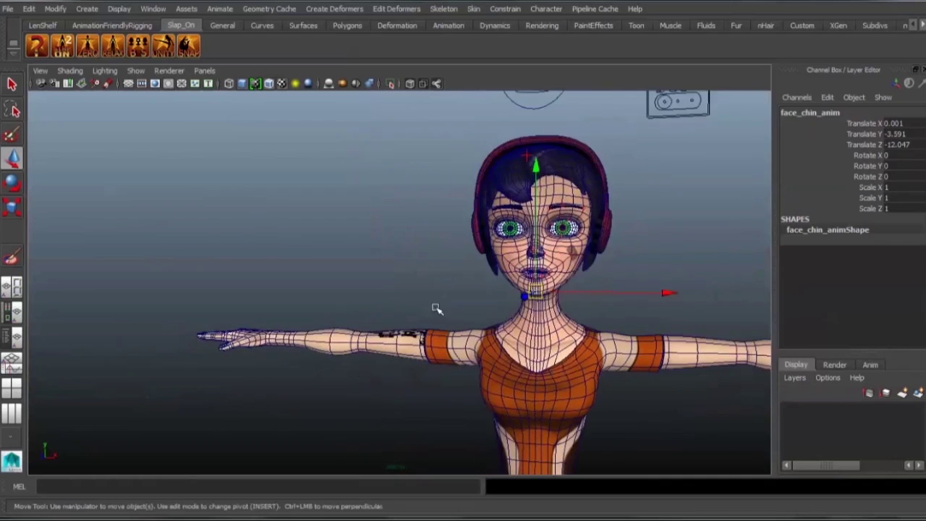
{"action": "right_click_drag", "start_coordinate": [436, 308], "coordinate": [474, 296], "text": "alt"}
{"action": "middle_click_drag", "start_coordinate": [474, 296], "coordinate": [398, 378], "text": "alt"}
{"action": "left_click", "coordinate": [270, 84]}
{"action": "right_click_drag", "start_coordinate": [648, 368], "coordinate": [585, 360], "text": "alt"}
{"action": "middle_click_drag", "start_coordinate": [585, 359], "coordinate": [556, 318], "text": "alt"}
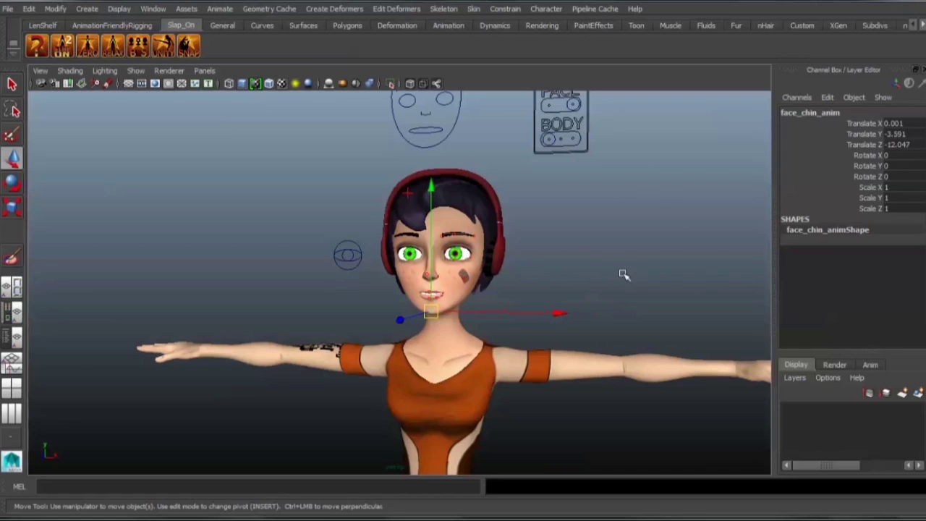
- Slide the body_on_off control to Translate X 4.71 to show the body placement controls
{"action": "left_click", "coordinate": [705, 326]}
{"action": "right_click_drag", "start_coordinate": [699, 289], "coordinate": [526, 296], "text": "alt"}
{"action": "left_click_drag", "start_coordinate": [526, 297], "coordinate": [488, 165], "text": "alt"}
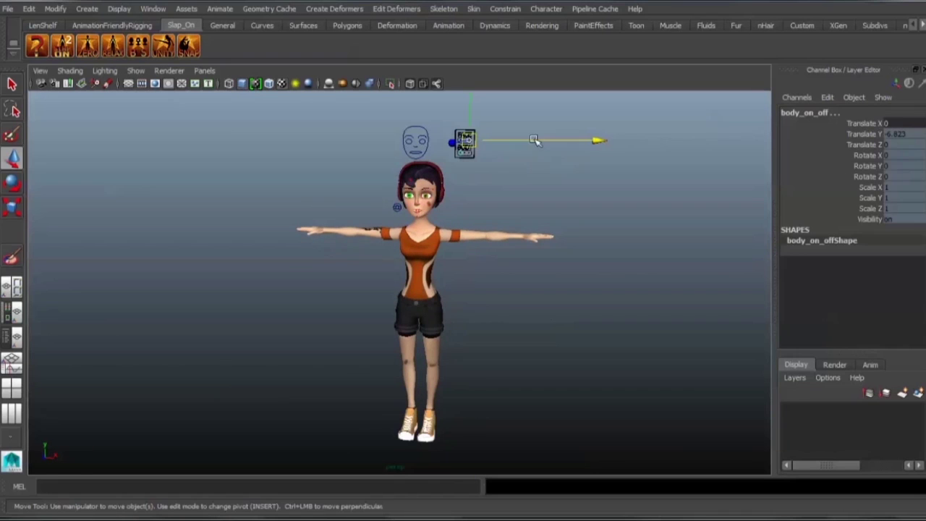
{"action": "left_click_drag", "start_coordinate": [534, 140], "coordinate": [618, 248]}
{"action": "mouse_move", "coordinate": [288, 323]}
{"action": "middle_mouse_down", "text": "alt"}
{"action": "mouse_move", "coordinate": [300, 331]}
{"action": "mouse_move", "coordinate": [299, 308]}
{"action": "mouse_move", "coordinate": [296, 315]}
{"action": "middle_mouse_up", "text": "alt"}
{"action": "left_click_drag", "start_coordinate": [296, 314], "coordinate": [322, 320], "text": "alt"}
- Save the scene under the new name "trixxie before Script" in the Slap On folder
{"action": "left_click", "coordinate": [7, 8]}
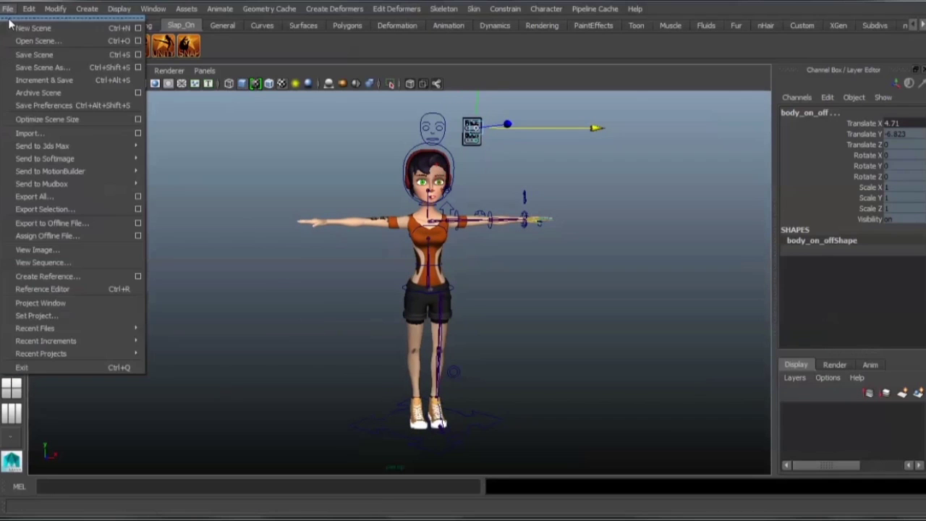
{"action": "mouse_move", "coordinate": [81, 333]}
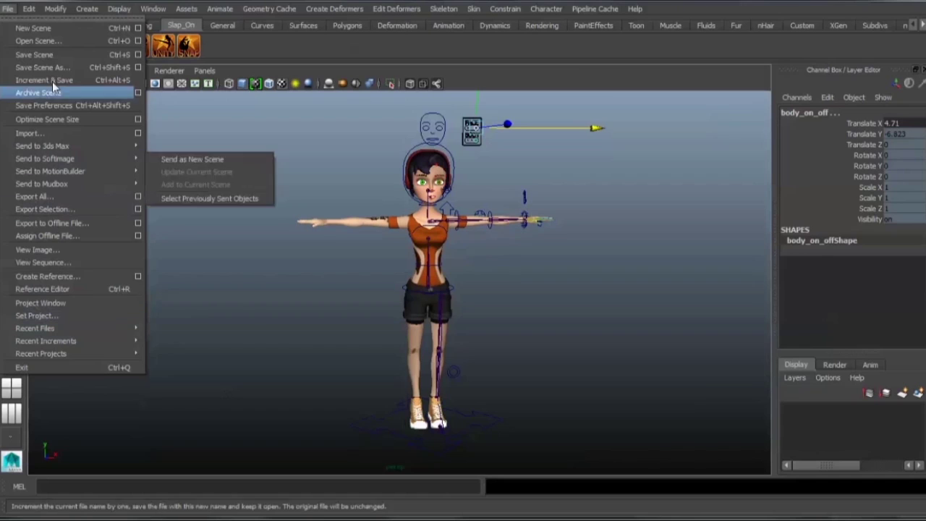
{"action": "left_click", "coordinate": [40, 67]}
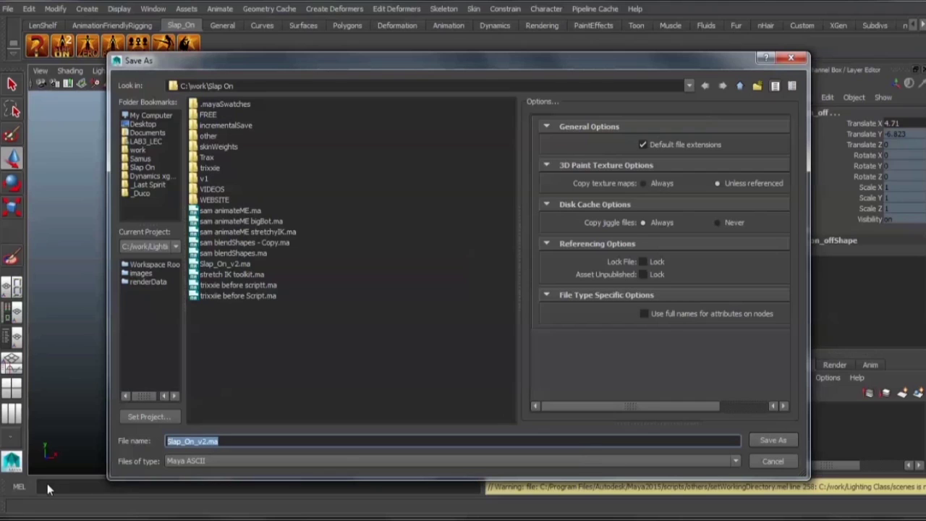
{"action": "type", "text": "tri"}
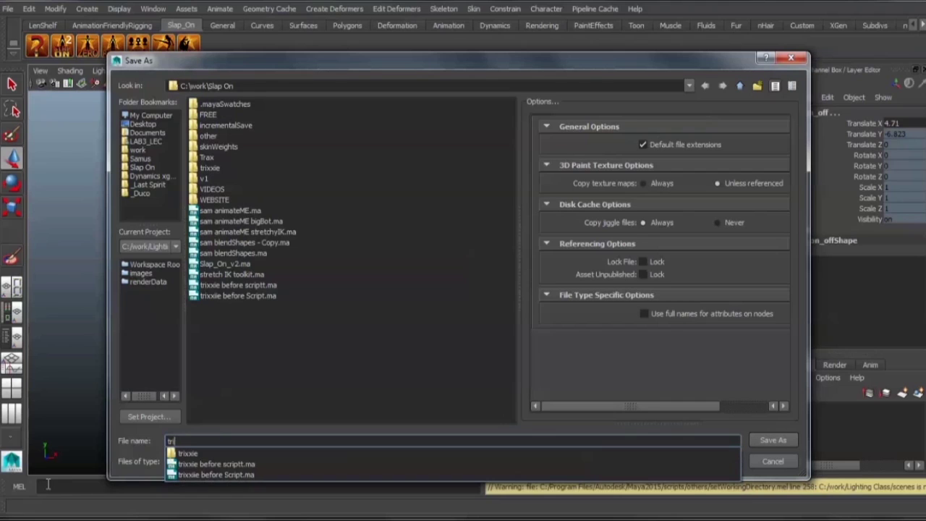
{"action": "type", "text": "xxie "}
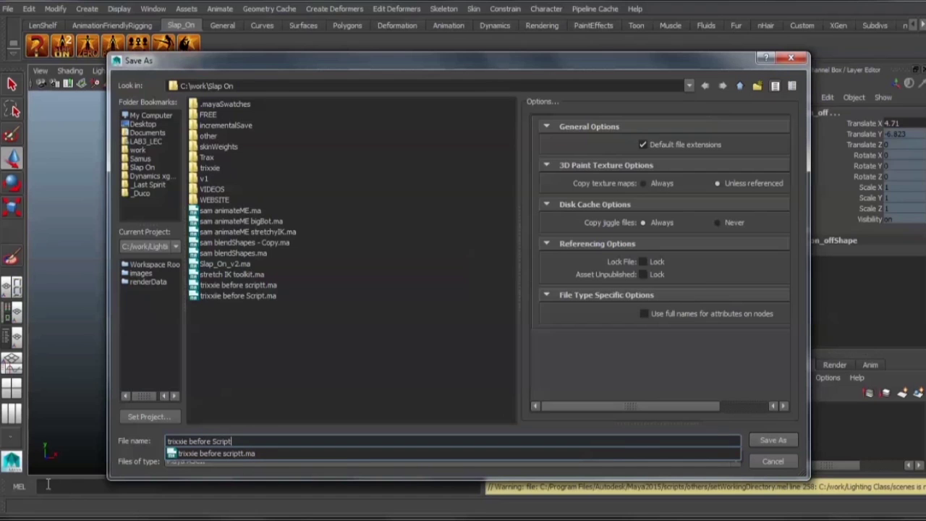
{"action": "type", "text": "before Script"}
{"action": "left_click", "coordinate": [776, 439]}
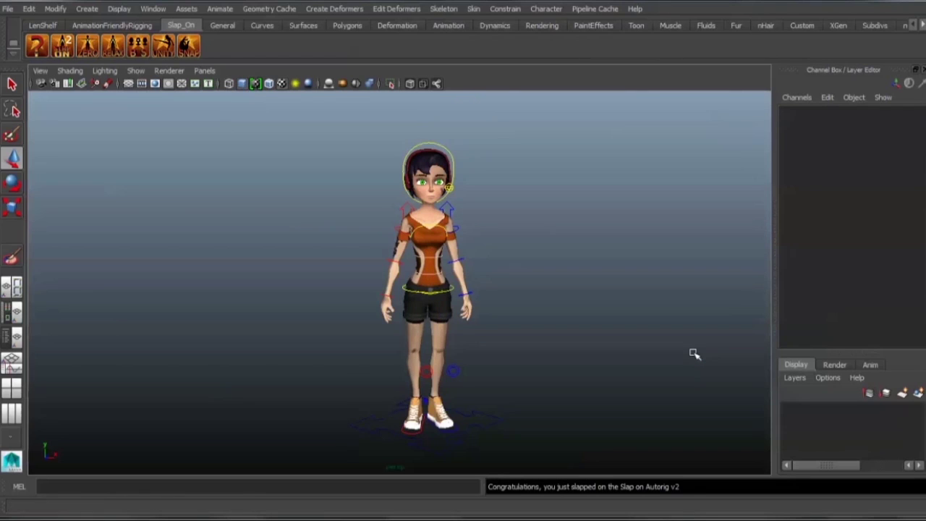
- Rotate the left and right upper arm FK controls together to raise both arms away from the body
{"action": "left_click_drag", "start_coordinate": [474, 382], "coordinate": [445, 385], "text": "alt"}
{"action": "right_click_drag", "start_coordinate": [421, 375], "coordinate": [444, 382], "text": "alt"}
{"action": "middle_click_drag", "start_coordinate": [444, 382], "coordinate": [455, 338], "text": "alt"}
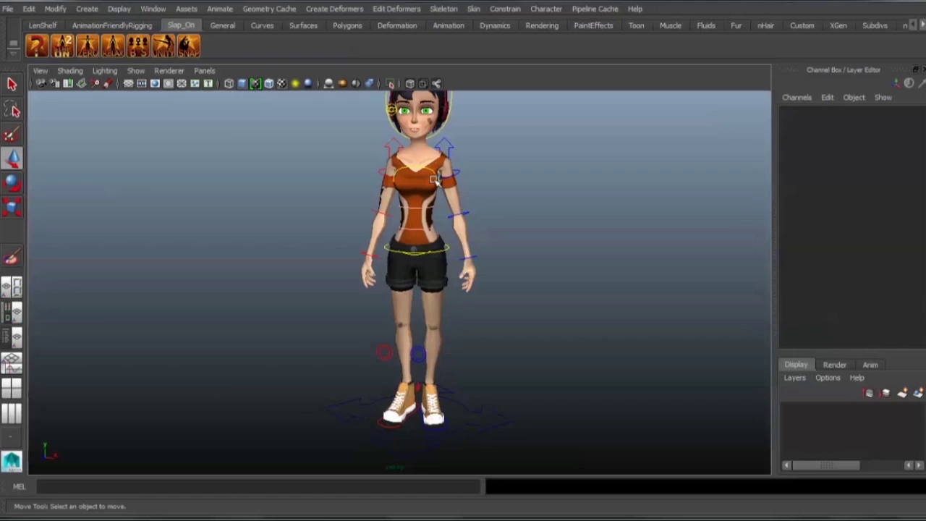
{"action": "middle_click_drag", "start_coordinate": [436, 181], "coordinate": [464, 207], "text": "alt"}
{"action": "left_click", "coordinate": [463, 207]}
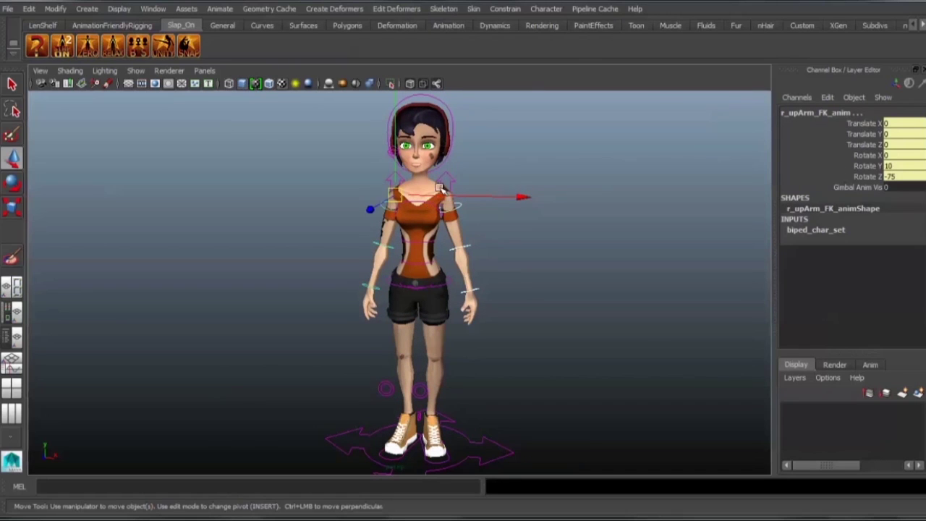
{"action": "key", "text": "e"}
{"action": "left_click_drag", "start_coordinate": [493, 134], "coordinate": [475, 185]}
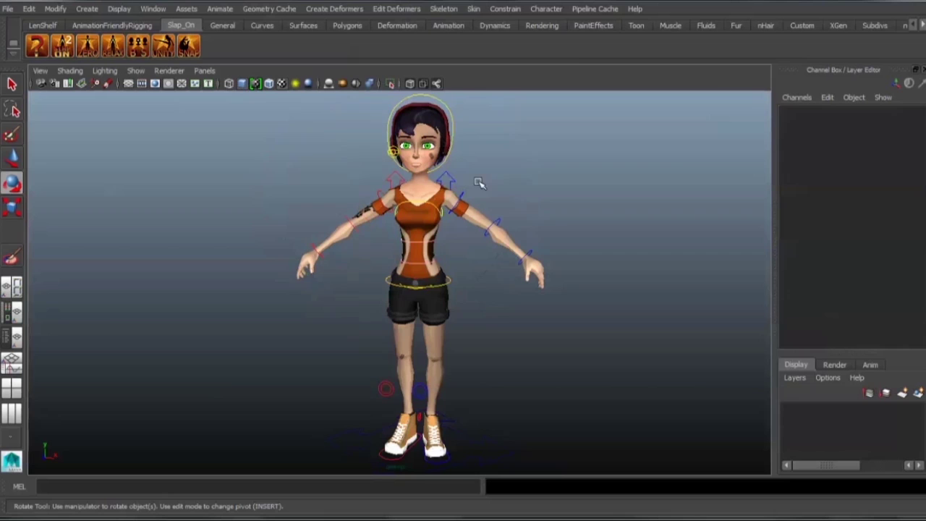
- Set Fingers Anim Vis to 1 on the l_shldr_anim control
{"action": "left_click", "coordinate": [452, 206]}
{"action": "left_click_drag", "start_coordinate": [532, 268], "coordinate": [561, 267], "text": "alt"}
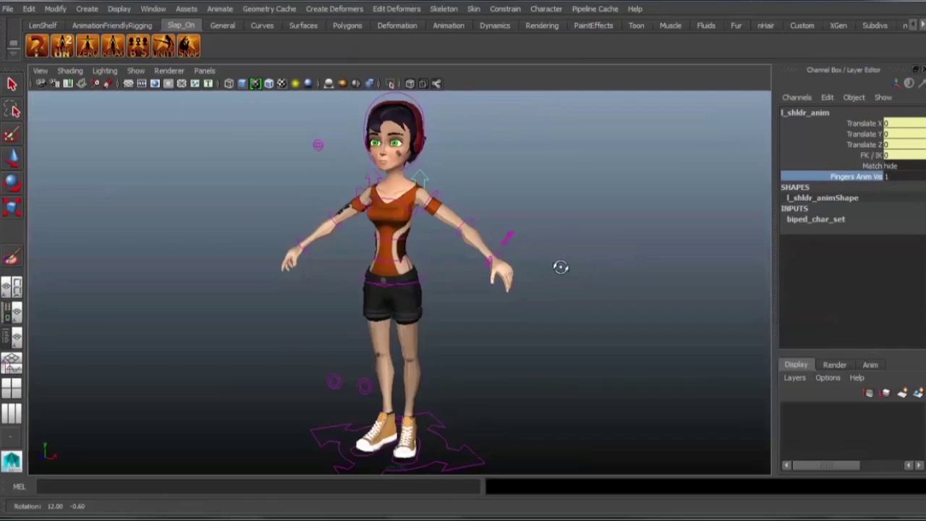
{"action": "scroll", "coordinate": [492, 252], "scroll_direction": "up", "scroll_amount": 8}
{"action": "middle_click_drag", "start_coordinate": [561, 267], "coordinate": [535, 291], "text": "alt"}
- Try lowering the Relax value of l_fingers_anim to -4.8 to spread the fingers, and undo the change
{"action": "left_click", "coordinate": [500, 172]}
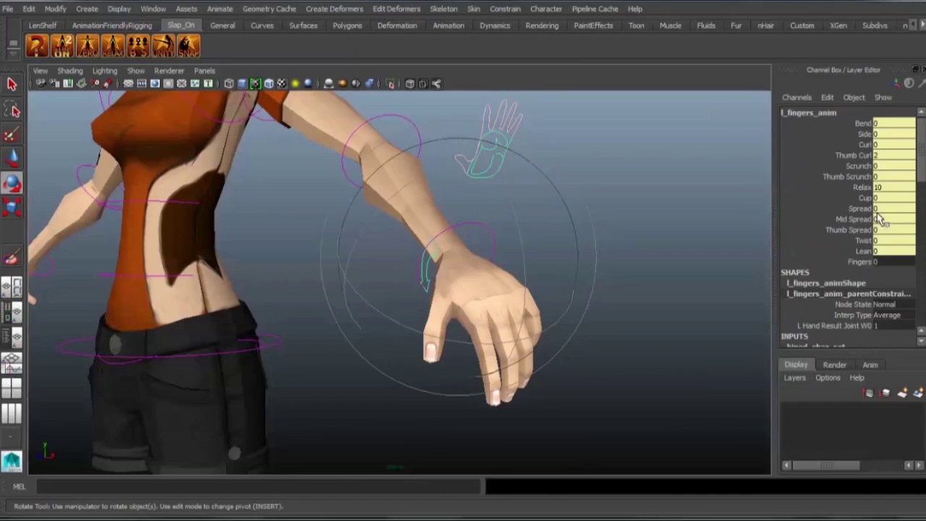
{"action": "left_click", "coordinate": [862, 187]}
{"action": "middle_click_drag", "start_coordinate": [579, 269], "coordinate": [487, 263]}
{"action": "key", "text": "ctrl+z"}
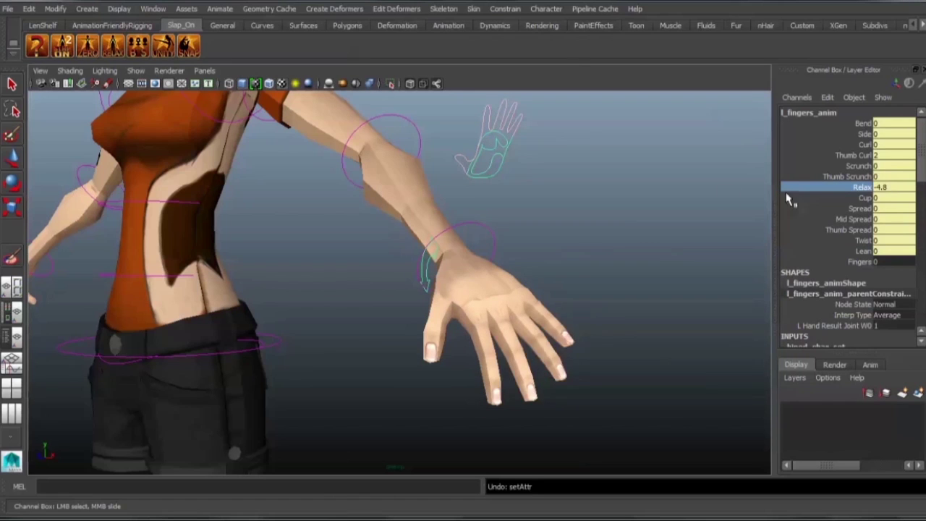
- Try a Thumb Curl value of 4.2 on l_fingers_anim, and undo the change
{"action": "left_click", "coordinate": [861, 157]}
{"action": "left_click_drag", "start_coordinate": [558, 273], "coordinate": [601, 254], "text": "alt"}
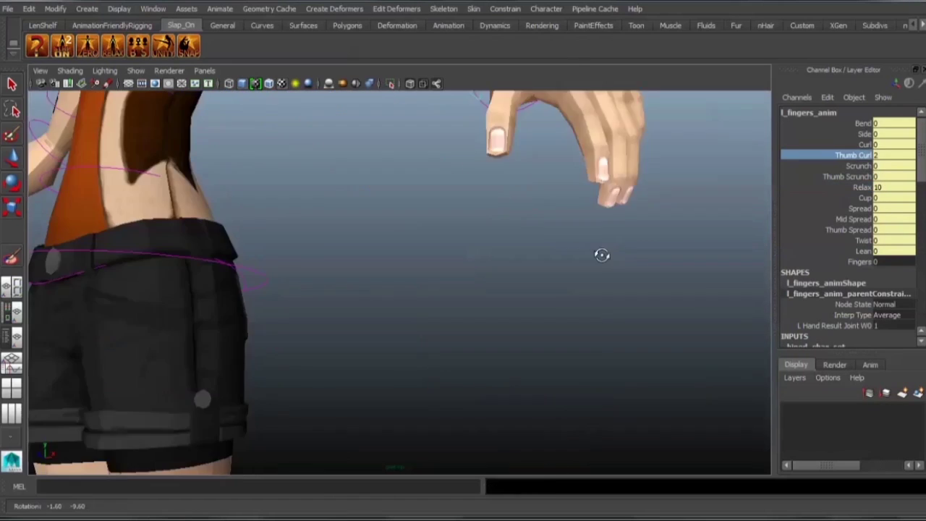
{"action": "middle_click_drag", "start_coordinate": [601, 254], "coordinate": [579, 285], "text": "alt"}
{"action": "right_click_drag", "start_coordinate": [578, 286], "coordinate": [436, 334], "text": "alt"}
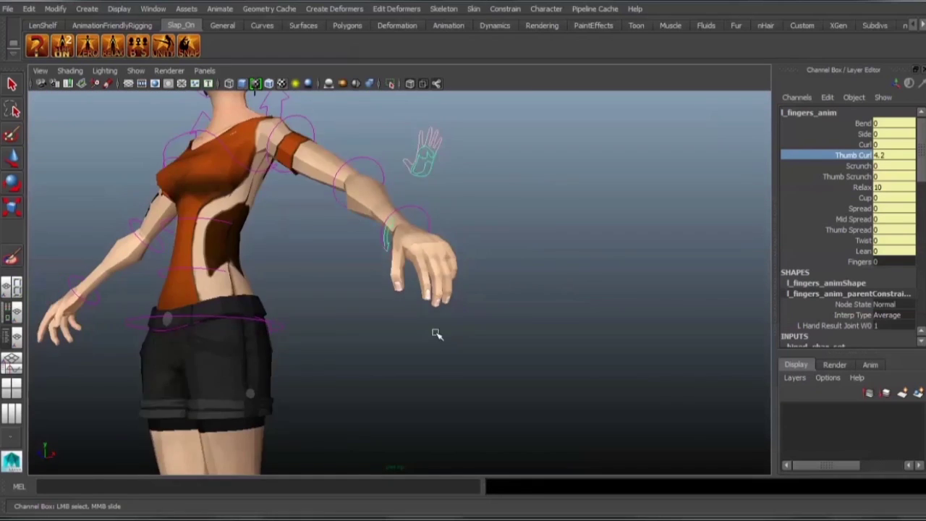
{"action": "left_click_drag", "start_coordinate": [437, 335], "coordinate": [513, 341], "text": "alt"}
{"action": "key", "text": "ctrl+z"}
- Test the body_anim control by lowering the hips so the knees bend, and undo the move
{"action": "right_click_drag", "start_coordinate": [513, 341], "coordinate": [431, 362], "text": "alt"}
{"action": "left_click_drag", "start_coordinate": [430, 362], "coordinate": [335, 438], "text": "alt"}
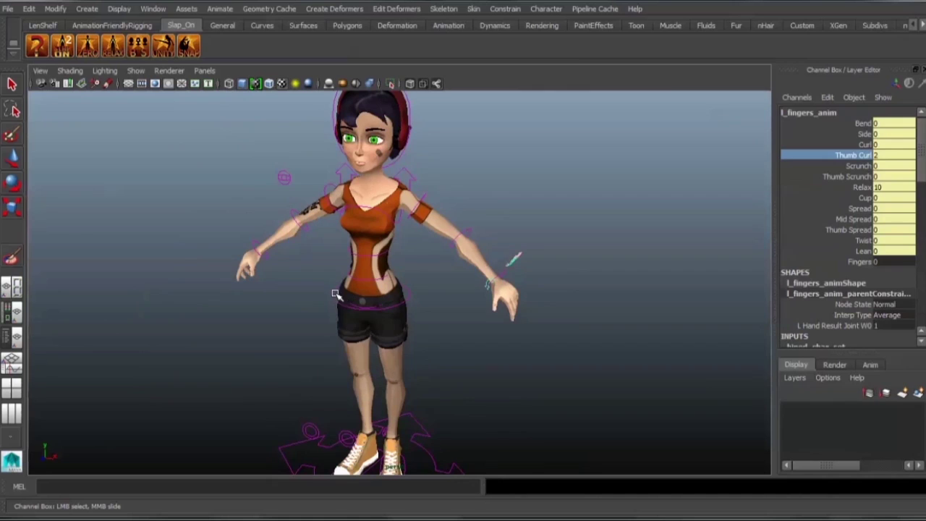
{"action": "left_click", "coordinate": [337, 297]}
{"action": "scroll", "coordinate": [337, 297], "scroll_direction": "down", "scroll_amount": 1}
{"action": "left_click_drag", "start_coordinate": [340, 300], "coordinate": [344, 351], "text": "alt"}
{"action": "key", "text": "w"}
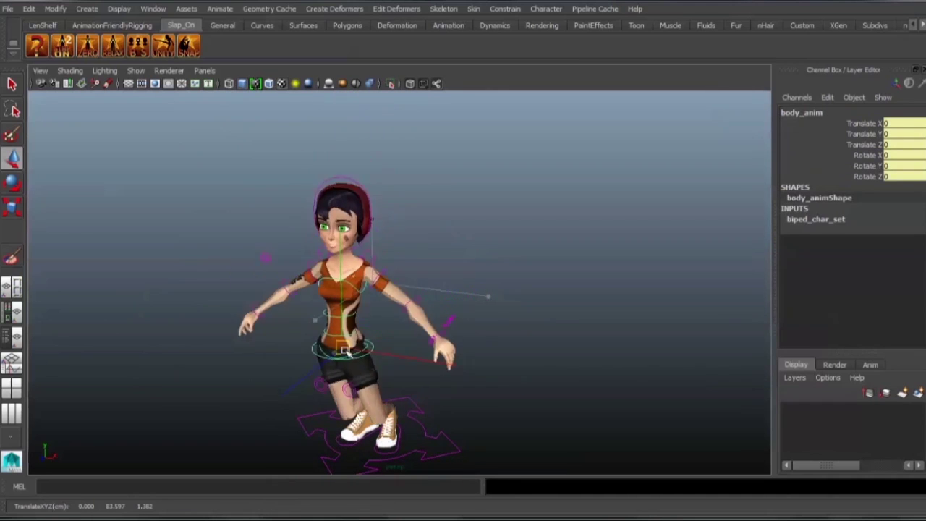
{"action": "key", "text": "ctrl+z"}
- Test the lookAt_anim control by moving it to redirect the eyes, and undo the move
{"action": "right_click_drag", "start_coordinate": [464, 290], "coordinate": [640, 375], "text": "alt"}
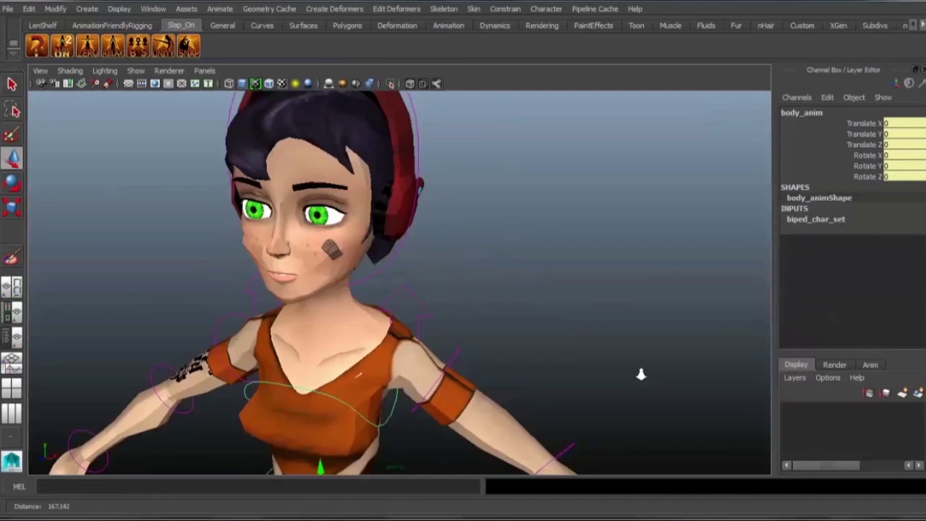
{"action": "left_click_drag", "start_coordinate": [640, 374], "coordinate": [362, 279], "text": "alt"}
{"action": "right_click_drag", "start_coordinate": [362, 280], "coordinate": [217, 289], "text": "alt"}
{"action": "left_click", "coordinate": [161, 208]}
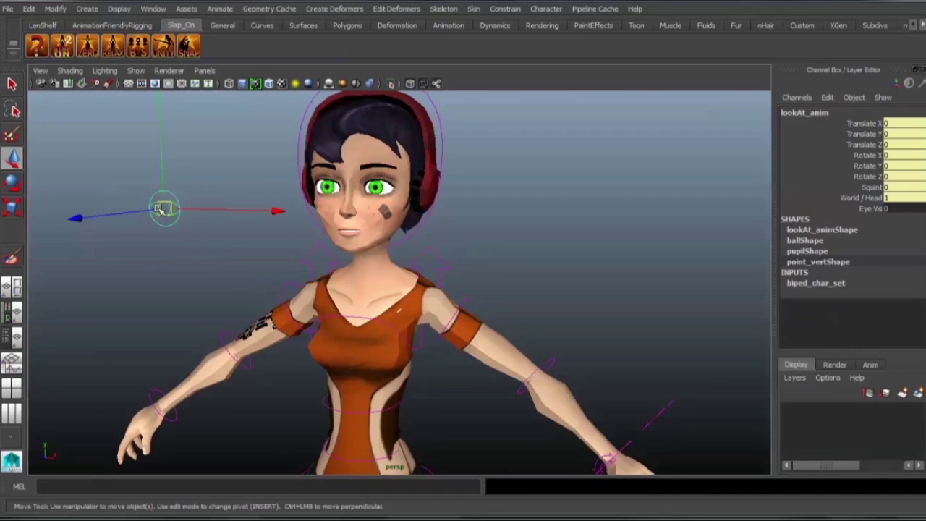
{"action": "left_click_drag", "start_coordinate": [161, 209], "coordinate": [304, 130]}
{"action": "key", "text": "ctrl+z"}
- Set Blend Shape Vis to 1 on the all_anim control and view the blend shape heads above the character
{"action": "right_click_drag", "start_coordinate": [449, 246], "coordinate": [311, 231], "text": "alt"}
{"action": "middle_click_drag", "start_coordinate": [426, 463], "coordinate": [396, 355], "text": "alt"}
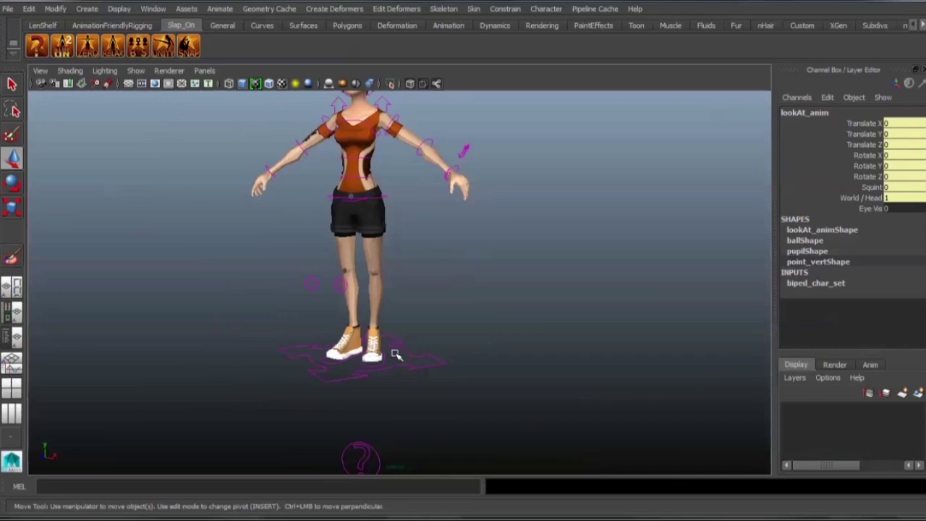
{"action": "left_click_drag", "start_coordinate": [396, 355], "coordinate": [408, 366], "text": "alt"}
{"action": "left_click", "coordinate": [454, 370]}
{"action": "left_click", "coordinate": [842, 231]}
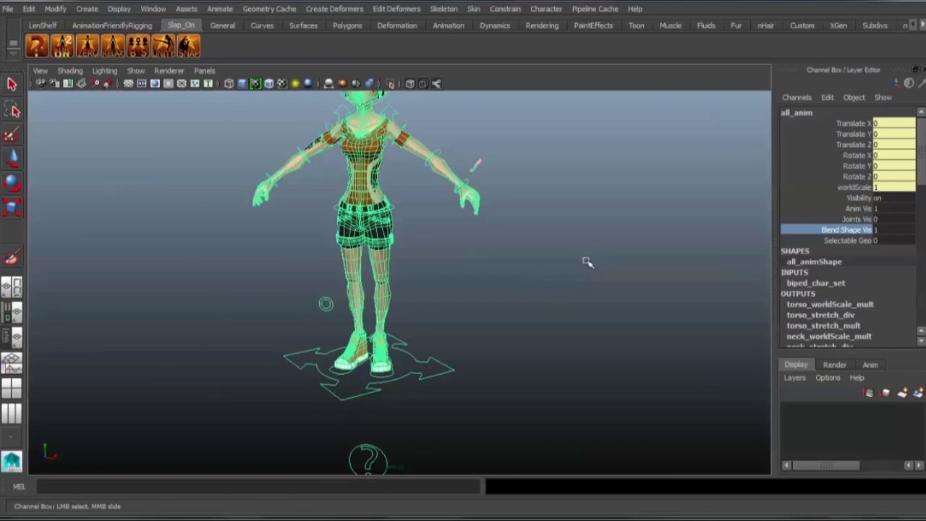
{"action": "right_click_drag", "start_coordinate": [587, 262], "coordinate": [474, 246], "text": "alt"}
{"action": "middle_click_drag", "start_coordinate": [474, 246], "coordinate": [486, 413], "text": "alt"}
{"action": "right_click_drag", "start_coordinate": [486, 391], "coordinate": [432, 347], "text": "alt"}
{"action": "left_click_drag", "start_coordinate": [432, 347], "coordinate": [427, 325], "text": "alt"}
{"action": "middle_click_drag", "start_coordinate": [427, 289], "coordinate": [428, 358], "text": "alt"}
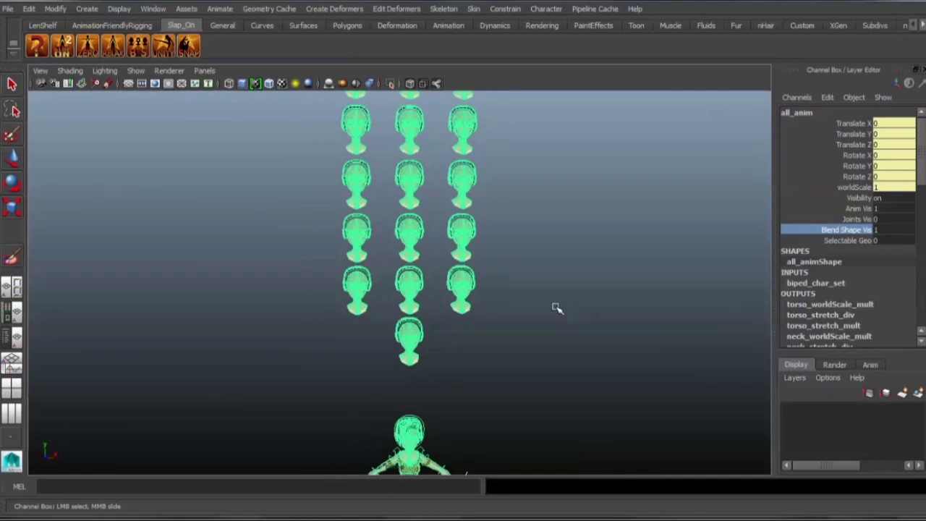
- Deselect the rig and reset all its controls to the zero T-pose
{"action": "left_click", "coordinate": [555, 307]}
{"action": "right_click_drag", "start_coordinate": [556, 308], "coordinate": [472, 344], "text": "alt"}
{"action": "middle_click_drag", "start_coordinate": [472, 344], "coordinate": [486, 270], "text": "alt"}
{"action": "right_click_drag", "start_coordinate": [486, 270], "coordinate": [453, 321], "text": "alt"}
{"action": "left_click", "coordinate": [87, 47]}
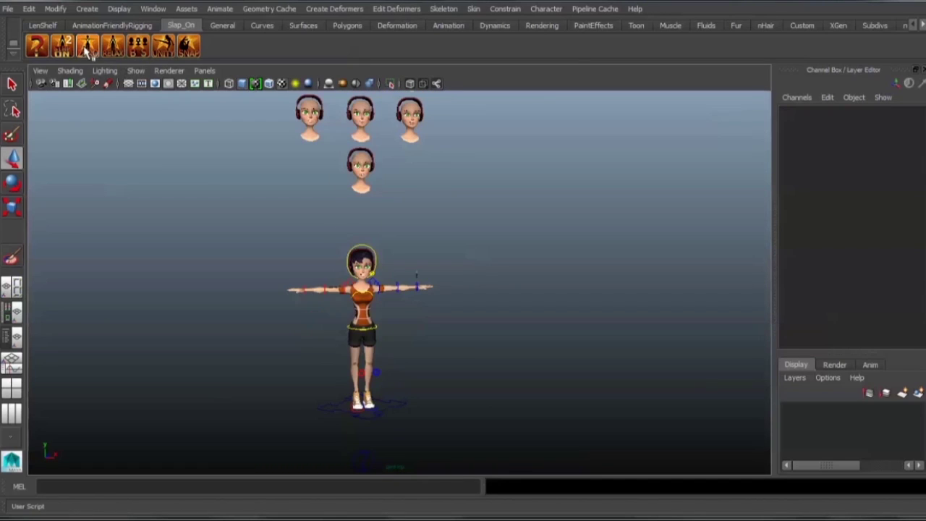
{"action": "right_click_drag", "start_coordinate": [502, 257], "coordinate": [376, 246], "text": "alt"}
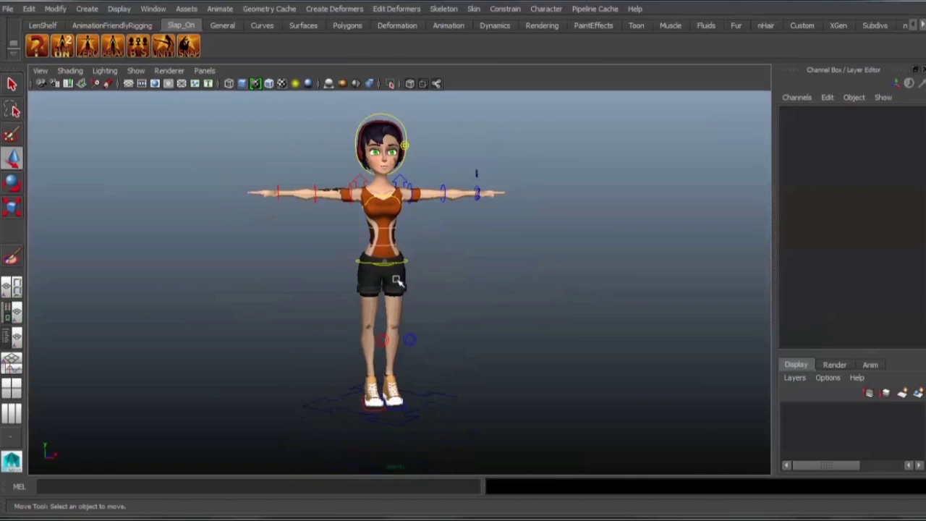
- Put the rig in its relaxed pose and rename the biped_char_set character set to trixxie_char_set
{"action": "left_click", "coordinate": [113, 53]}
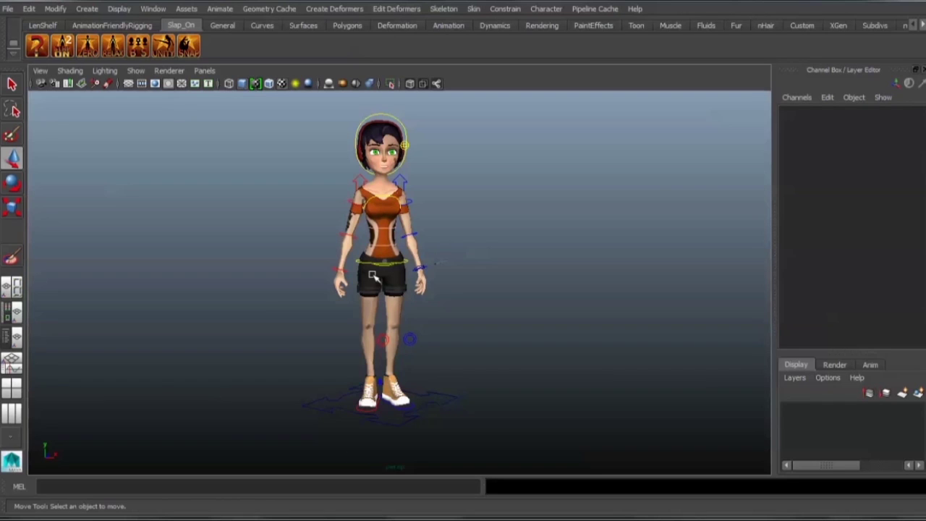
{"action": "left_click", "coordinate": [16, 337]}
{"action": "left_click", "coordinate": [94, 193]}
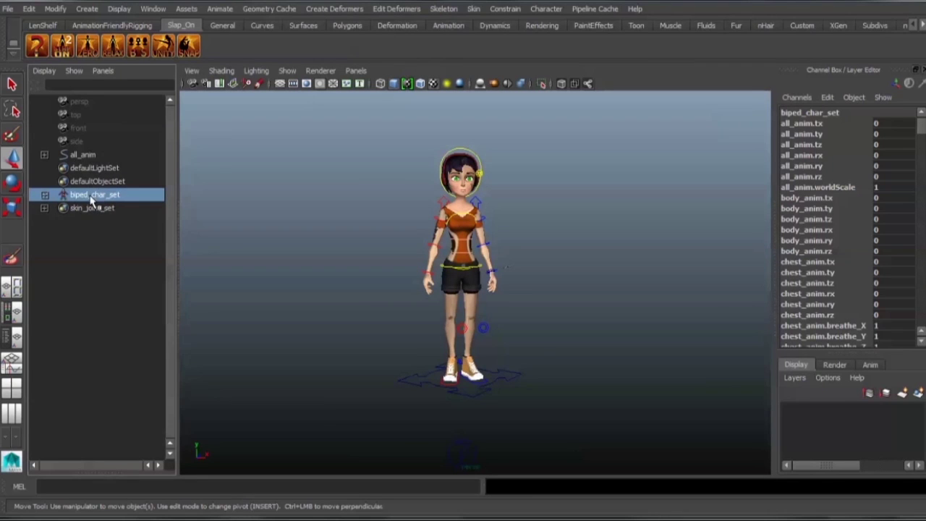
{"action": "double_click", "coordinate": [92, 197]}
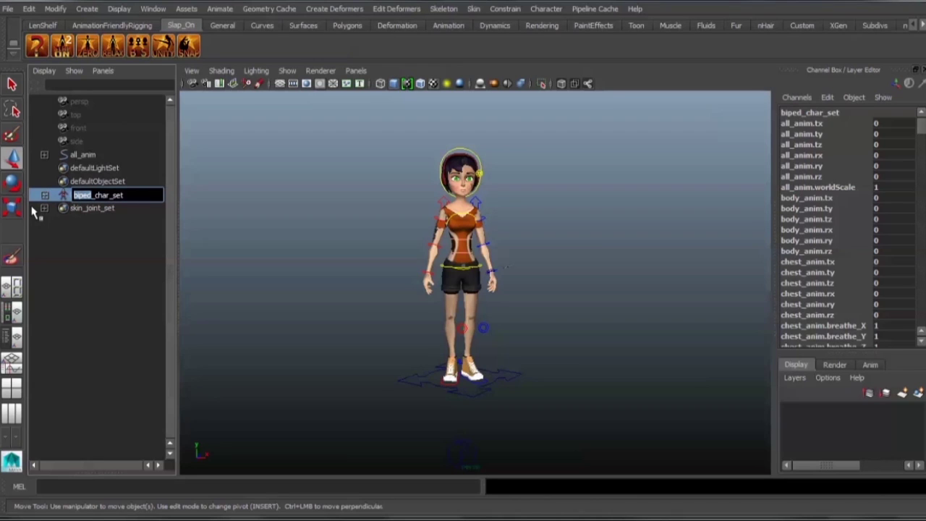
{"action": "type", "text": "trixxie"}
{"action": "key", "text": "Return"}
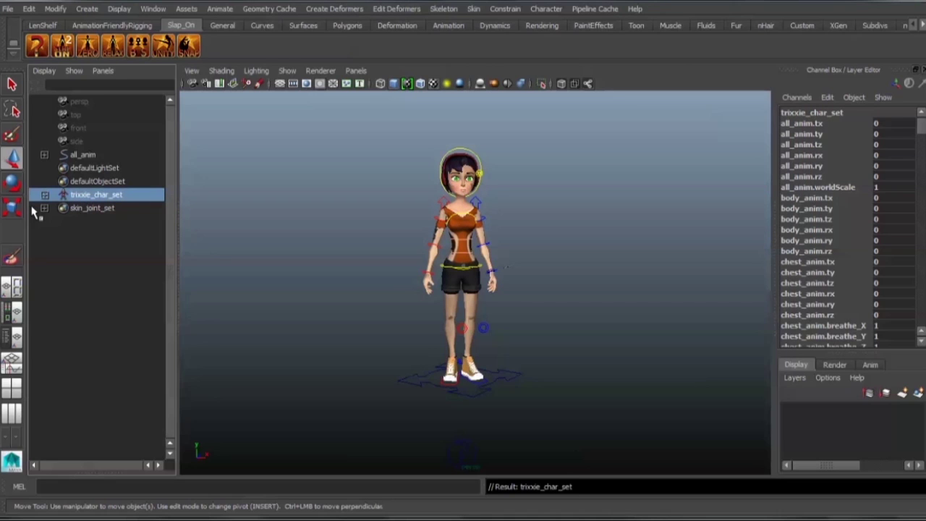
- Check the relaxed rig from the side by selecting body_anim and lowering the hips, and undo the move
{"action": "left_click_drag", "start_coordinate": [427, 217], "coordinate": [575, 223], "text": "alt"}
{"action": "right_click_drag", "start_coordinate": [470, 253], "coordinate": [517, 261], "text": "alt"}
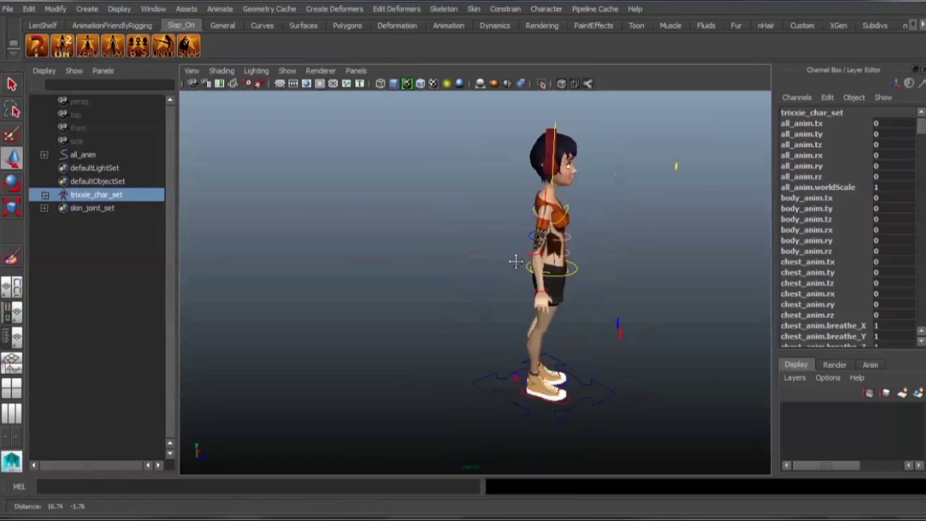
{"action": "middle_click_drag", "start_coordinate": [516, 261], "coordinate": [405, 265], "text": "alt"}
{"action": "right_click_drag", "start_coordinate": [419, 279], "coordinate": [508, 302], "text": "alt"}
{"action": "left_click_drag", "start_coordinate": [453, 253], "coordinate": [464, 275]}
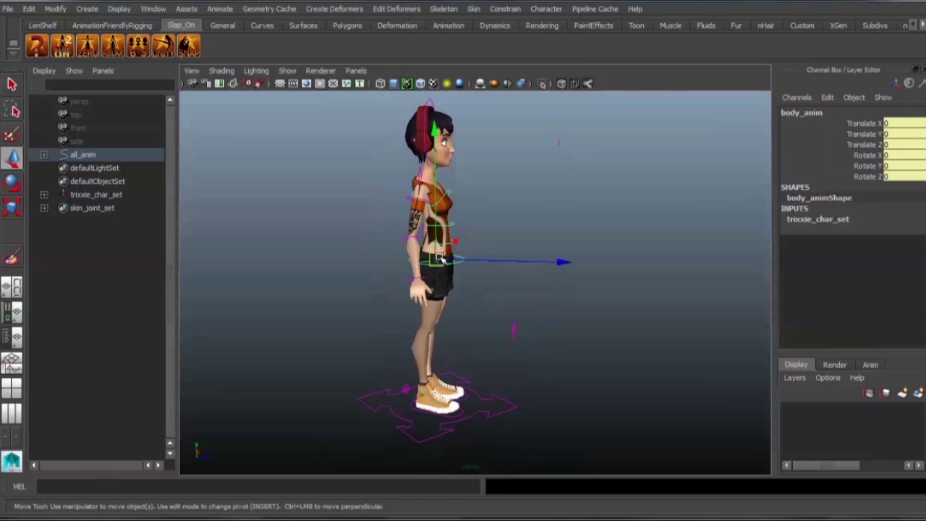
{"action": "left_click_drag", "start_coordinate": [434, 264], "coordinate": [429, 293]}
{"action": "key", "text": "ctrl+z"}
{"action": "right_click_drag", "start_coordinate": [584, 327], "coordinate": [434, 330], "text": "alt"}
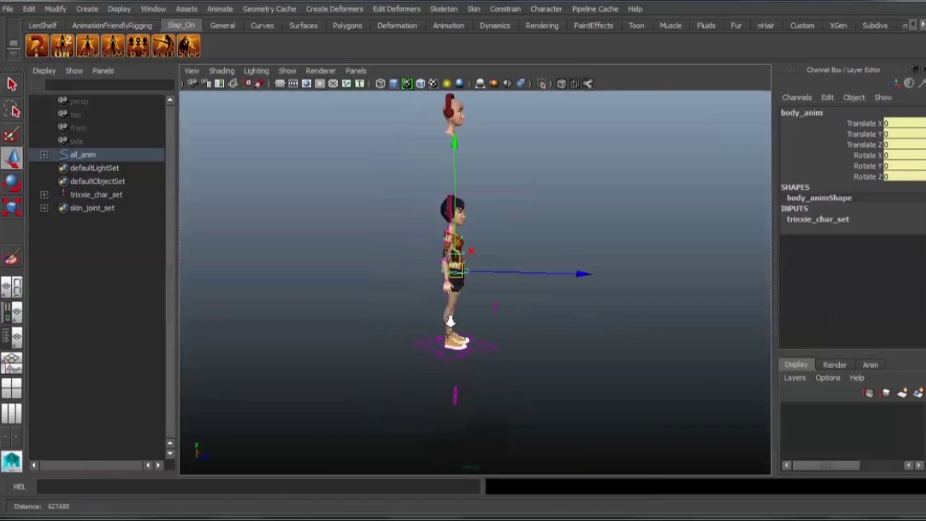